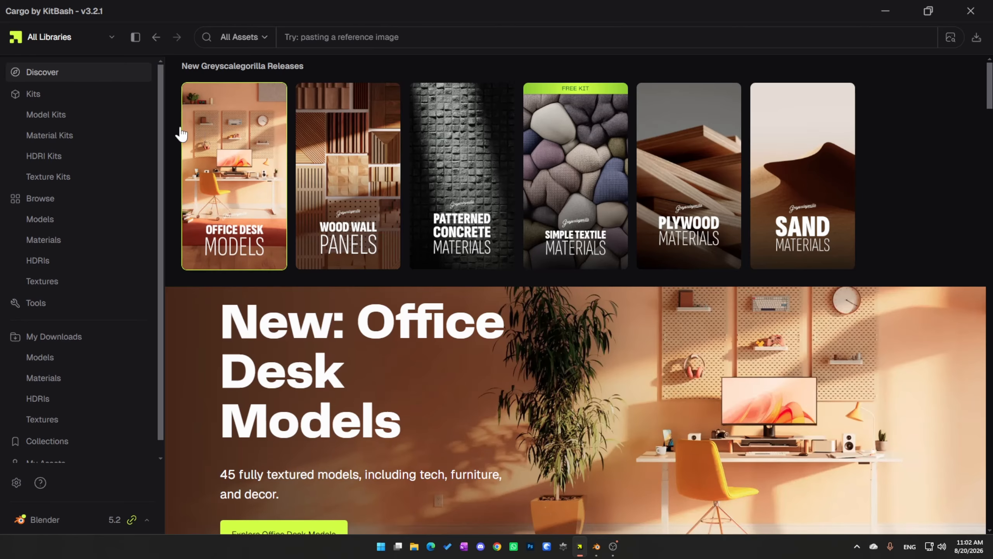
Show the model kits of the Greyscalegorilla library only and open the Office Desk Models kit
scroll(160, 120, "down", 1)
scroll(158, 124, "up", 1)
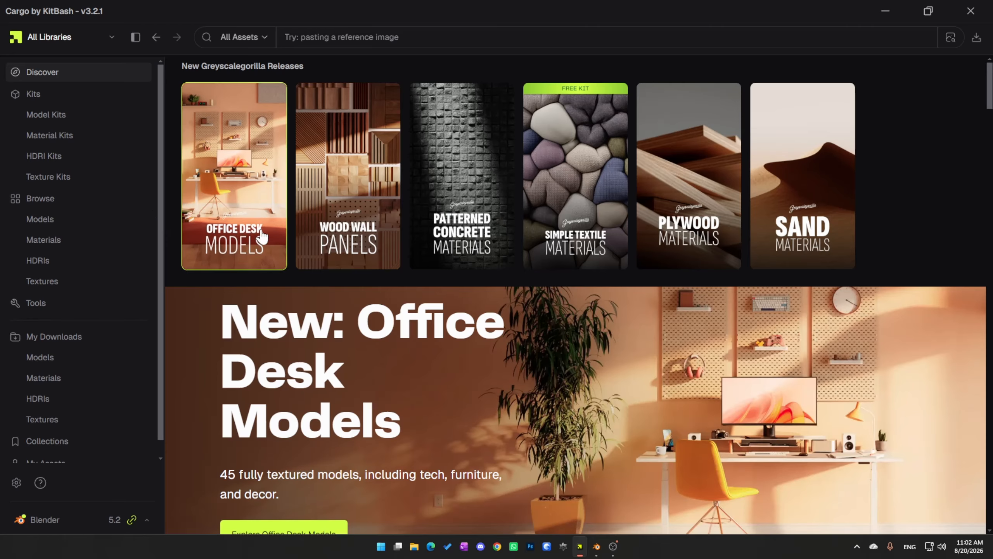
left_click(67, 122)
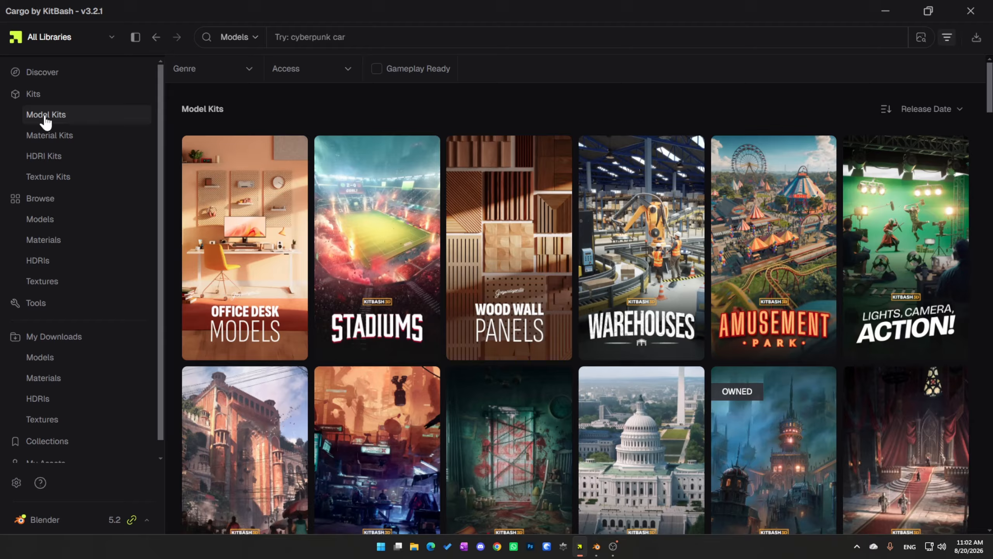
left_click(47, 37)
left_click(55, 103)
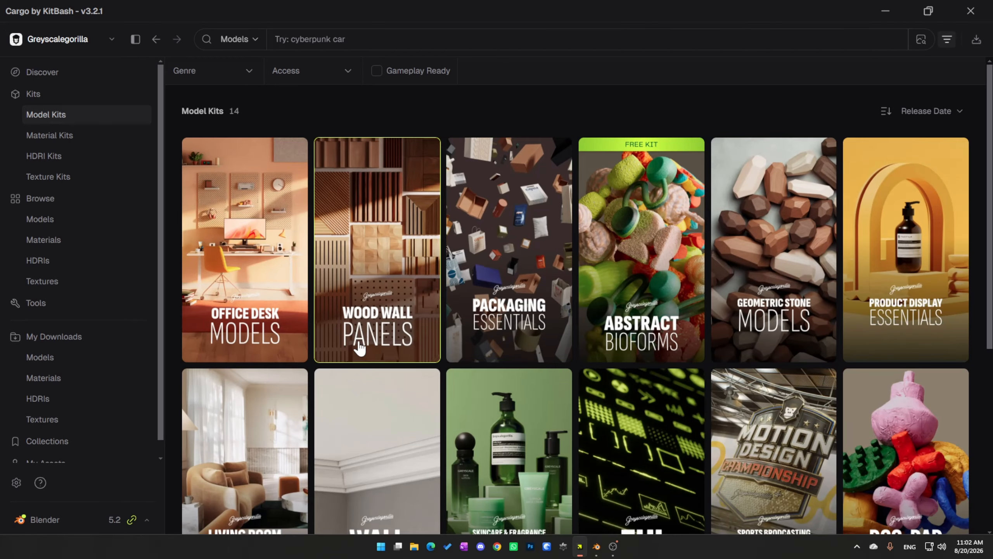
left_click(272, 302)
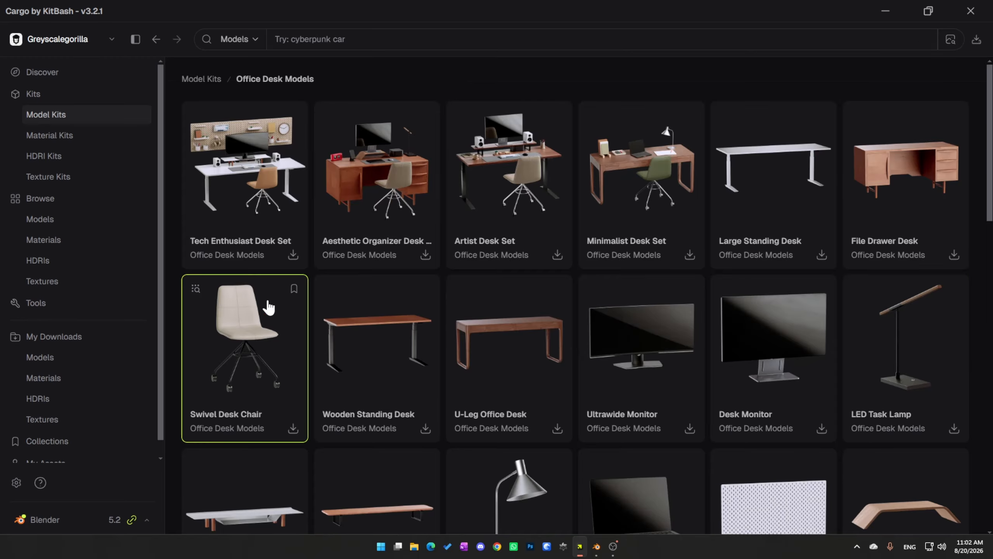
Browse the kit down to the Small Desk Organizer and choose Blender 5.2 as the connected software
scroll(778, 250, "down", 5)
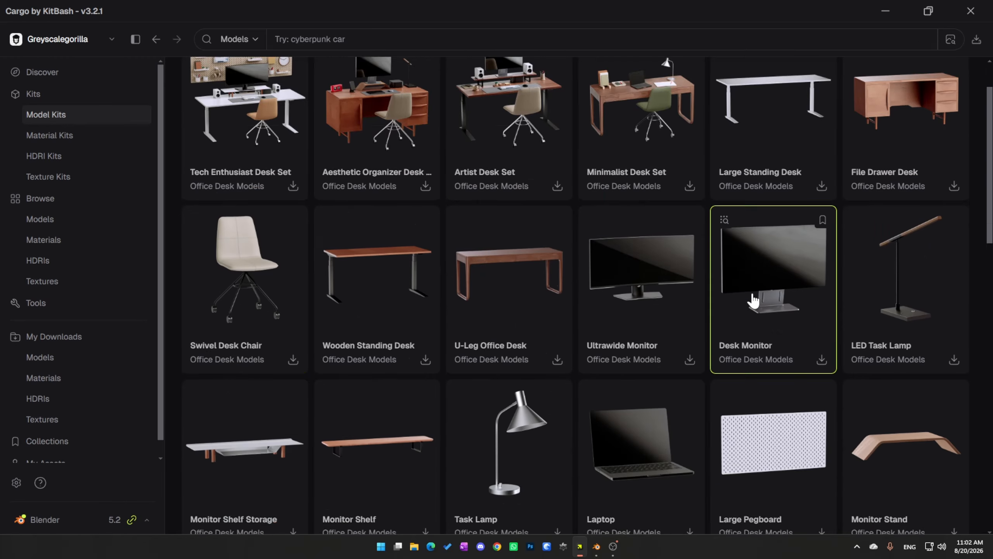
scroll(728, 312, "down", 3)
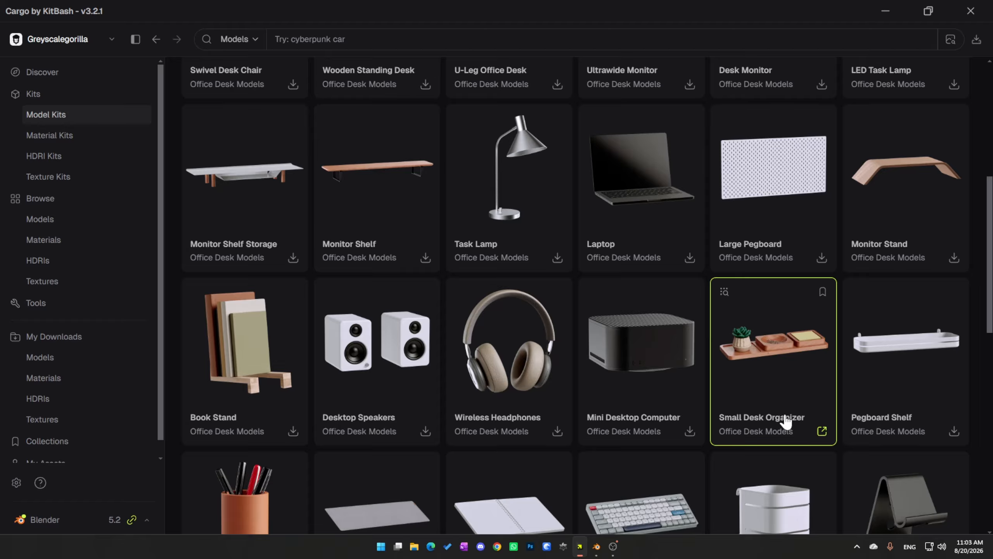
left_click_drag(161, 368, 167, 423)
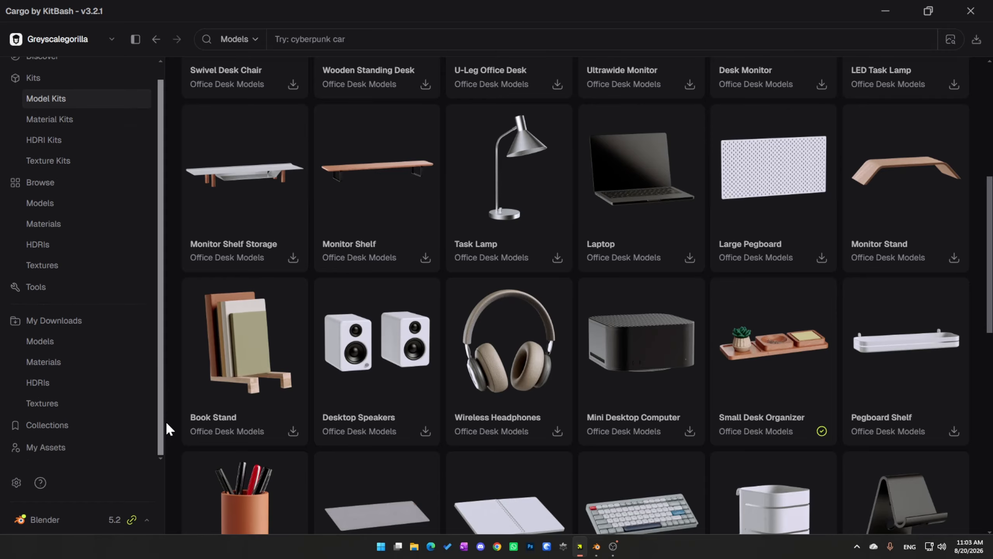
left_click(103, 524)
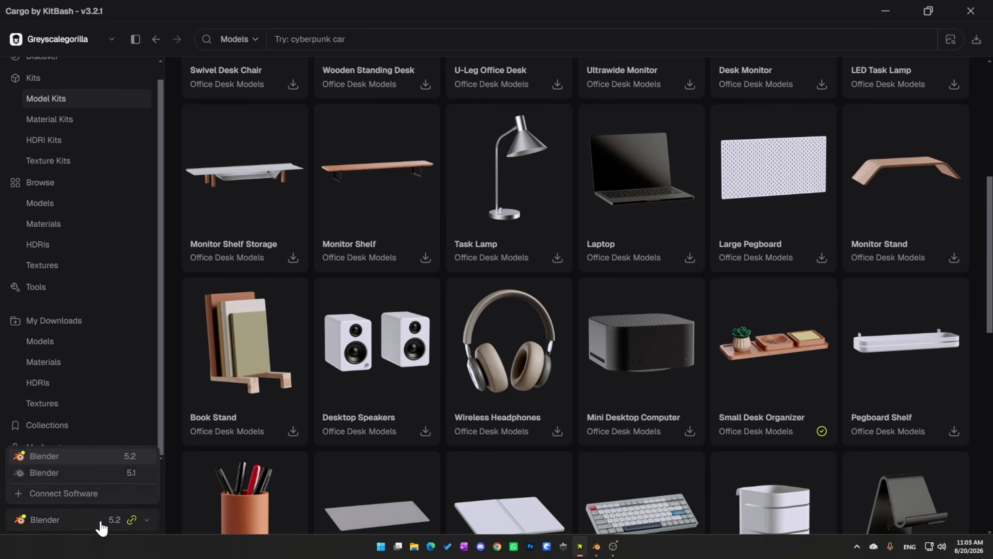
left_click(103, 457)
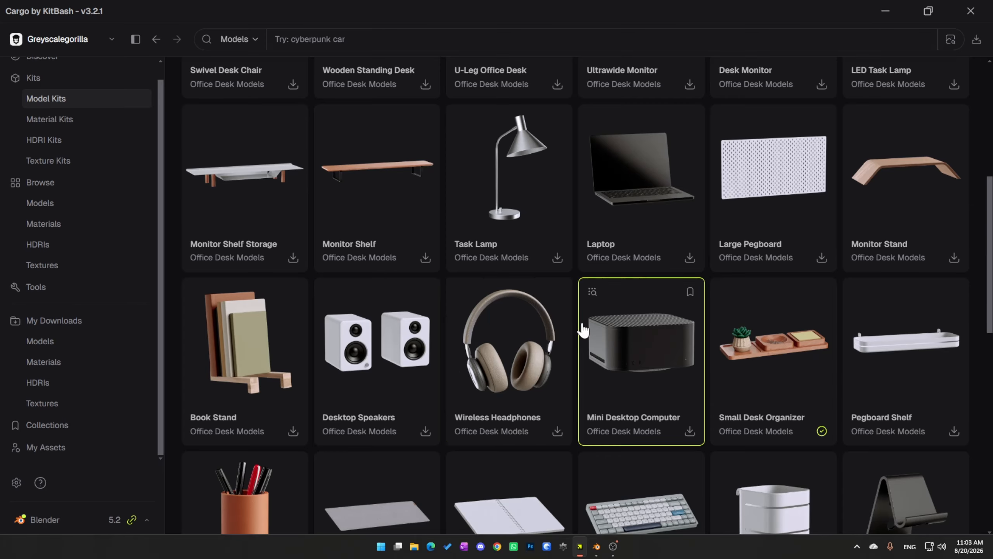
Switch to Blender and make the Cycles scene the active scene
left_click(597, 547)
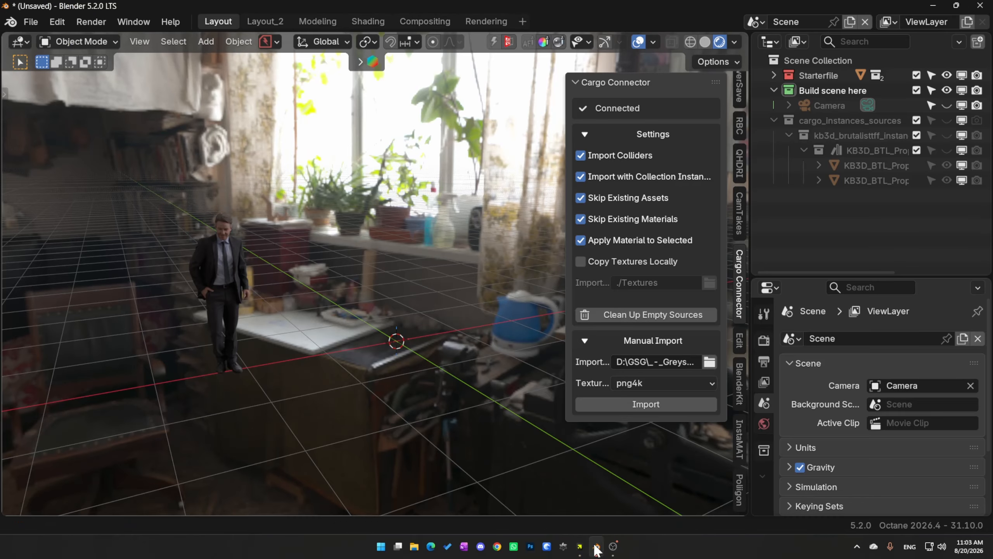
middle_click_drag(336, 318, 461, 264)
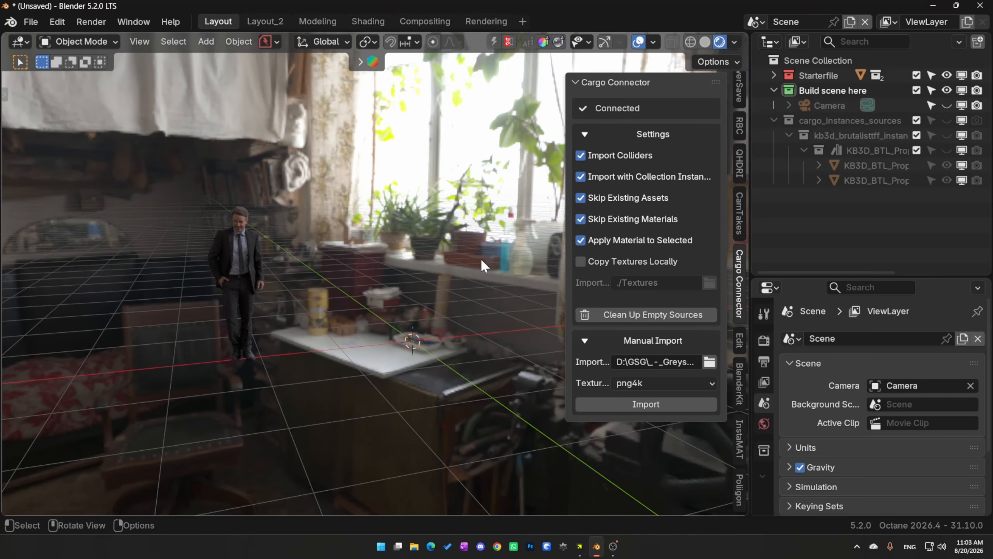
left_click(576, 81)
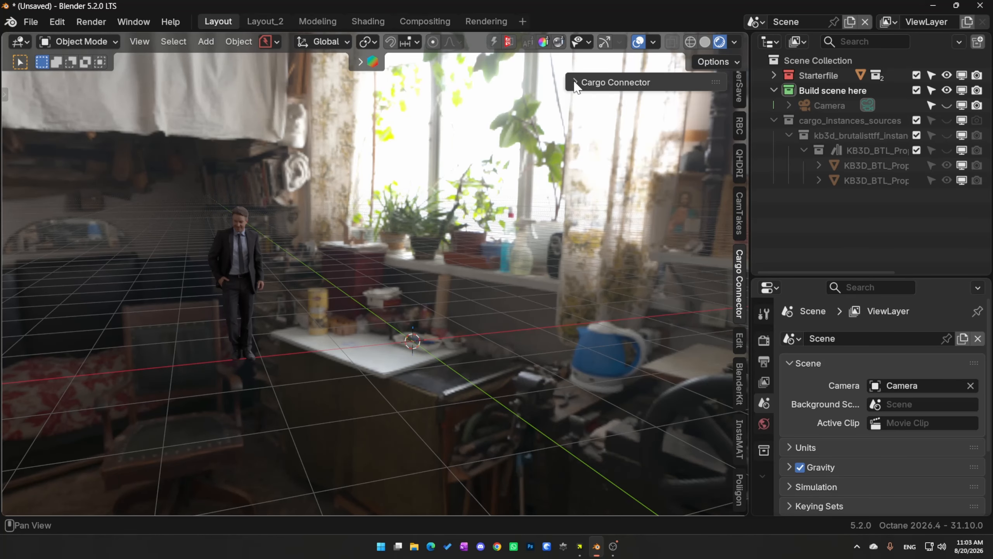
left_click(577, 80)
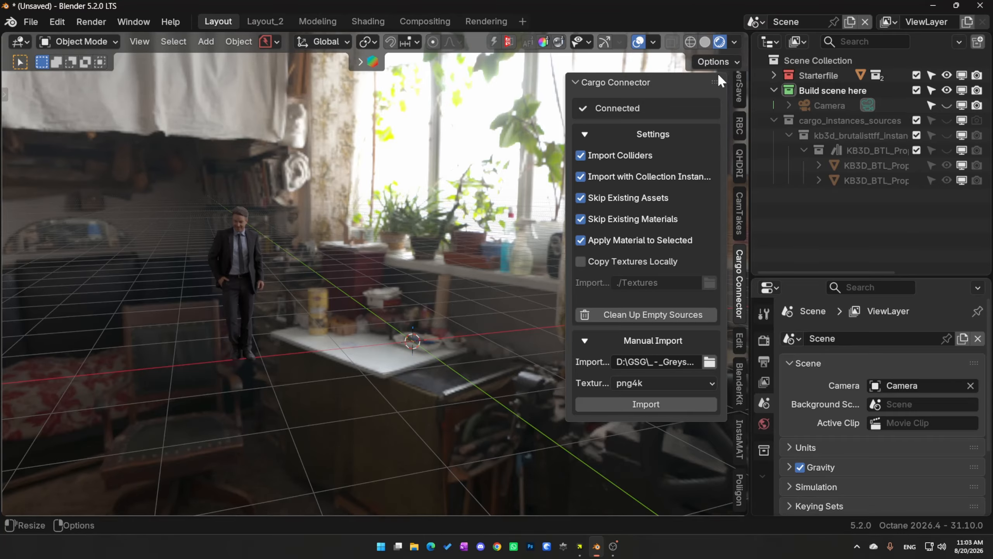
left_click(756, 22)
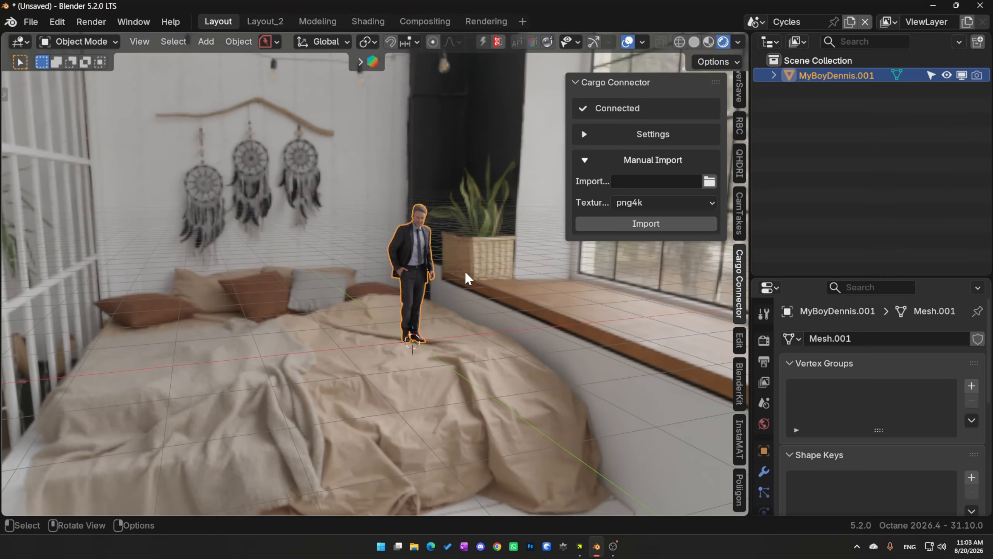
Expand the Cargo Connector settings and enable importing with collection instances
middle_click_drag(466, 272, 494, 271)
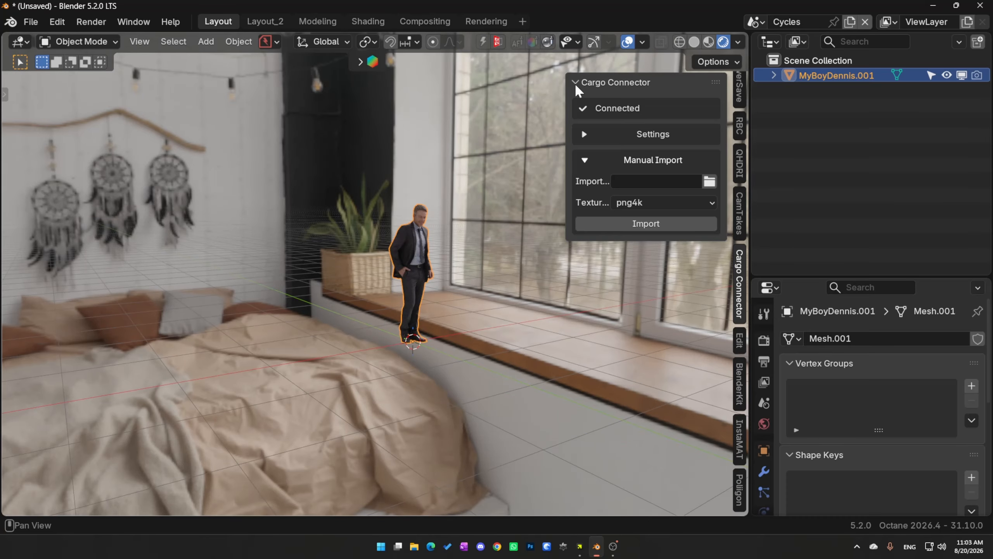
left_click(585, 135)
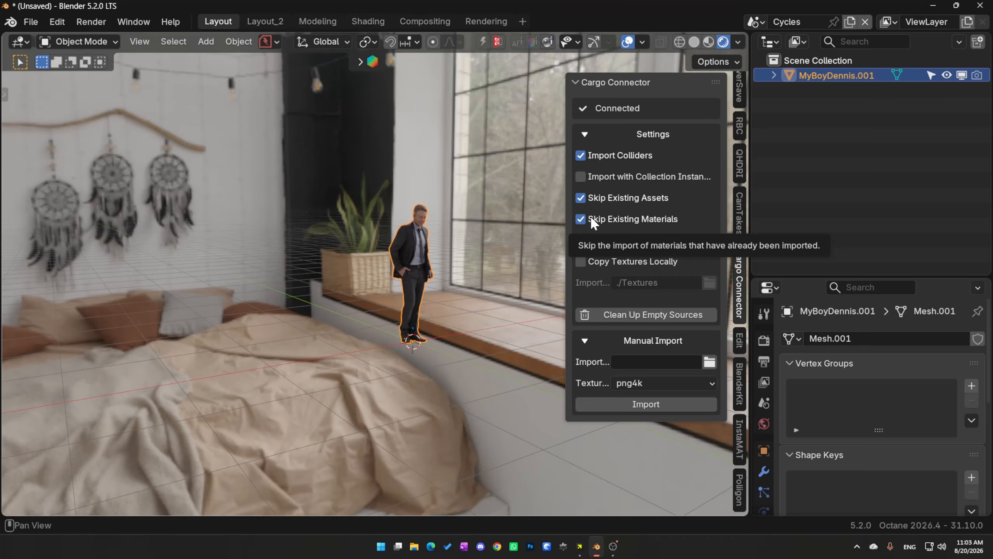
left_click(581, 177)
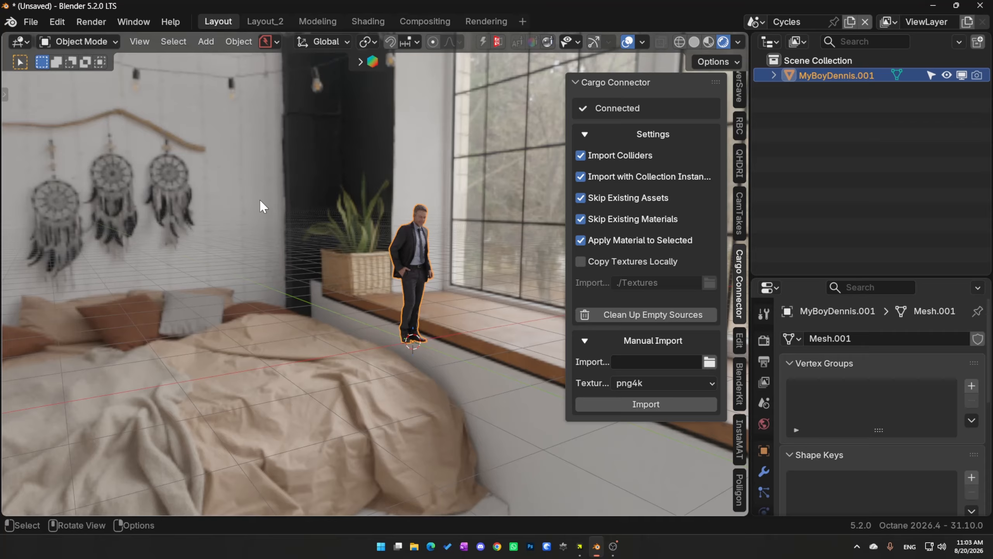
Switch back to Cargo, send the Small Desk Organizer to Blender 5.2 and return to the Blender scene
left_click(579, 547)
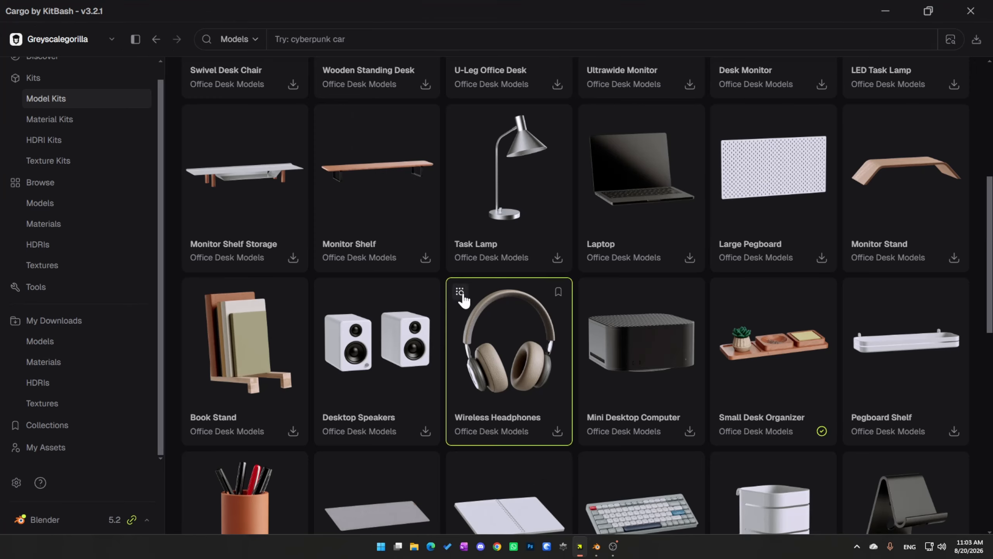
left_click(818, 431)
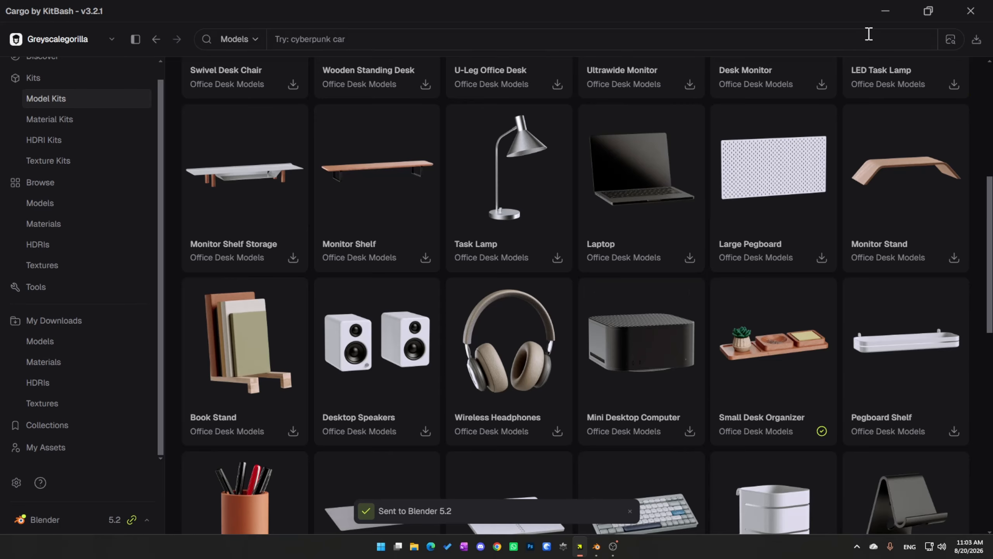
left_click(890, 10)
Move the standing man figure about 0.92 m in the negative X direction, away from the imported organizer
middle_click_drag(430, 405, 416, 389)
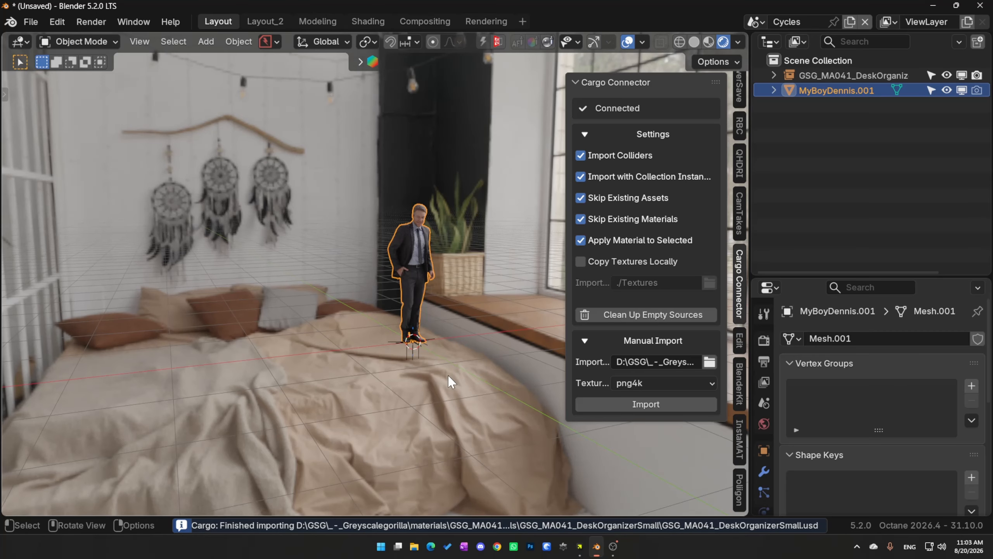
key("g")
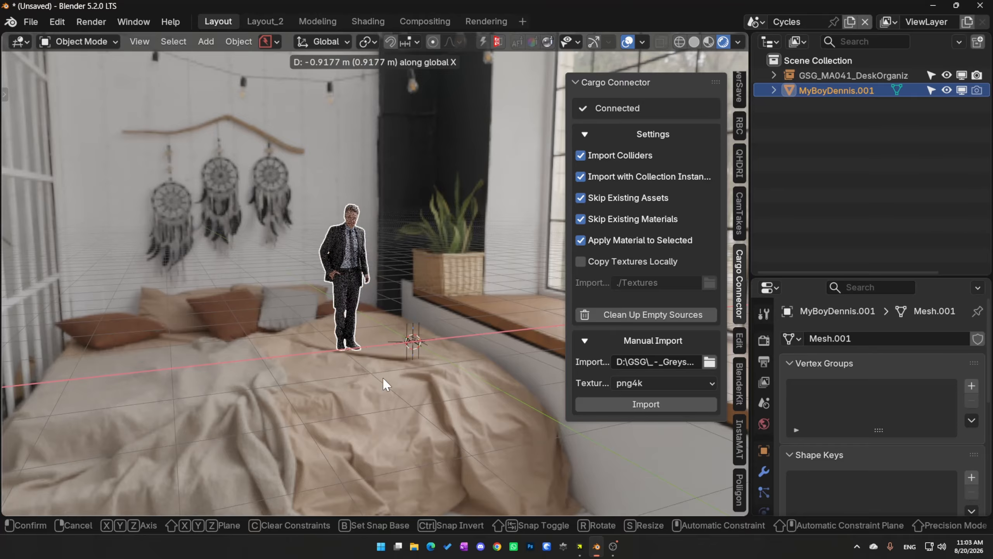
left_click(385, 380)
Select the imported desk organizer, frame it in the view and inspect it from several angles
left_click(415, 339)
key("KP_Decimal")
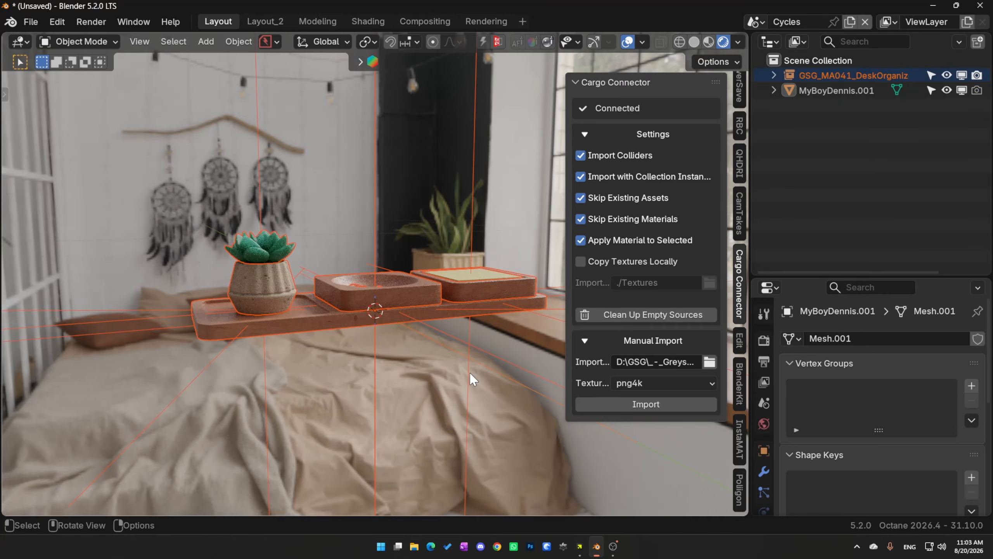
middle_click_drag(470, 372, 408, 332)
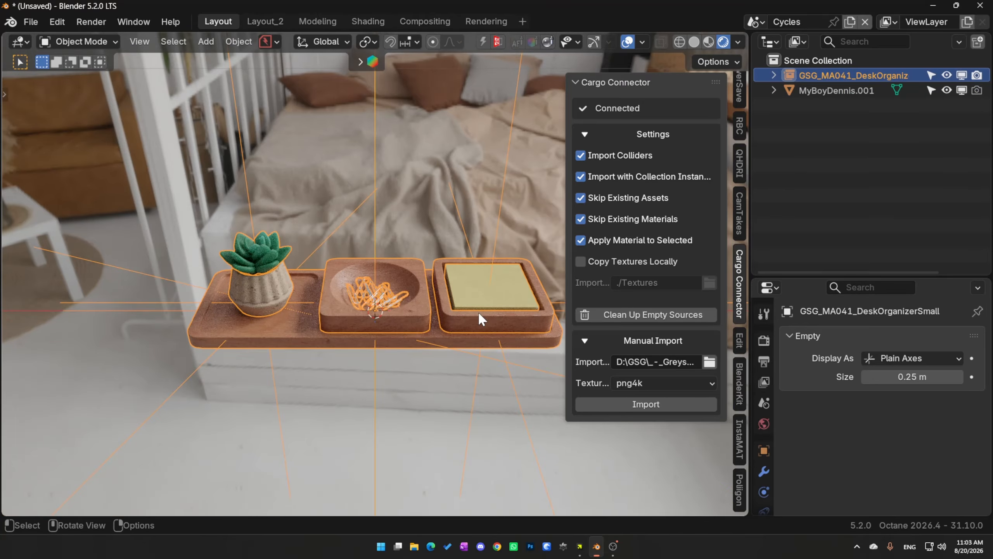
middle_click_drag(478, 311, 375, 321)
middle_click_drag(314, 282, 436, 321)
middle_click_drag(364, 302, 391, 322)
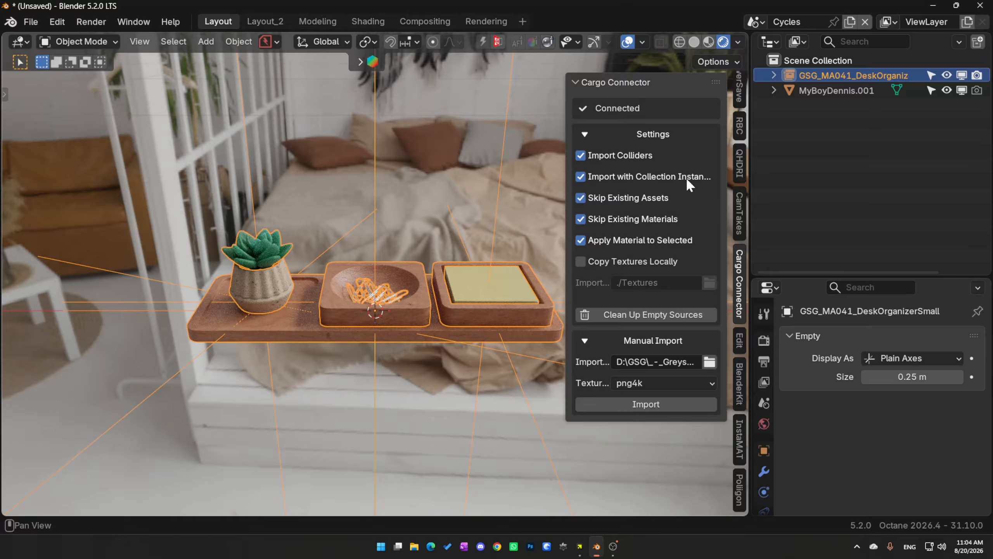
middle_click_drag(332, 294, 324, 322)
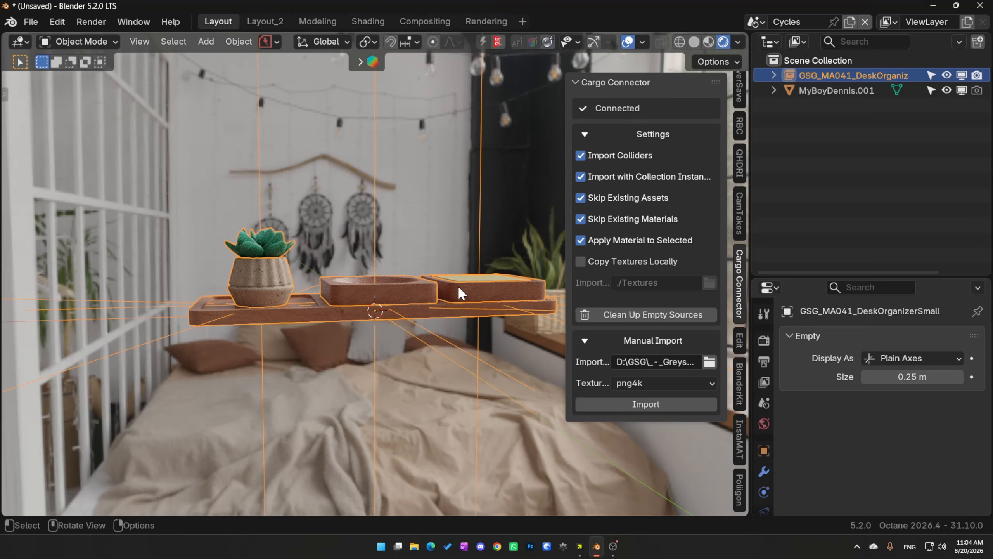
Instance the desk organizer's collection to the scene and expand the new instance in the outliner
left_click(774, 75)
left_click(815, 91)
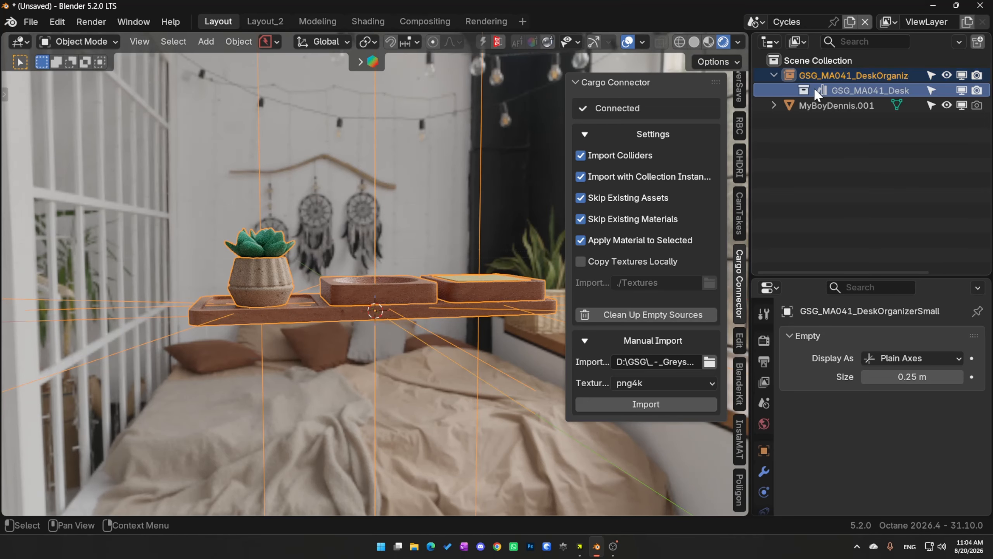
right_click(867, 89)
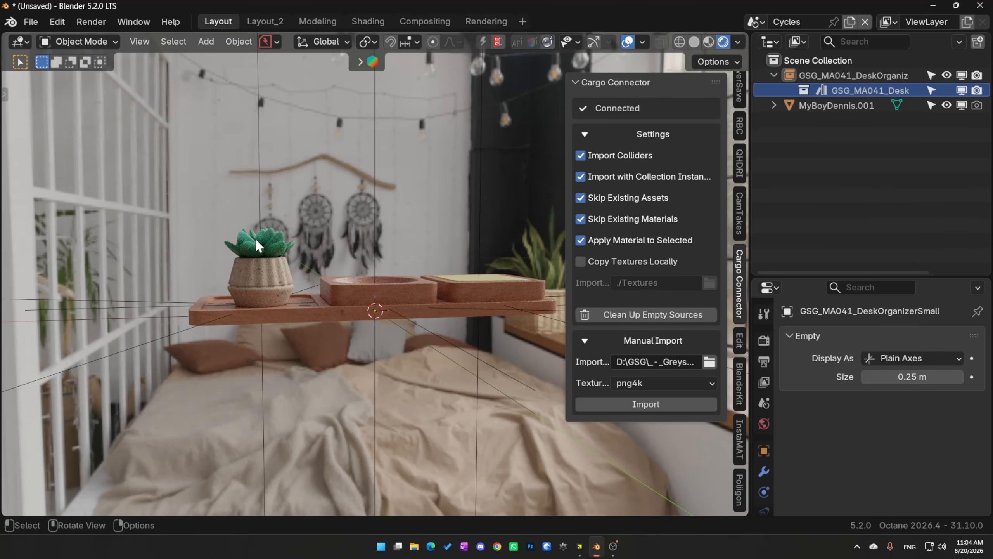
right_click(847, 88)
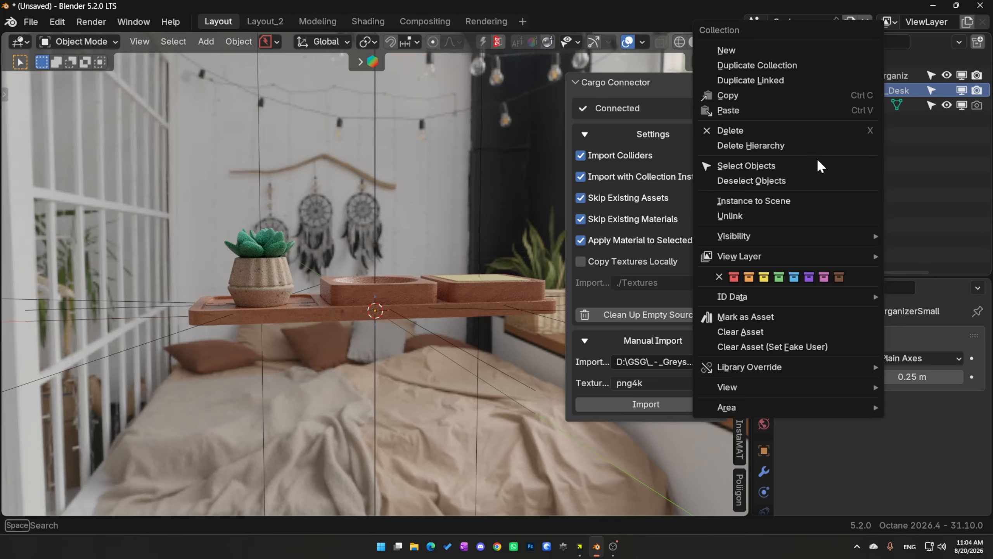
left_click(754, 202)
left_click(775, 105)
left_click(829, 121)
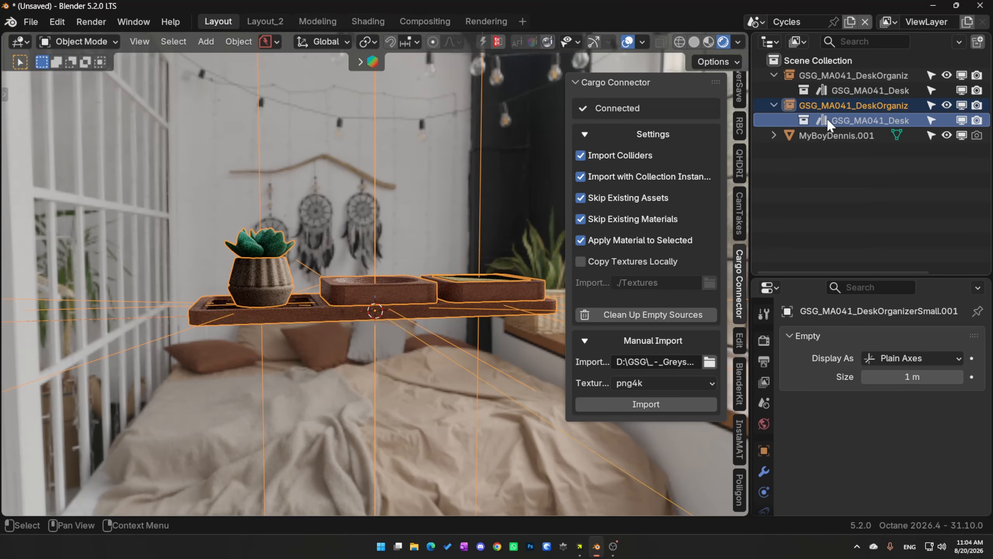
Select the original desk organizer instance and check which interaction modes it offers
left_click(379, 289)
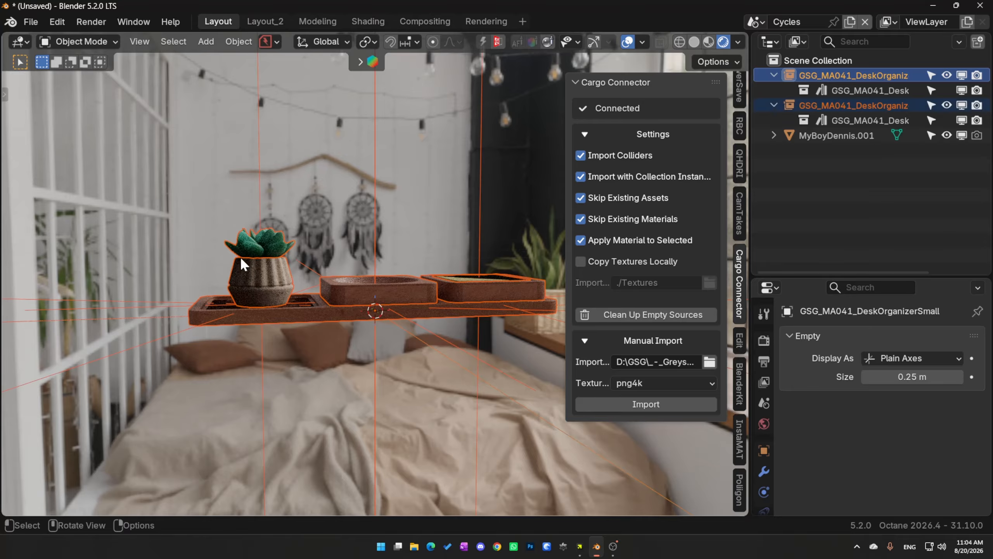
key("ctrl+Tab")
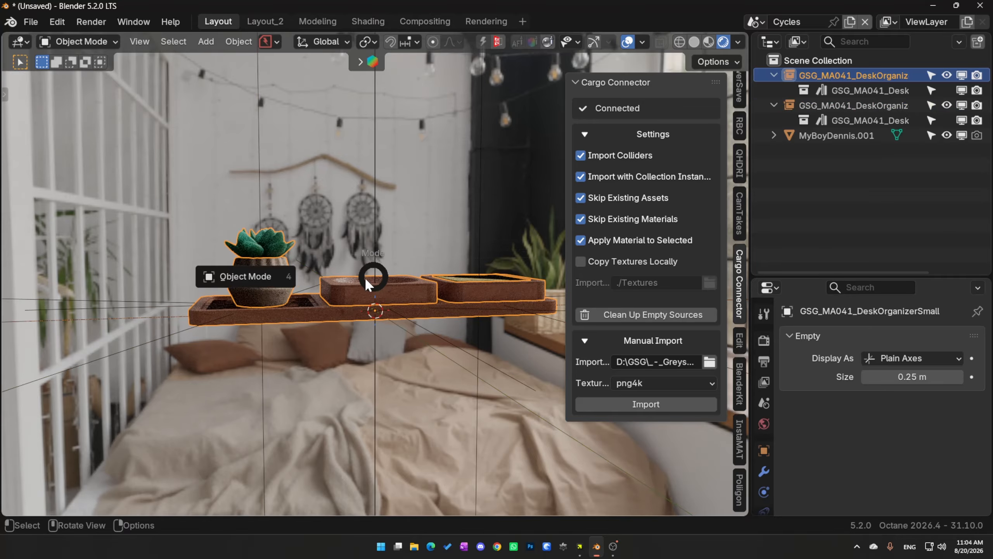
left_click(278, 280)
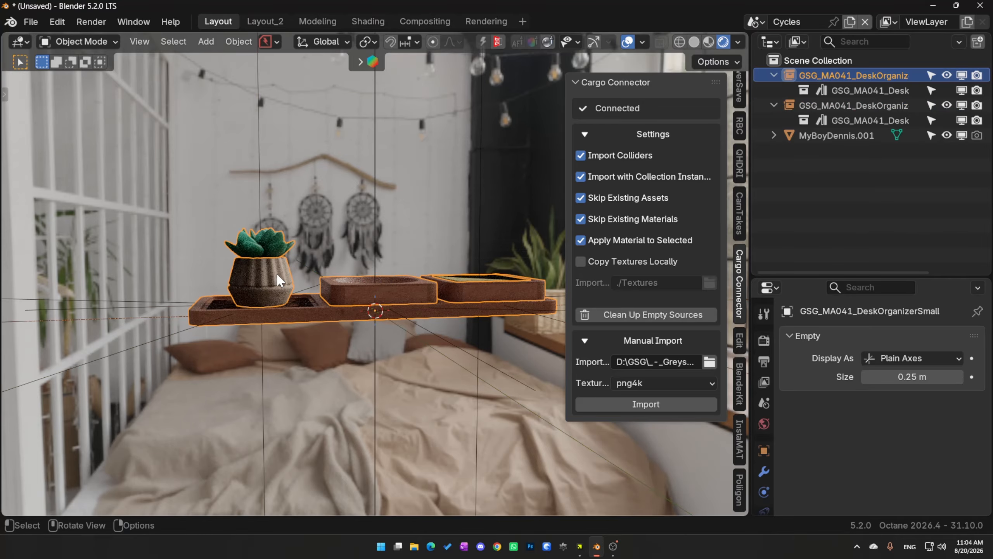
Hide and show the second desk organizer instance to compare the overlapping copies, and select that instance
middle_click_drag(404, 253, 461, 323)
left_click(944, 102)
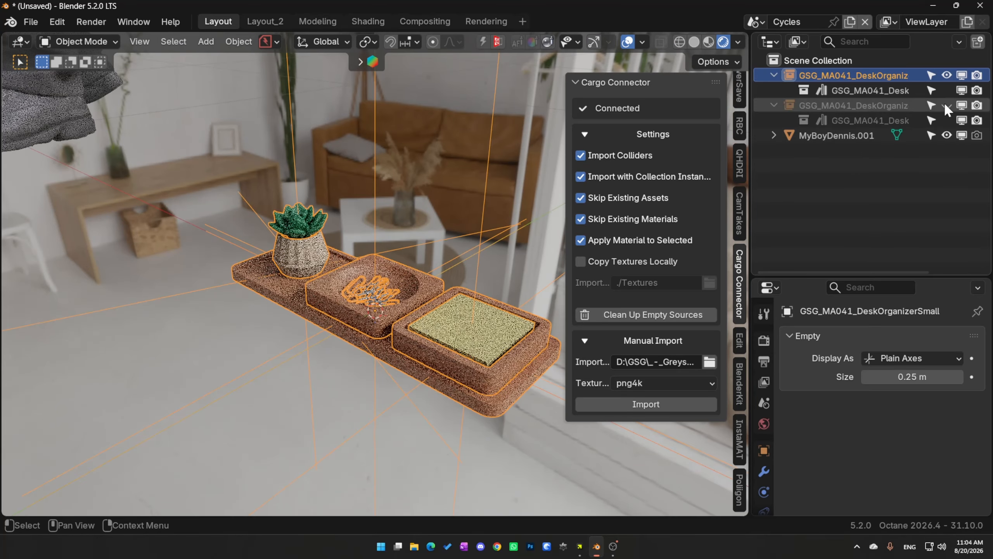
left_click(948, 104)
left_click(839, 106)
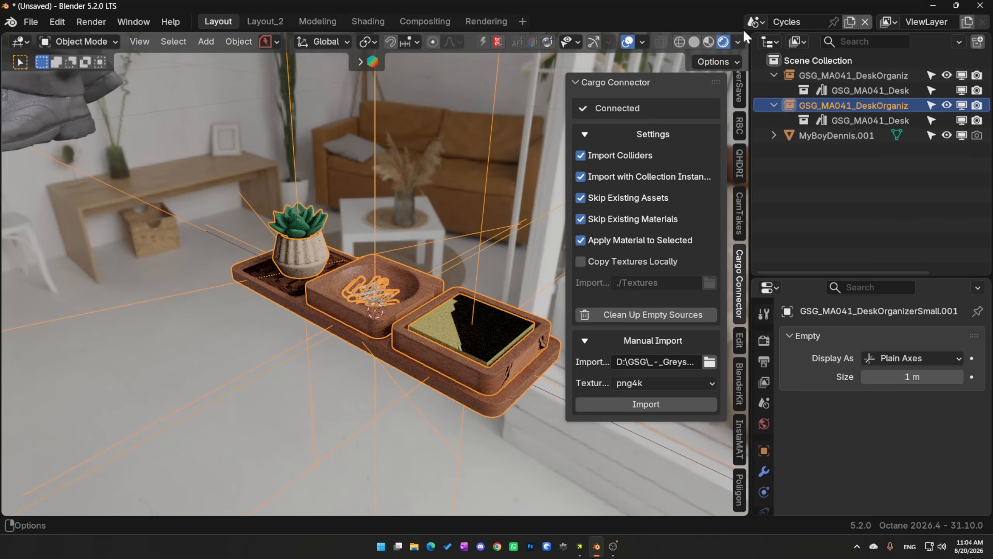
Change the active scene from Cycles to Scene
left_click(752, 23)
left_click(767, 60)
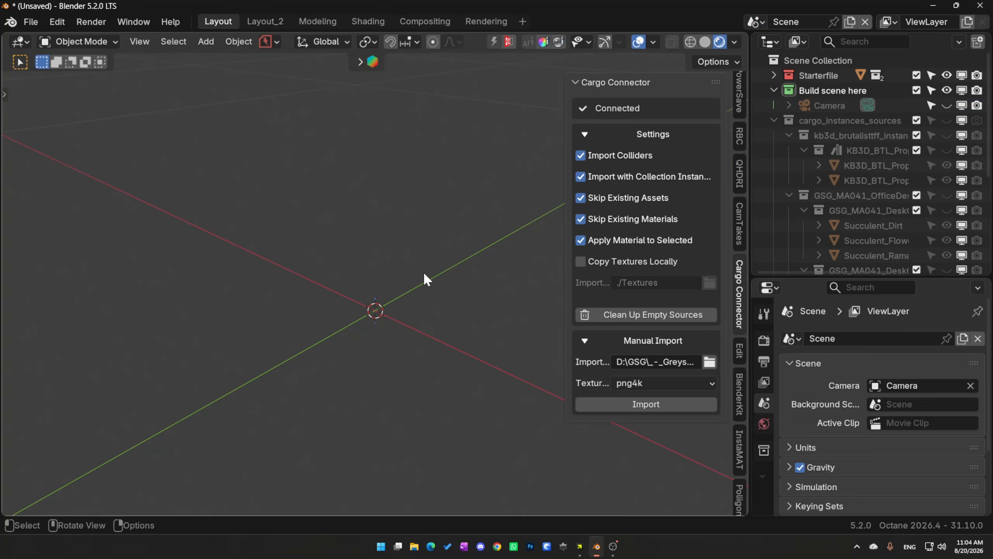
Import the Small Desk Organizer from Cargo into the current scene and return to Blender
key("KP_0")
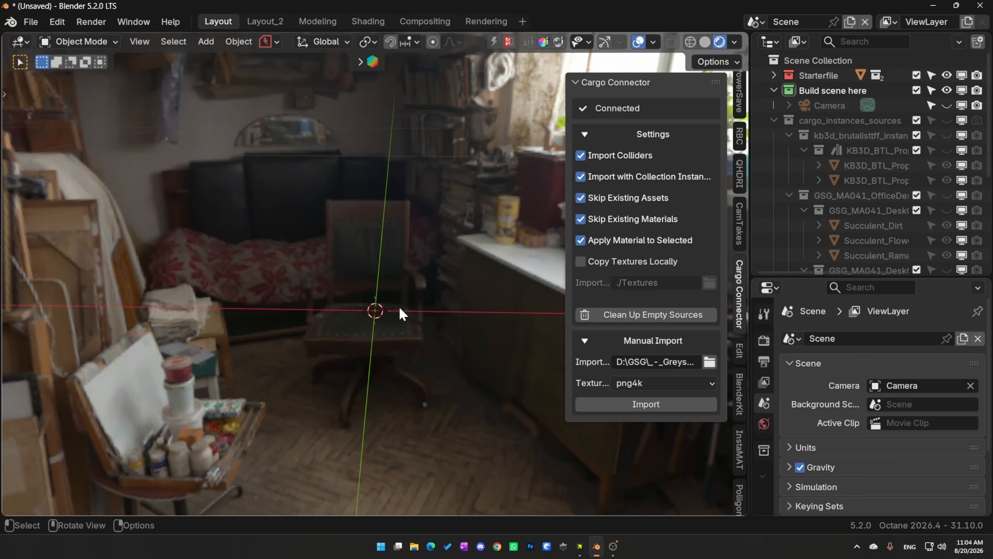
key("alt+Tab")
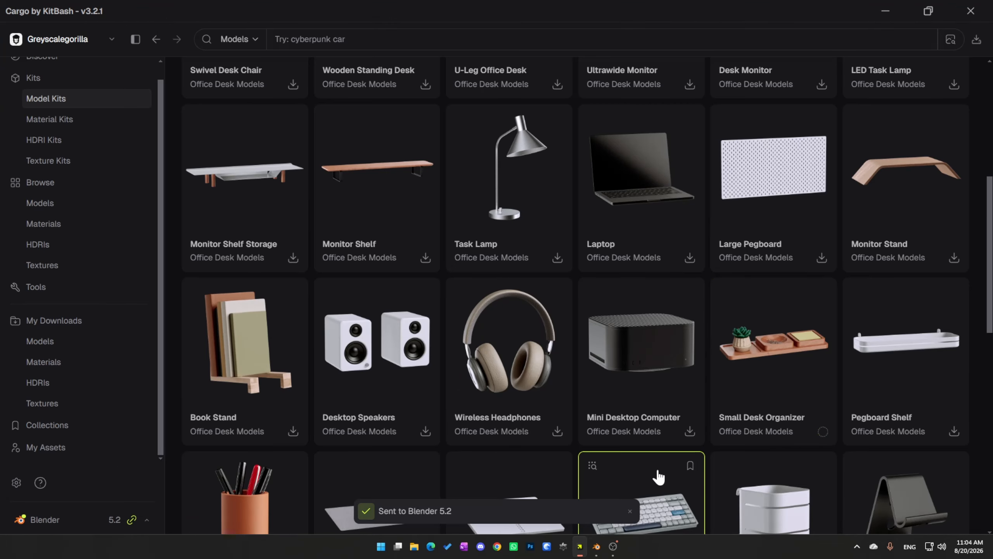
left_click(886, 17)
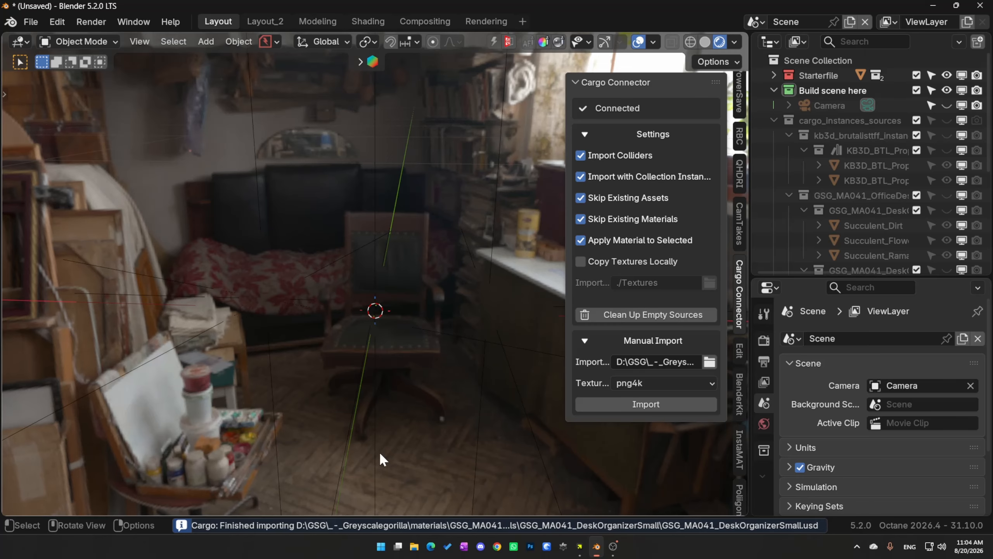
Compare the imported desk organizer in solid and rendered shading, then select the instance to examine it
mouse_move(414, 364)
middle_mouse_down()
mouse_move(397, 352)
mouse_move(413, 312)
mouse_move(426, 372)
middle_mouse_up()
left_click(705, 41)
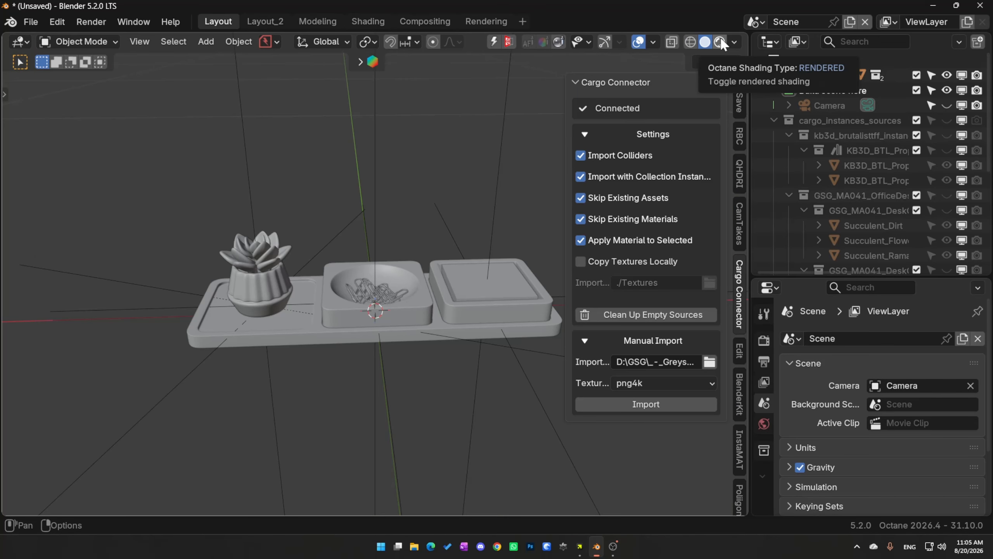
left_click(719, 42)
left_click(350, 328)
middle_click_drag(351, 328, 556, 202)
left_click(395, 319)
scroll(845, 209, "down", 1)
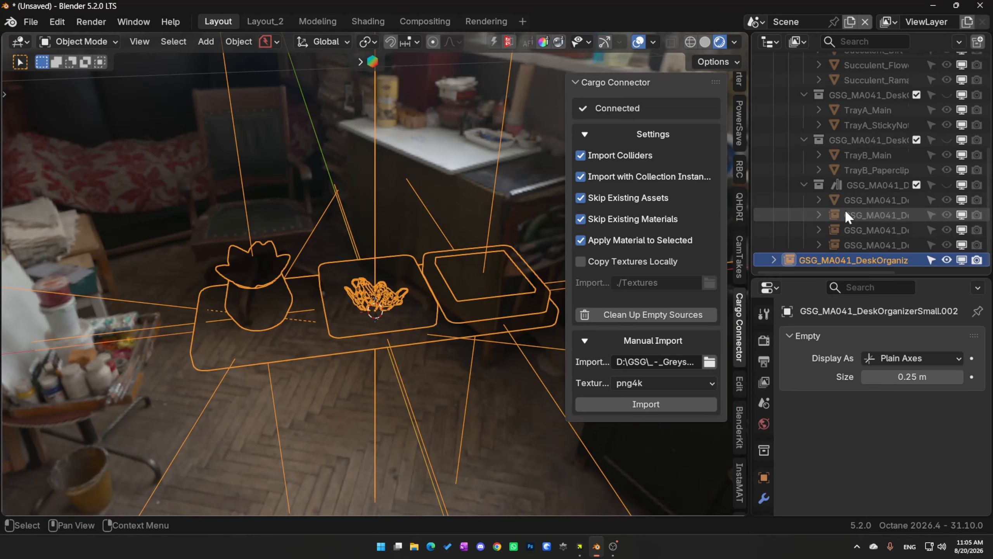
Toggle the visibility of the collapsed cargo_instances_sources collection, leaving it hidden, and unhide the Camera
scroll(872, 215, "up", 8)
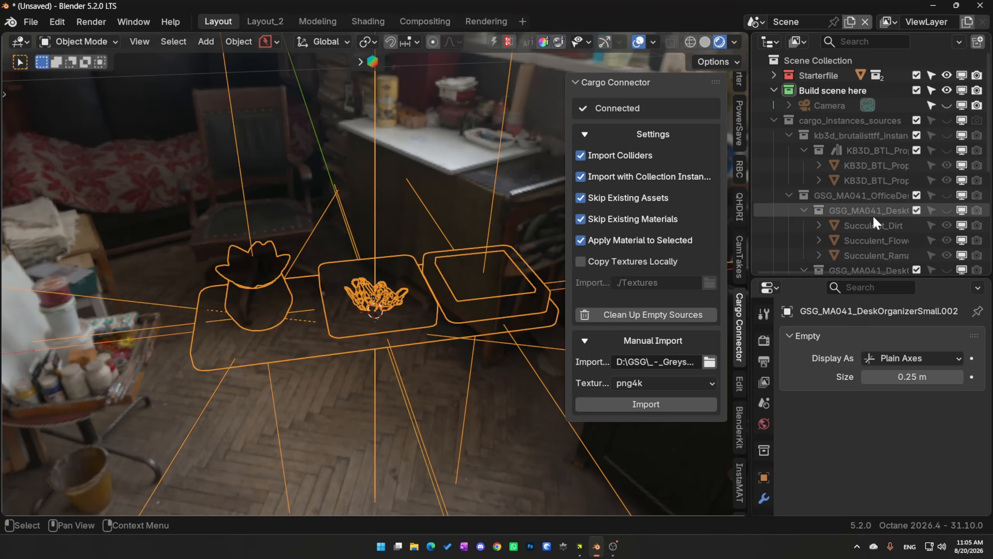
left_click(774, 121)
left_click(948, 121)
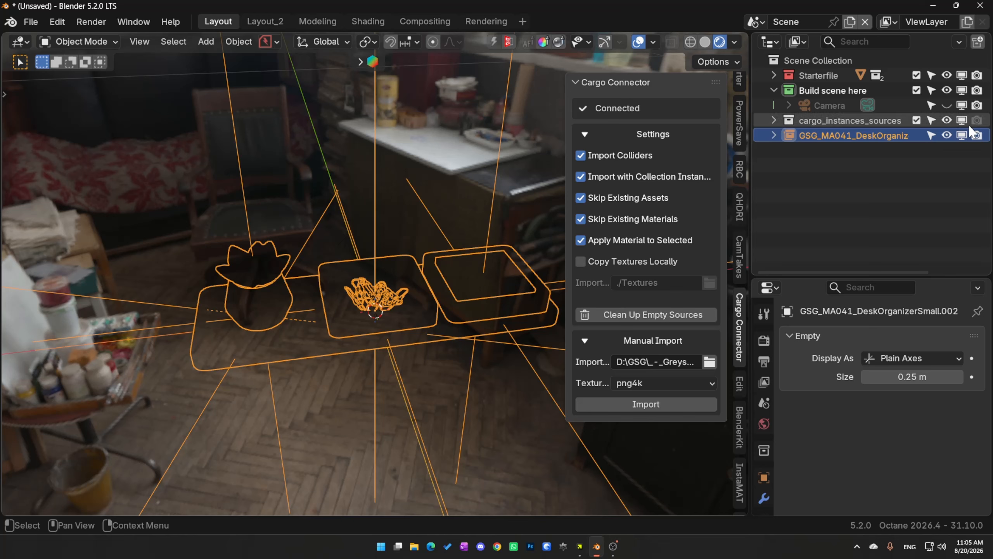
left_click(774, 121)
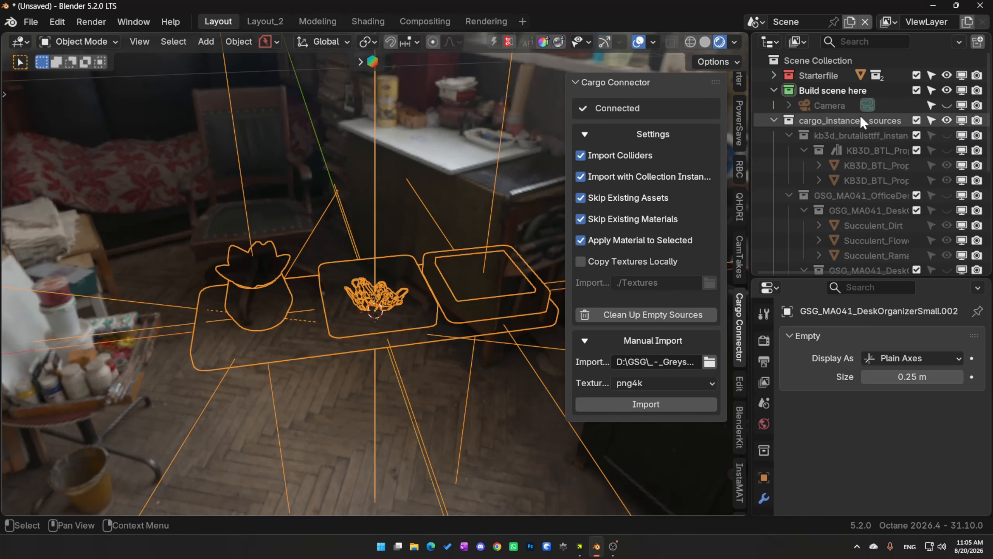
left_click(860, 121)
left_click(774, 121)
left_click(948, 121)
left_click(947, 105)
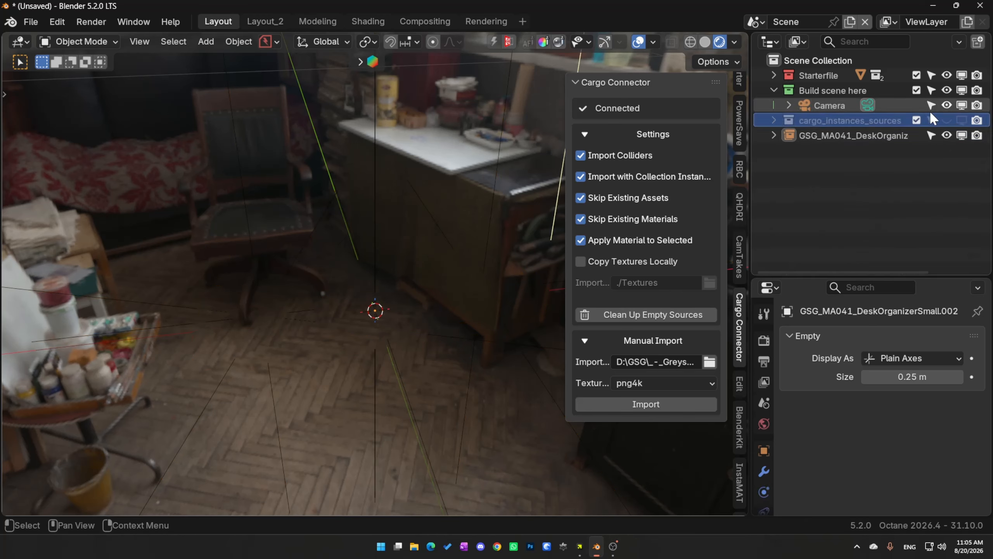
Start a new General file and discard the current unsaved scene
left_click(31, 21)
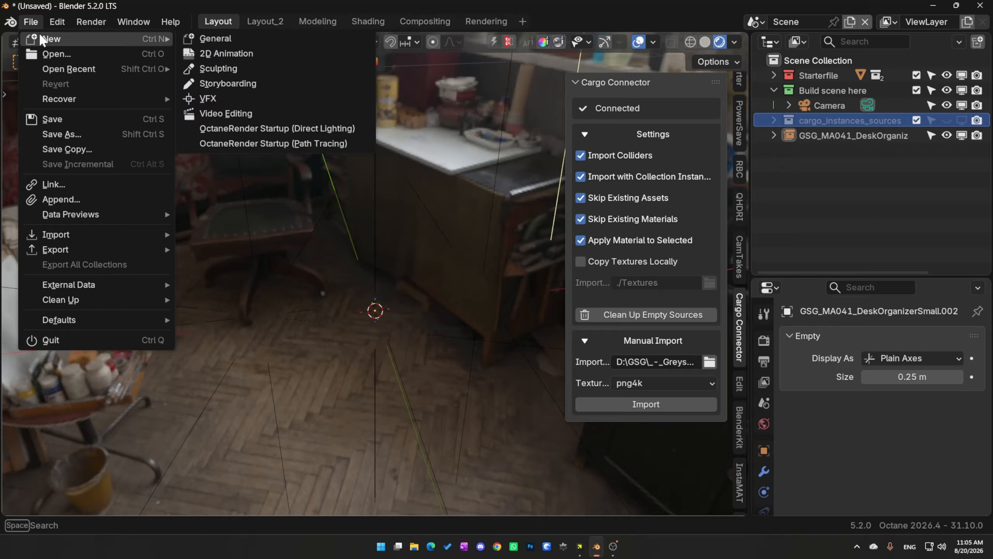
left_click(31, 21)
mouse_move(49, 38)
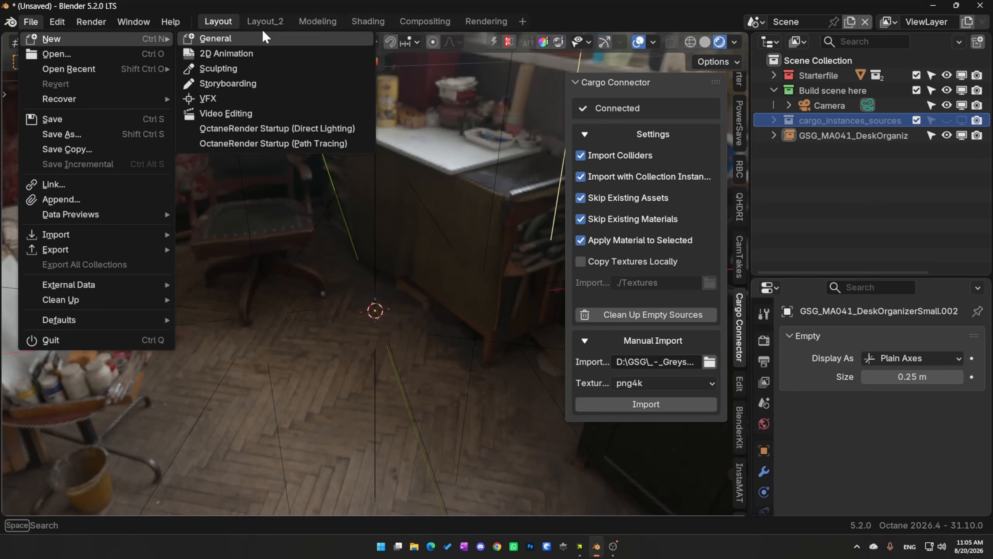
left_click(217, 38)
left_click(526, 299)
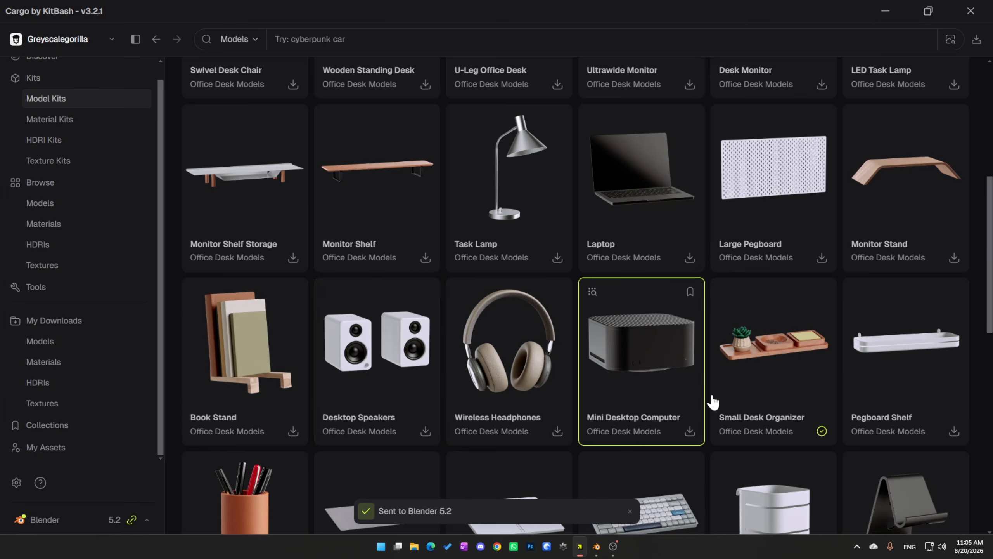
Import the Small Desk Organizer from Cargo into the new file and frame it in rendered shading
left_click(887, 13)
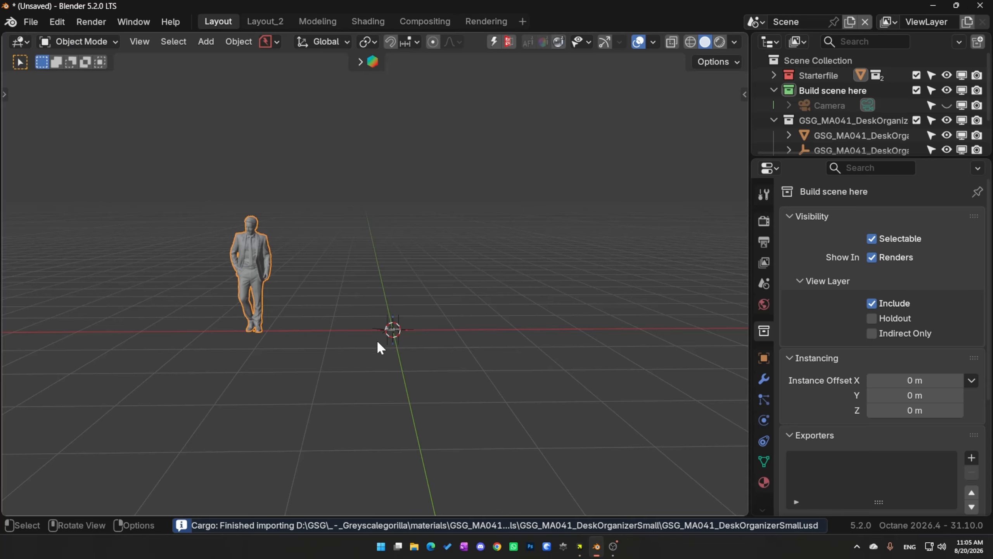
key("KP_Decimal")
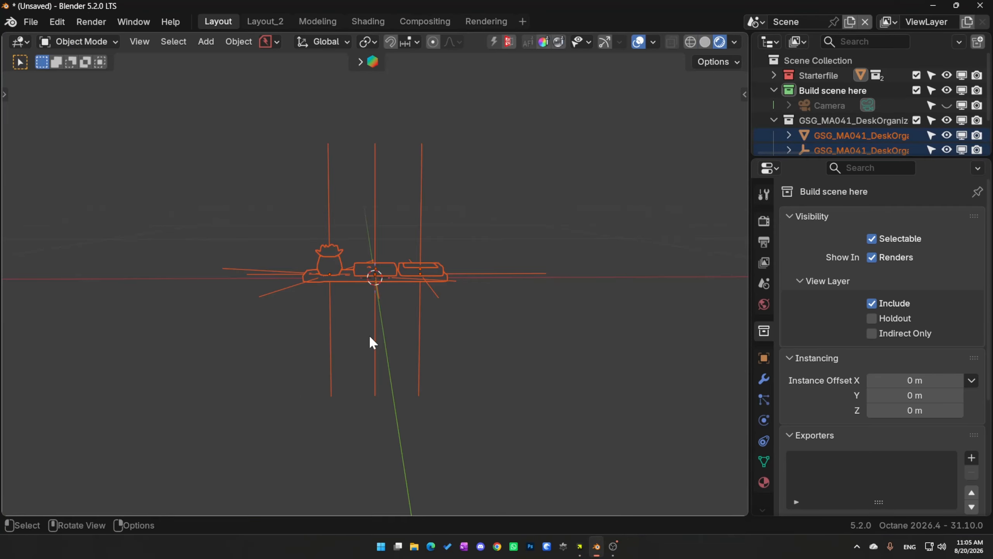
scroll(391, 352, "up", 4)
mouse_move(370, 337)
middle_mouse_down()
mouse_move(390, 353)
mouse_move(399, 335)
mouse_move(312, 296)
middle_mouse_up()
Select the organizer's base, sticky notes, succulent and trays one by one to check whether they are separate objects
left_click(375, 284)
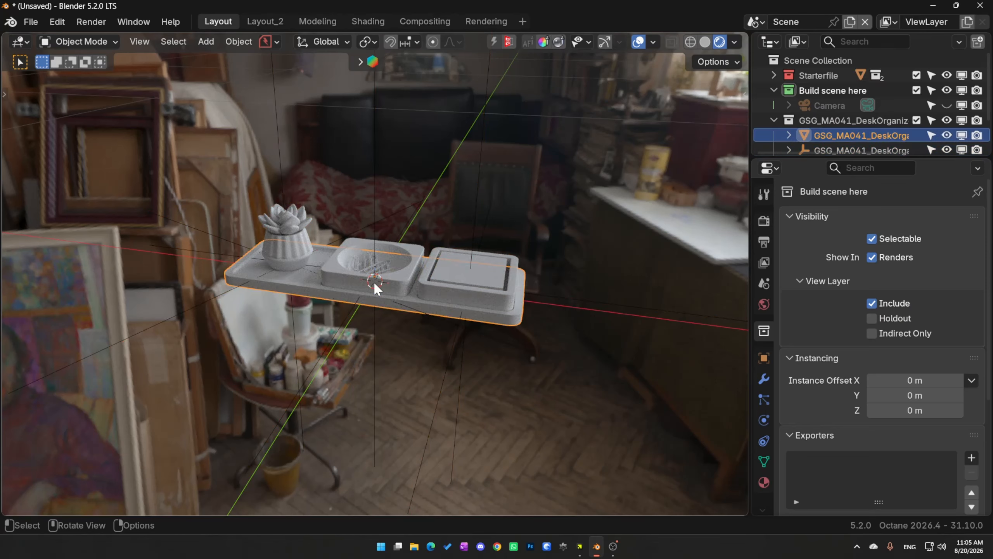
left_click(481, 289)
left_click(479, 273)
middle_click_drag(479, 273, 561, 276)
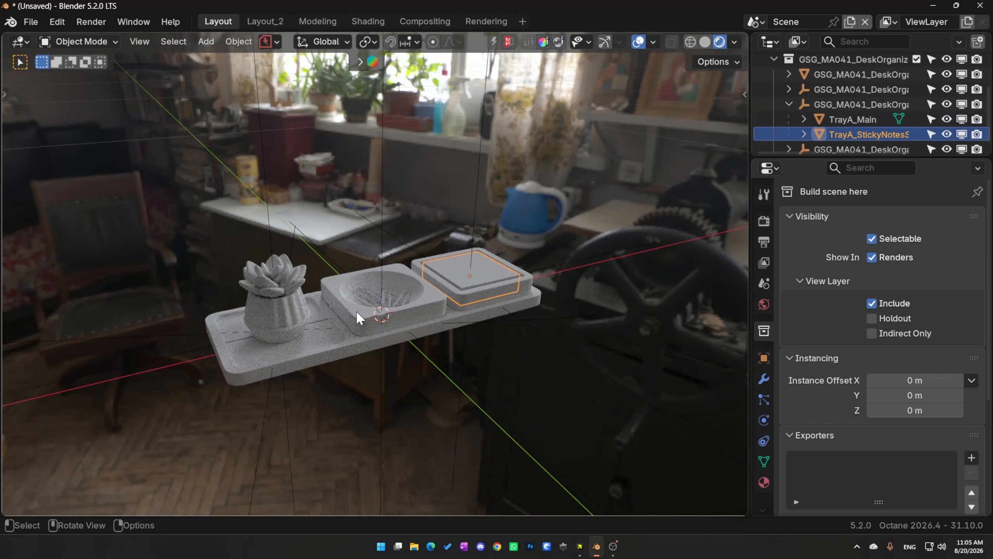
left_click(356, 312)
left_click(275, 299)
left_click(288, 363)
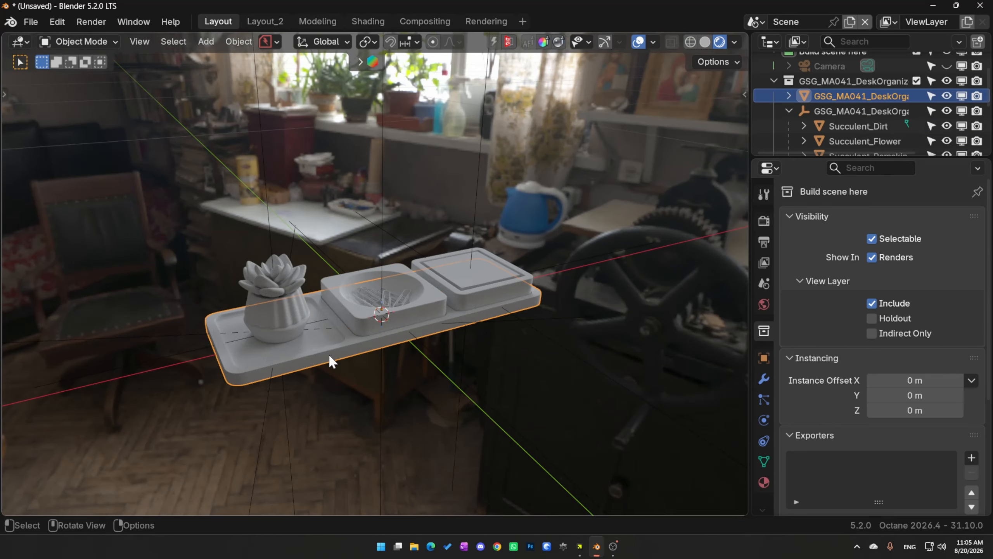
left_click(285, 286)
left_click(481, 281)
left_click(476, 307)
left_click(463, 327)
left_click(378, 325)
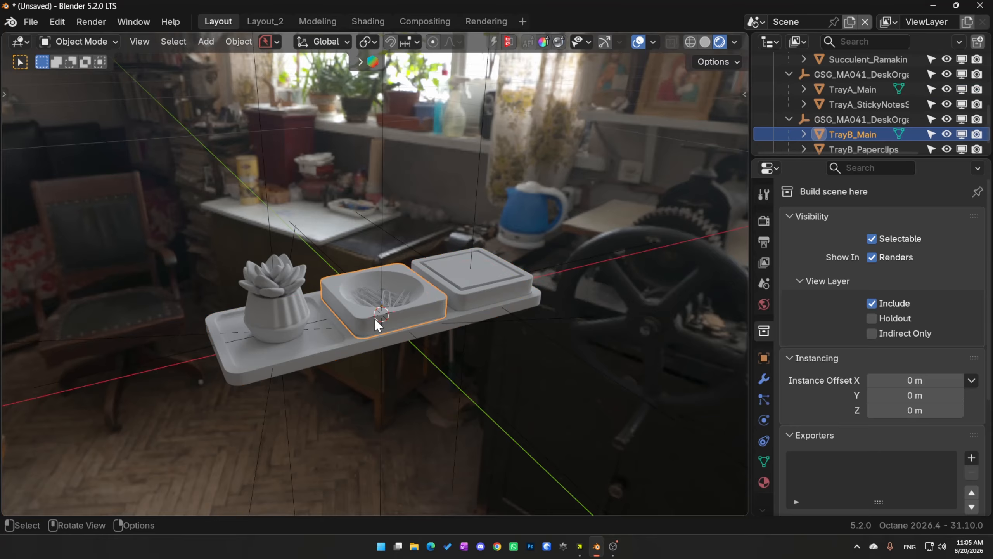
middle_click_drag(513, 284, 510, 284)
Show the Cargo Connector import settings and widen the sidebar enough to read the full option names
key("n")
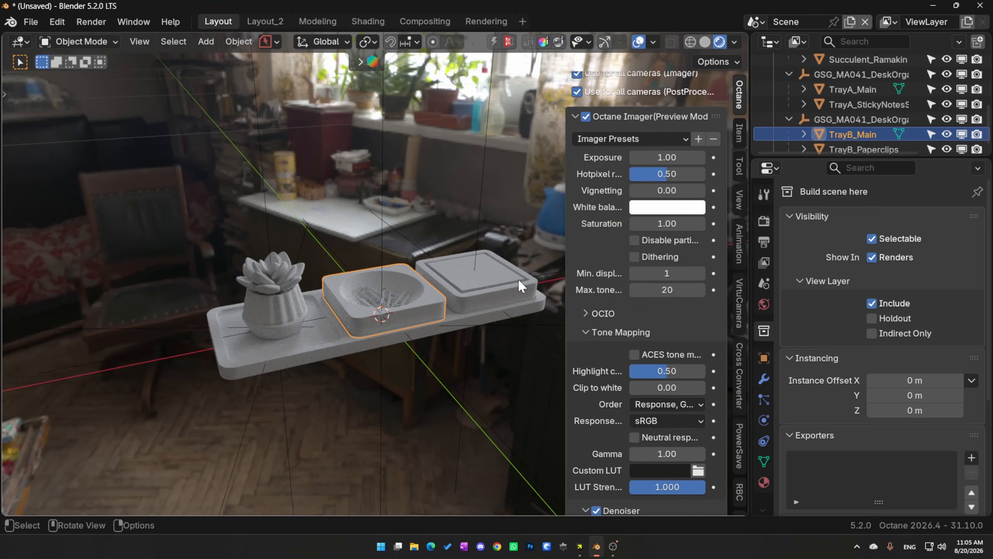
scroll(741, 297, "down", 10)
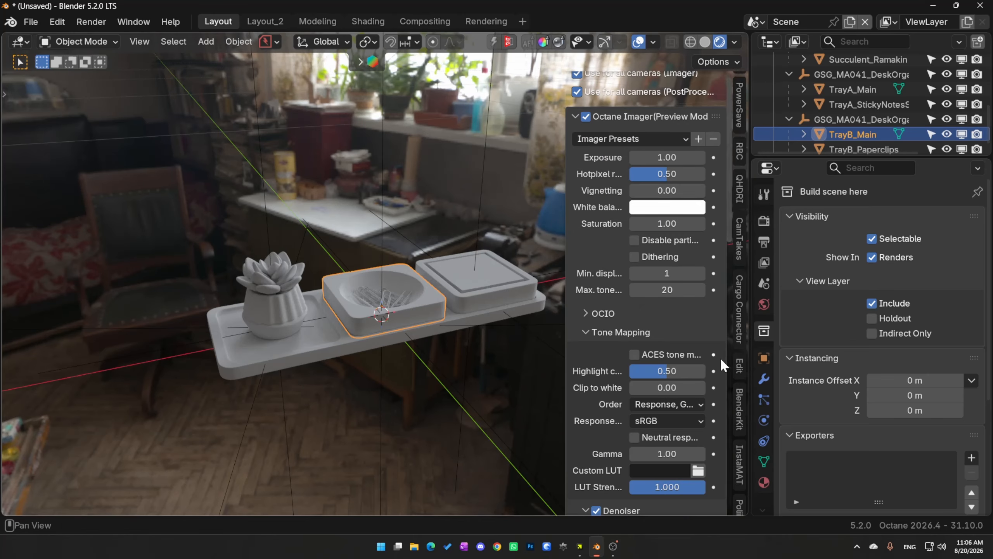
left_click(738, 310)
left_click(585, 134)
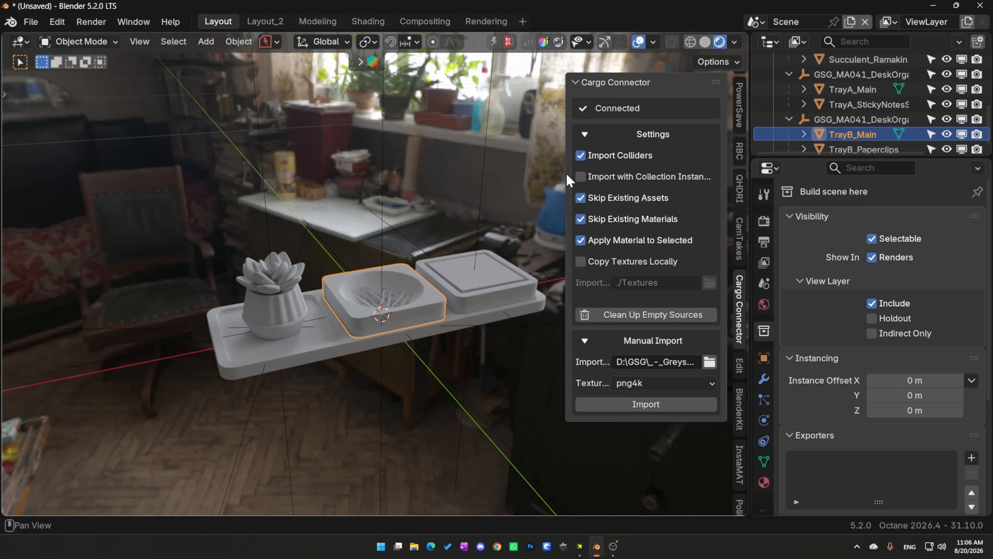
left_click_drag(567, 173, 503, 184)
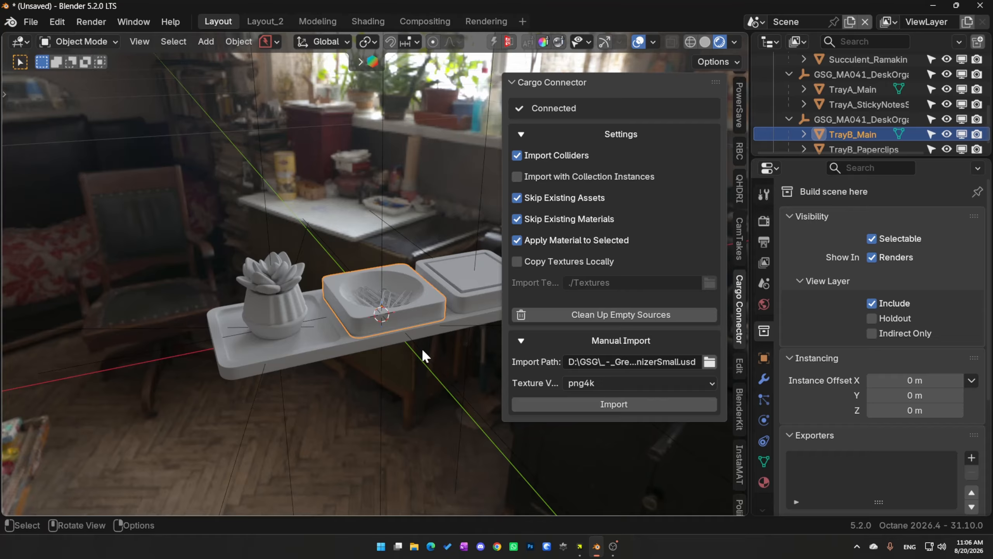
Pick the sticky notes, tray and succulent flower individually with the import settings in view, then hide the sidebar
left_click(440, 325)
left_click(457, 301)
left_click(454, 285)
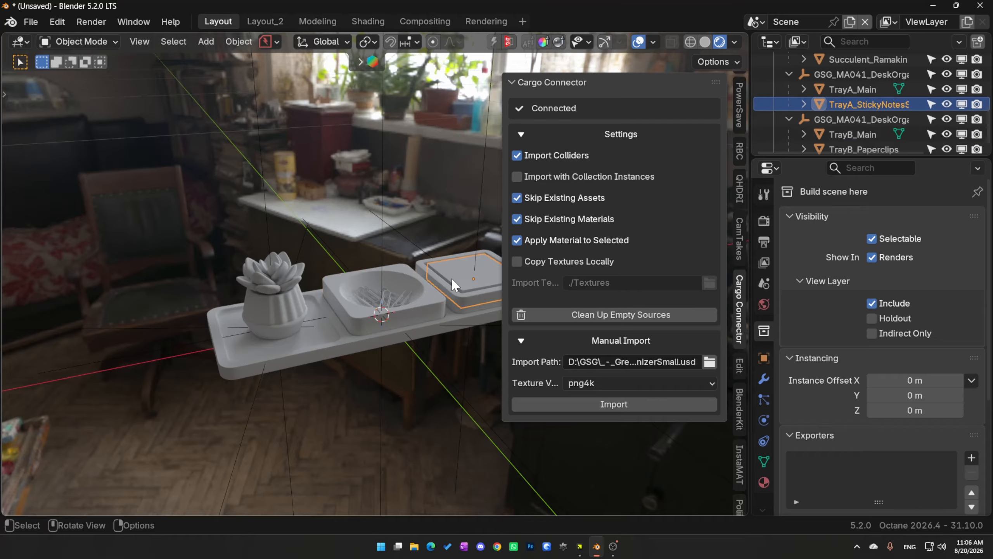
left_click(405, 318)
left_click(293, 280)
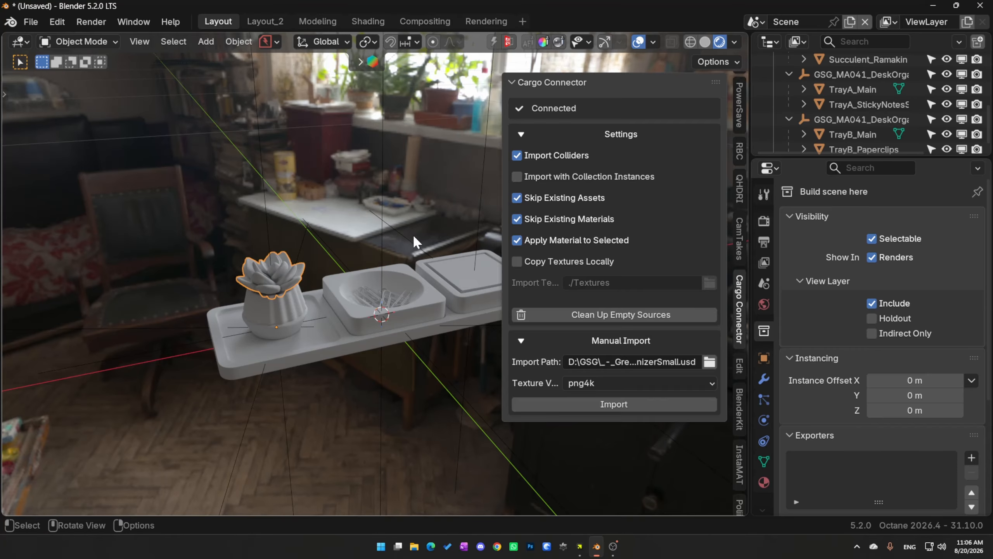
key("n")
Select the organizer's base and examine the node setup of its GSG_MA041_WalnutVeneerNatural01 material in the Shading workspace
left_click(483, 317)
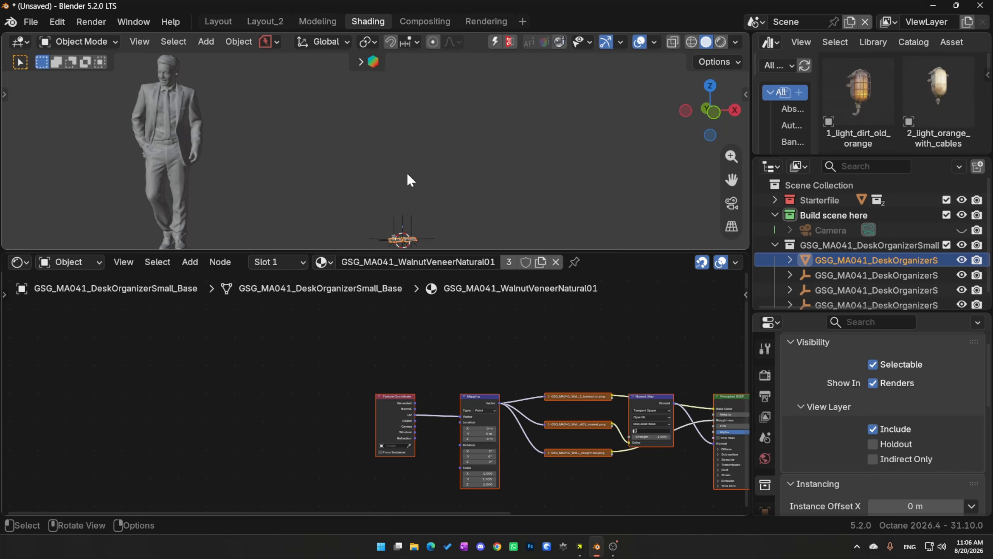
key("KP_Decimal")
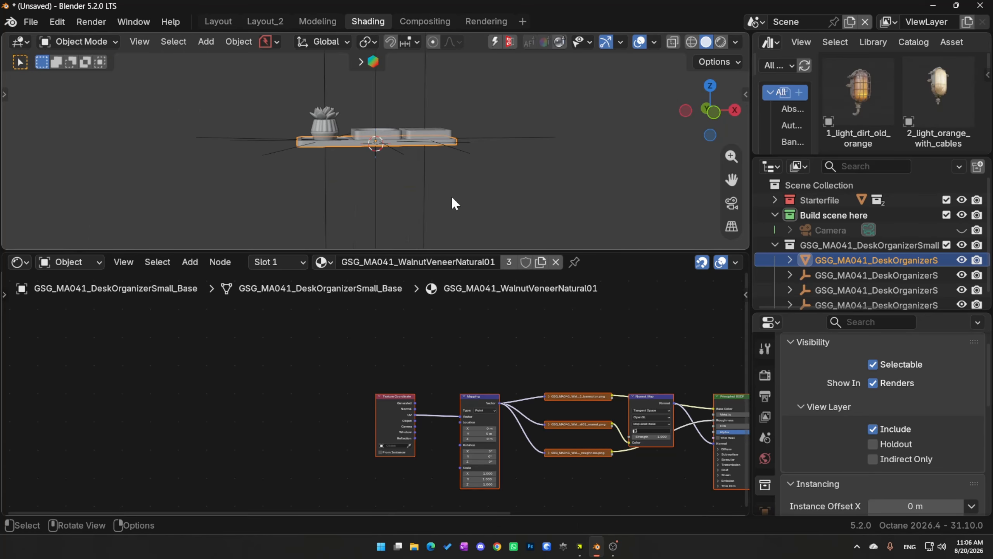
middle_click_drag(451, 195, 358, 168)
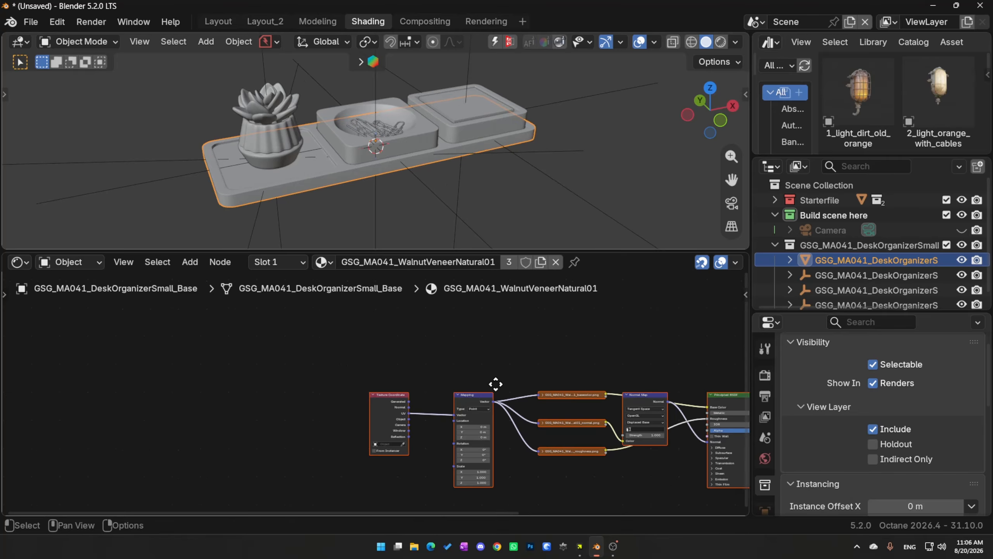
scroll(398, 374, "up", 4)
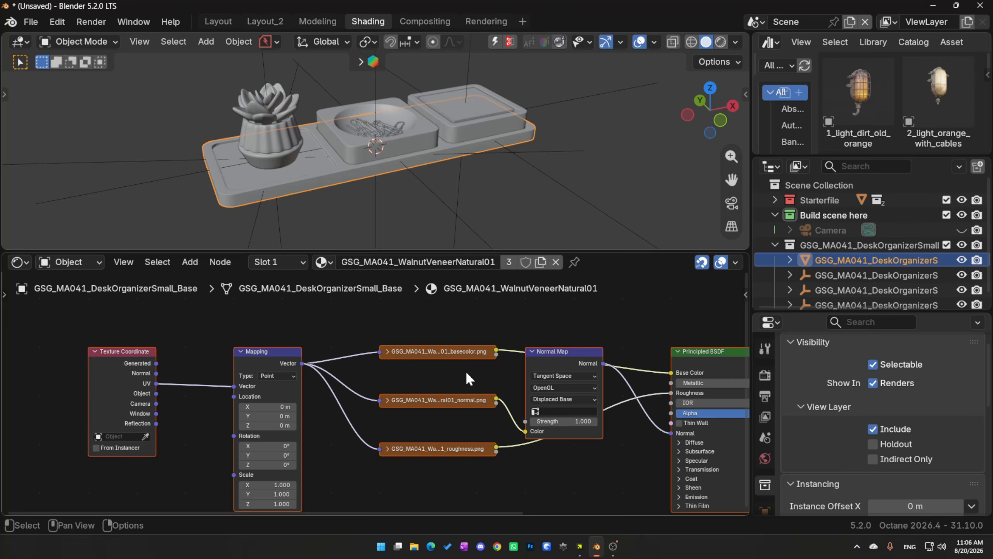
middle_click_drag(505, 335, 405, 352)
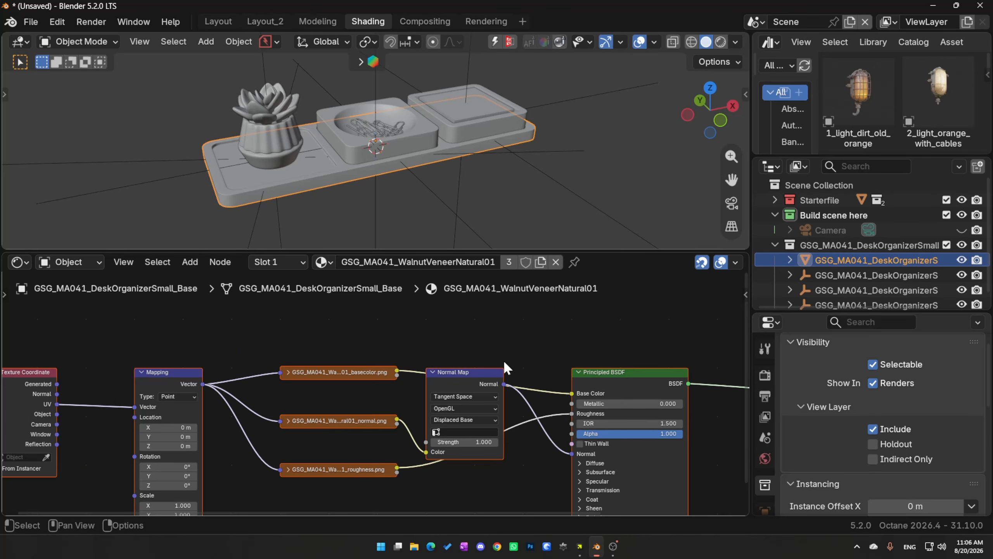
middle_click_drag(370, 172, 362, 165)
left_click(360, 61)
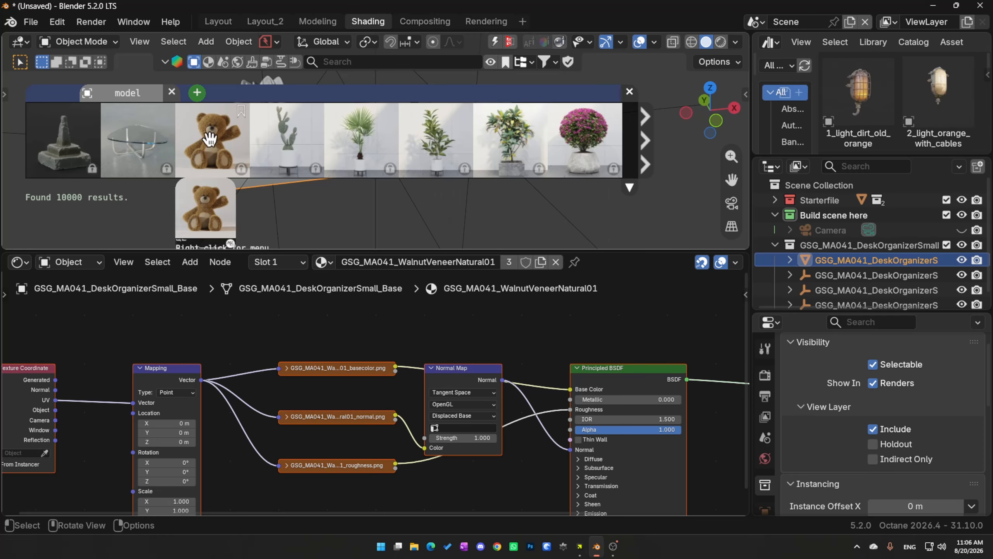
left_click(164, 62)
middle_click_drag(421, 159, 405, 146)
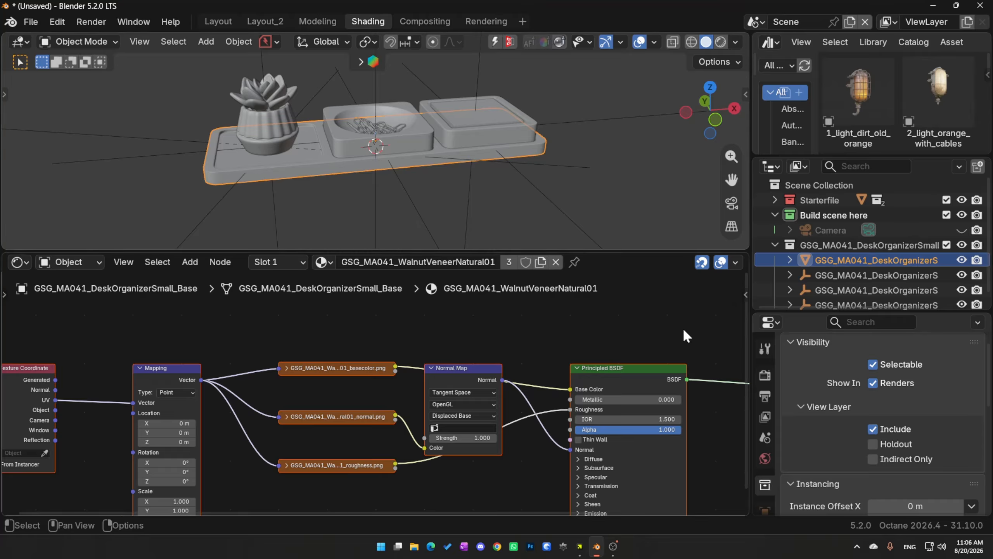
Set the Albedo Gamma value to 2.20 in the Cycles2Octane Cross Converter and bring the whole node tree into view
key("n")
scroll(740, 393, "down", 5)
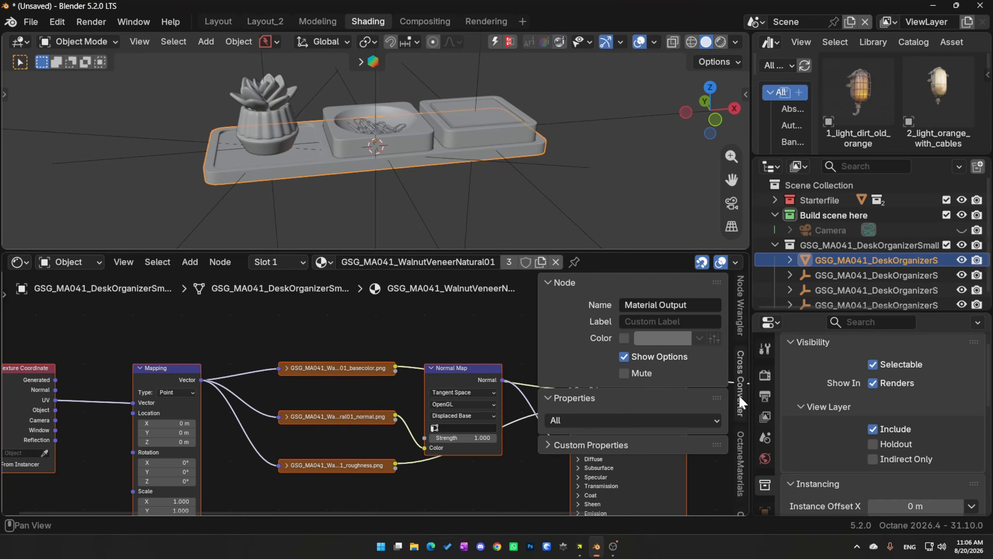
left_click(741, 360)
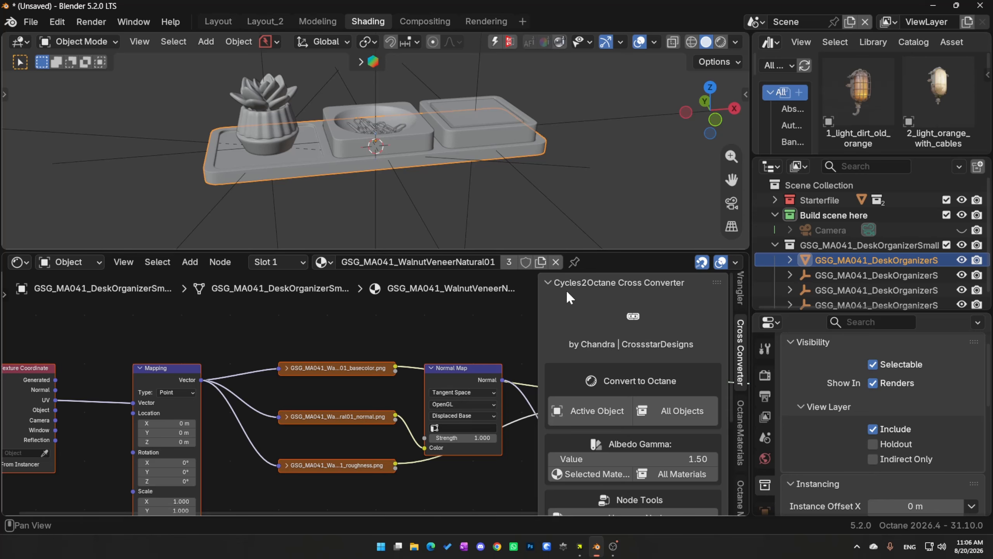
double_click(657, 458)
type("2.2")
key("Return")
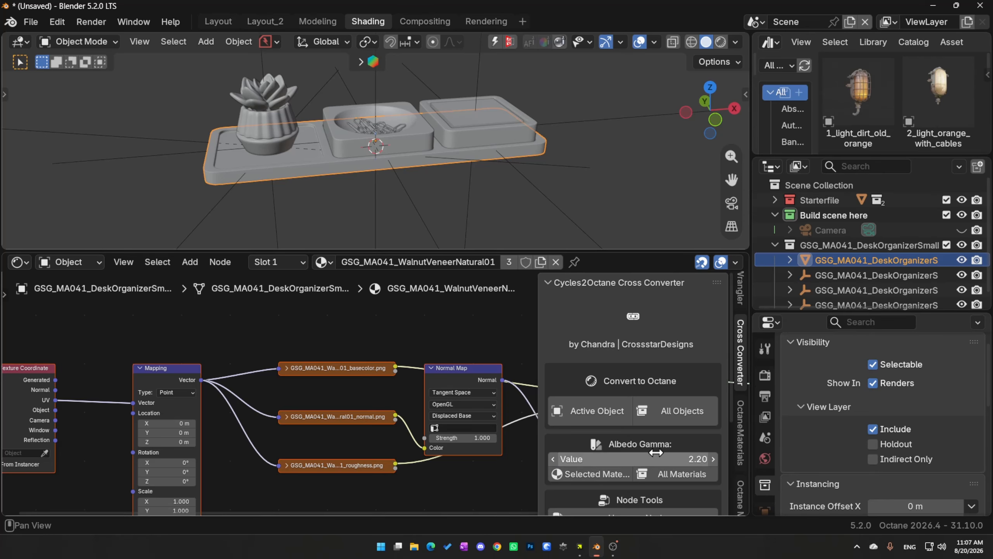
key("n")
scroll(295, 328, "down", 5)
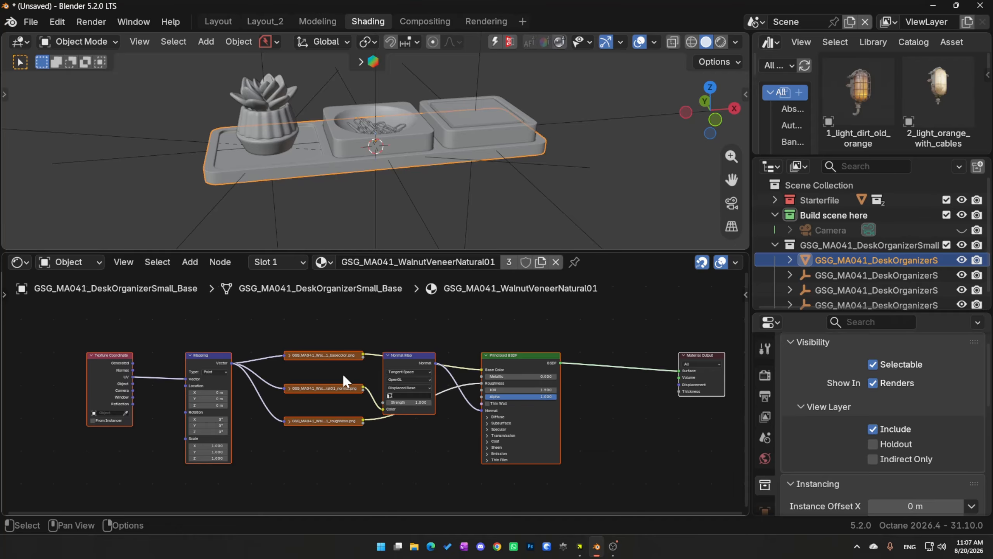
Convert the organizer base's walnut veneer material to Octane with the Cross Converter's Active Object command
middle_click_drag(462, 412, 460, 393)
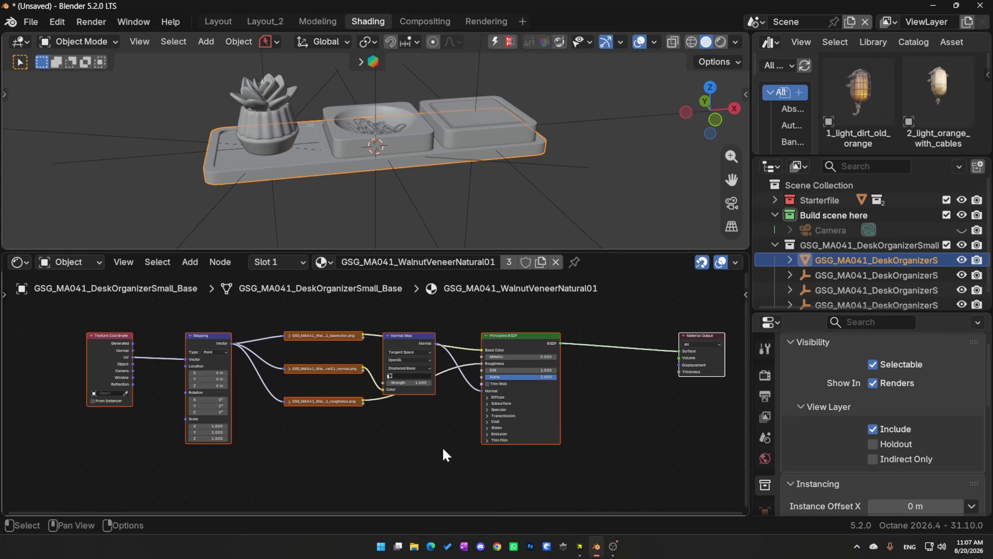
key("q")
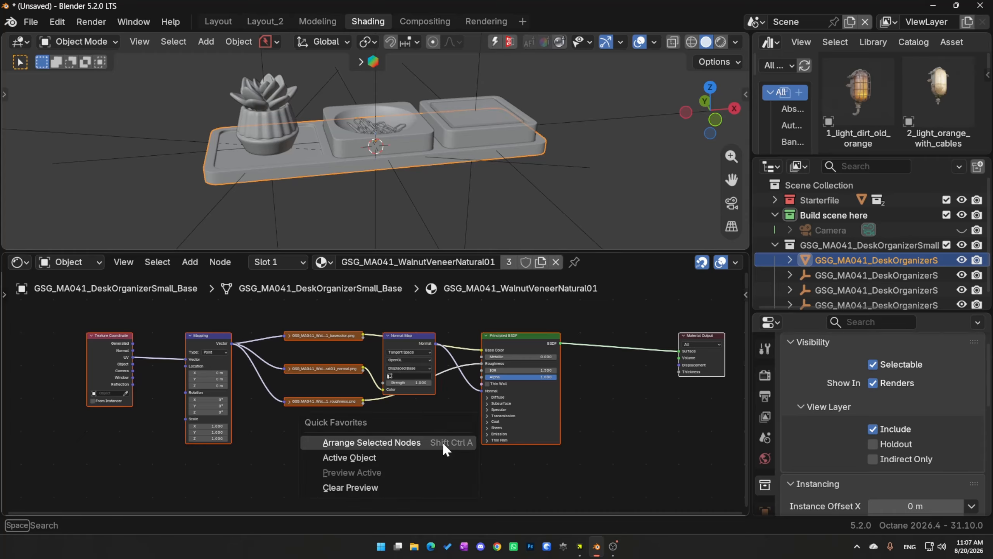
left_click(356, 458)
scroll(436, 363, "down", 2)
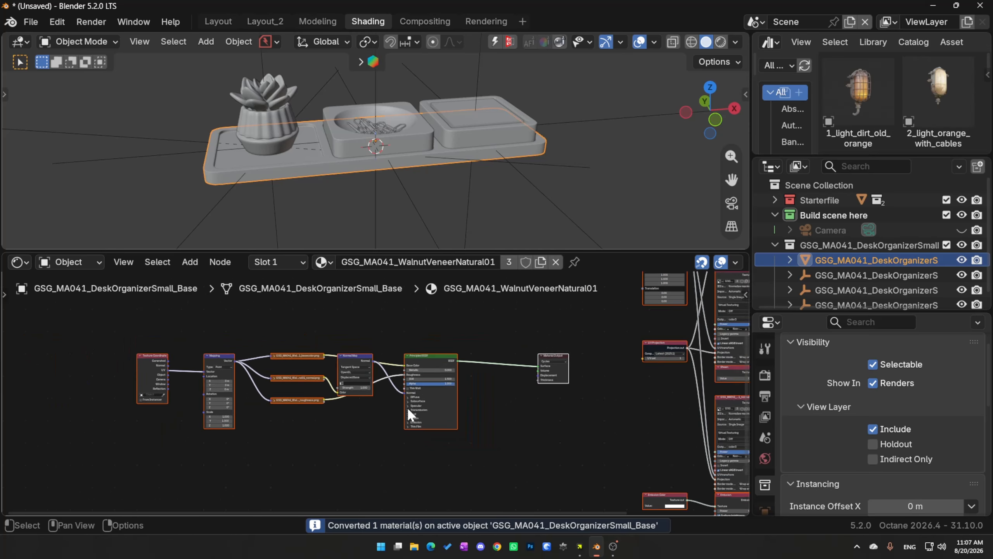
scroll(407, 407, "down", 4)
middle_click_drag(461, 404, 396, 374)
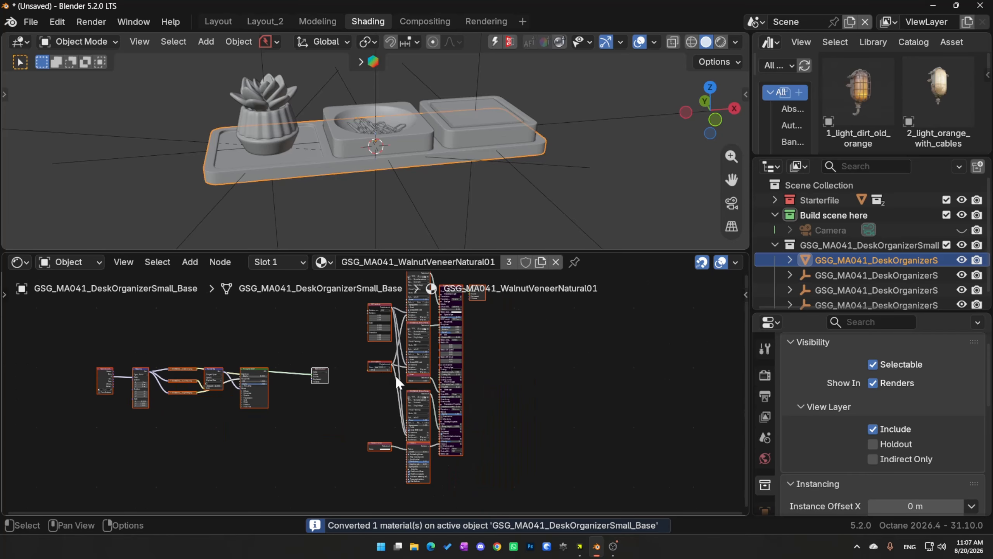
Maximize the node editor and arrange the converted Octane nodes into a tidy layout
key("ctrl+space")
scroll(492, 337, "up", 2)
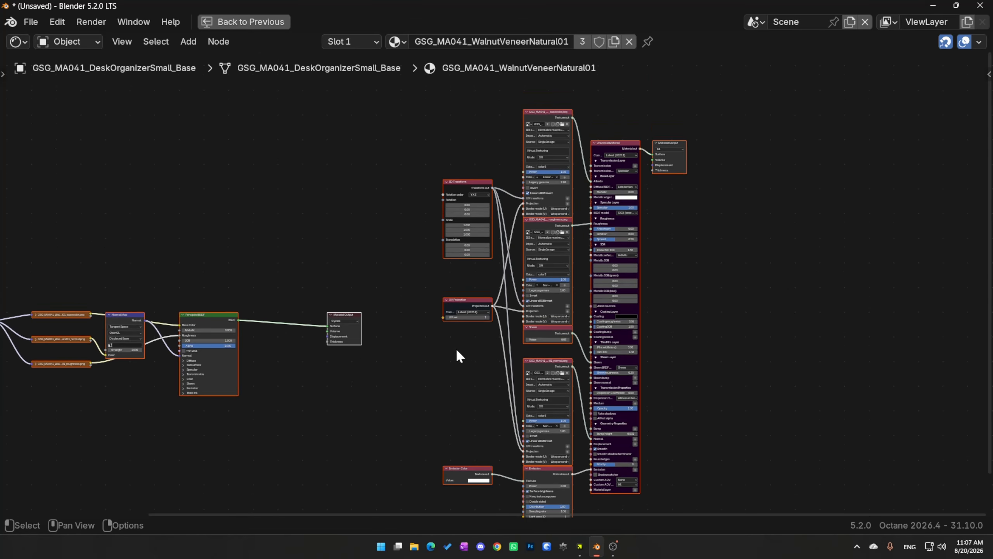
scroll(391, 313, "up", 2)
scroll(525, 322, "down", 2)
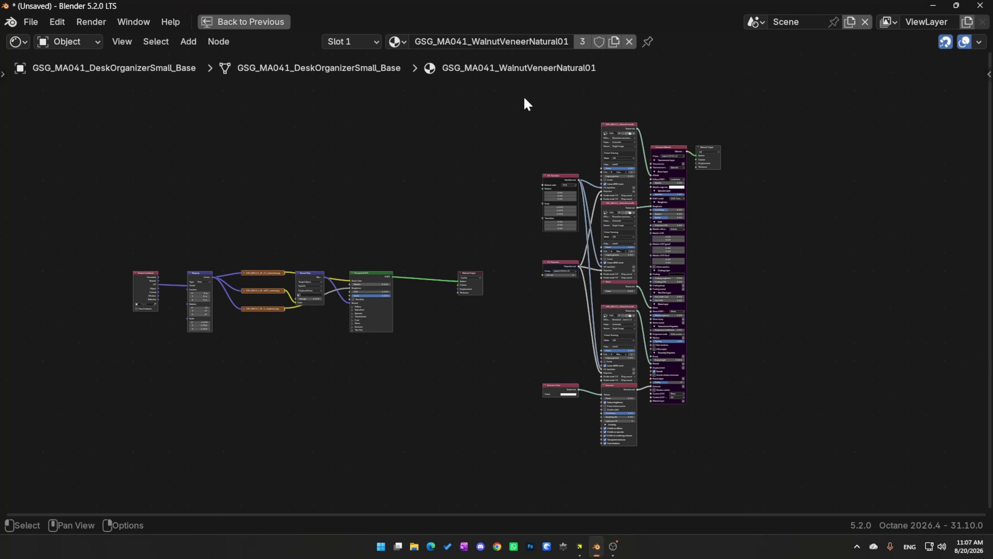
left_click_drag(524, 98, 790, 456)
key("q")
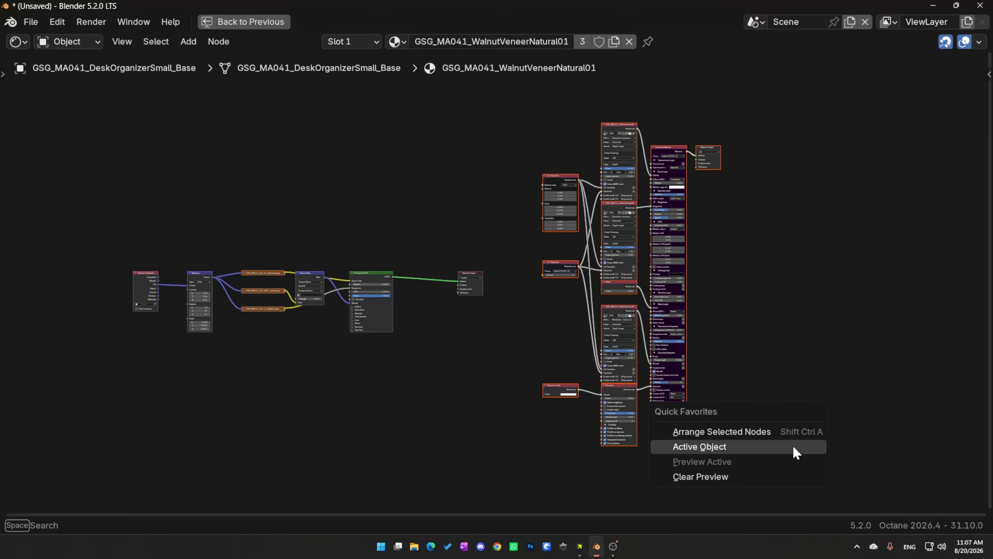
left_click(743, 430)
middle_click_drag(742, 430, 626, 365)
Check the Emission colour and strength in the original Principled BSDF node
scroll(599, 357, "up", 3)
middle_click_drag(166, 307, 415, 285)
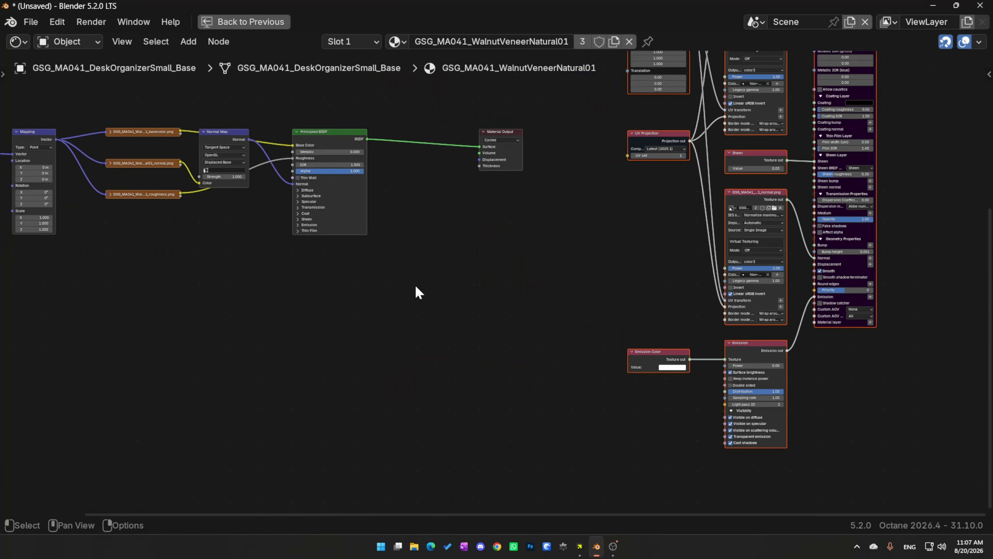
scroll(416, 287, "up", 4)
middle_click_drag(341, 282, 402, 343)
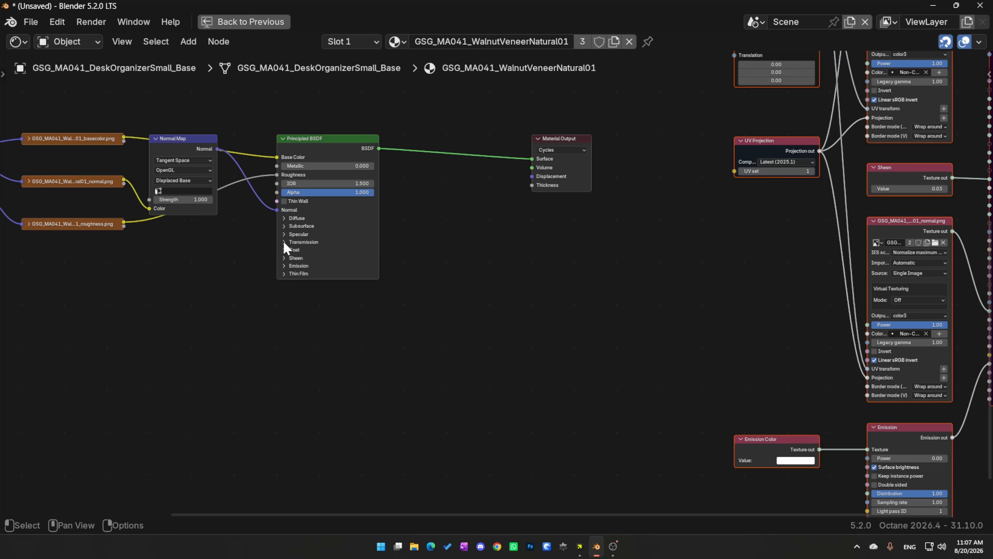
left_click(284, 265)
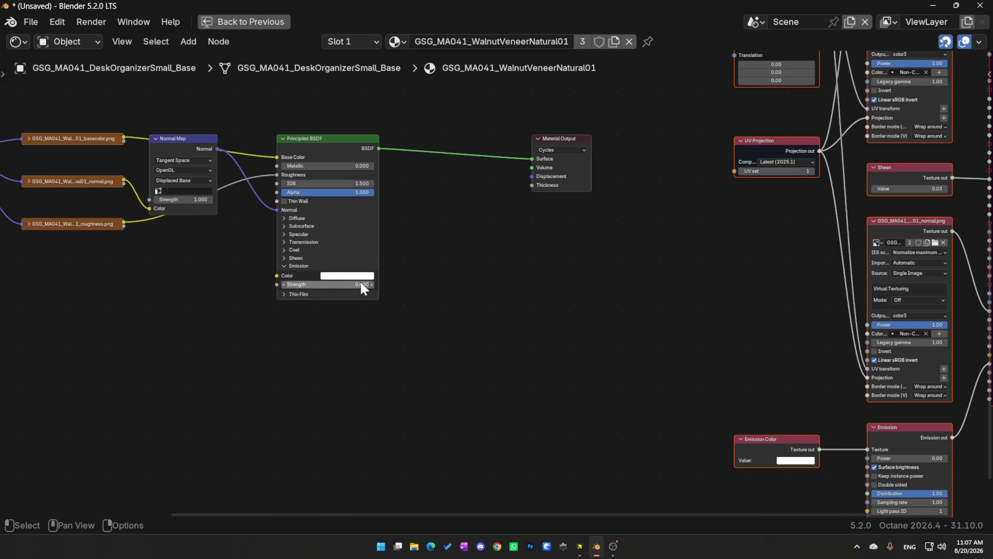
left_click(284, 266)
Delete the Emission Color and Emission nodes feeding the Universal Material
middle_click_drag(561, 382, 483, 380)
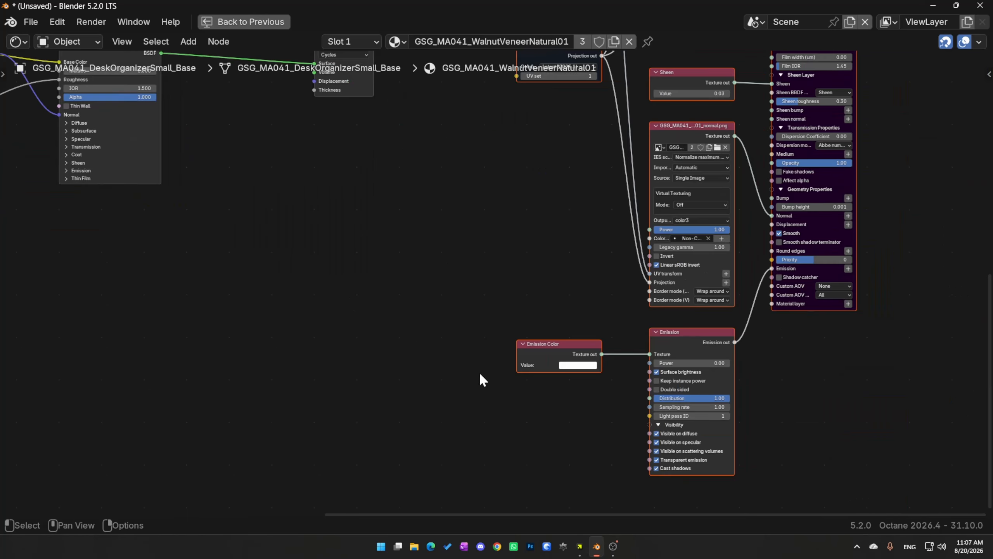
middle_click_drag(590, 307, 447, 291)
scroll(544, 258, "up", 1)
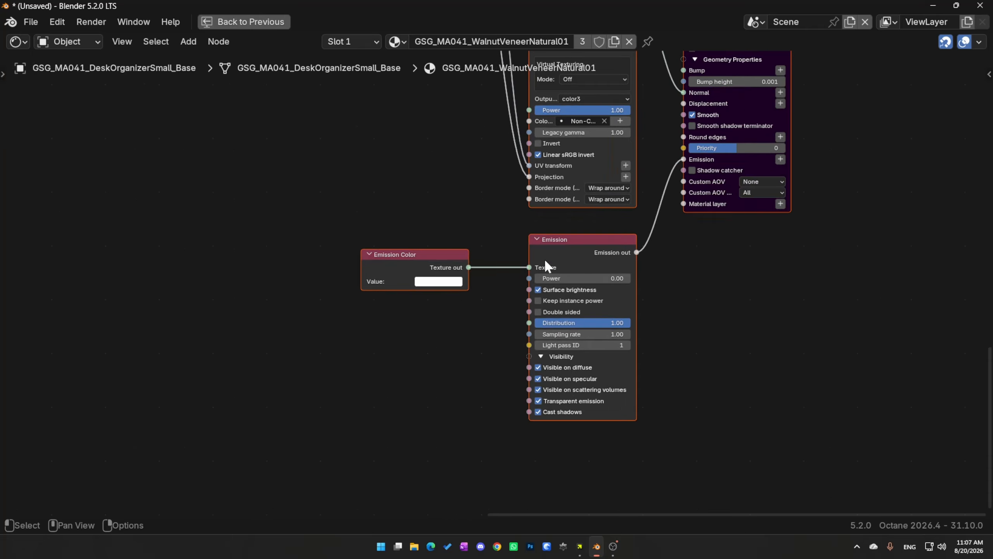
left_click_drag(402, 232, 590, 278)
key("x")
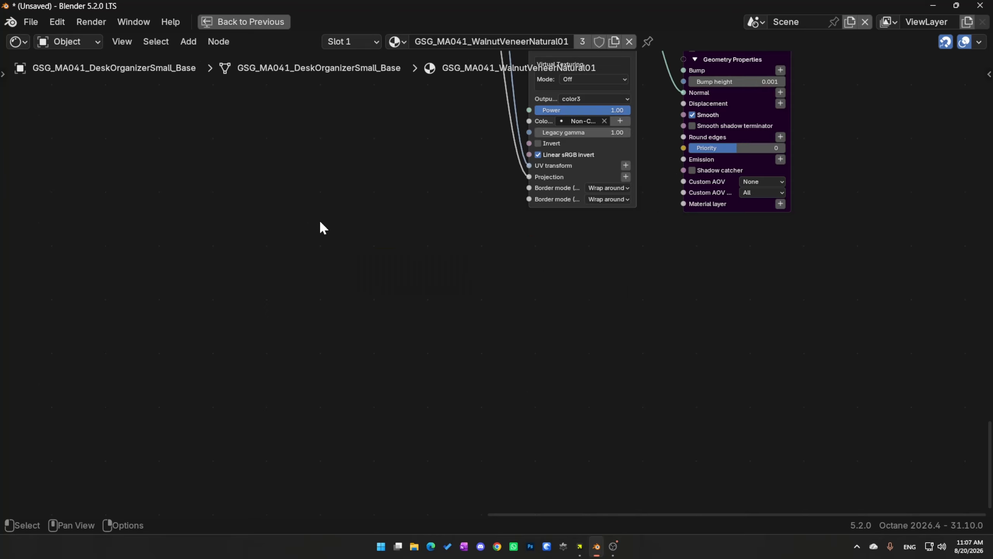
Review the Principled BSDF's emission settings, the Sheen node, and the colour space and legacy gamma of the Octane normal, roughness and base colour textures
middle_click_drag(320, 219, 414, 357)
left_click(218, 242)
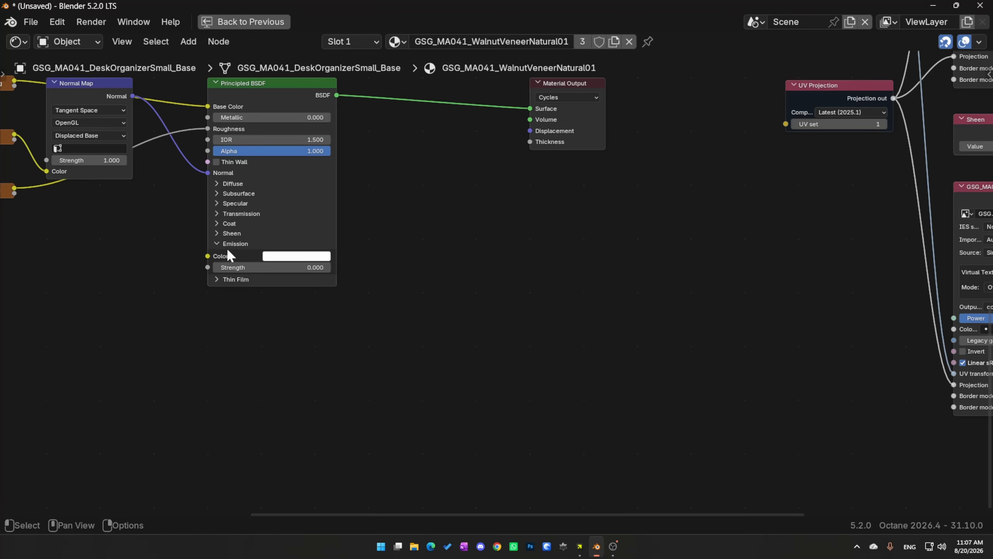
middle_click_drag(572, 339, 219, 291)
middle_click_drag(790, 394, 789, 400)
scroll(545, 257, "down", 4)
scroll(545, 261, "up", 5)
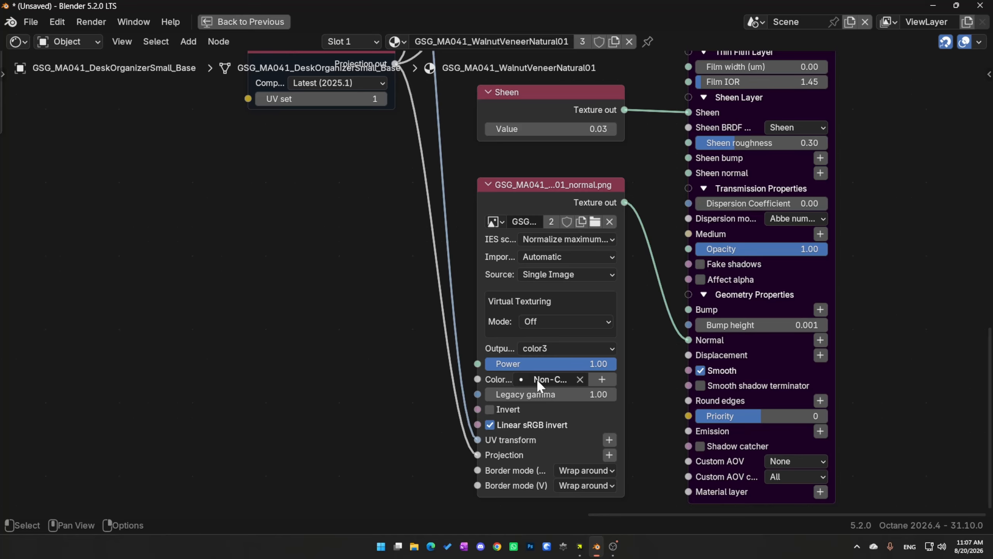
middle_click_drag(614, 208, 613, 350)
middle_click_drag(598, 228, 619, 302)
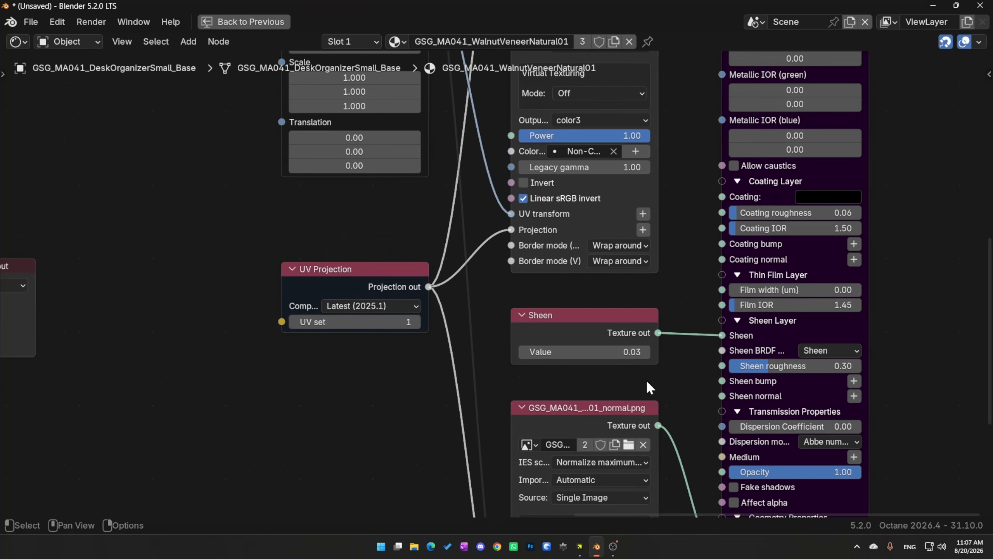
middle_click_drag(517, 329, 466, 429)
middle_click_drag(538, 263, 523, 315)
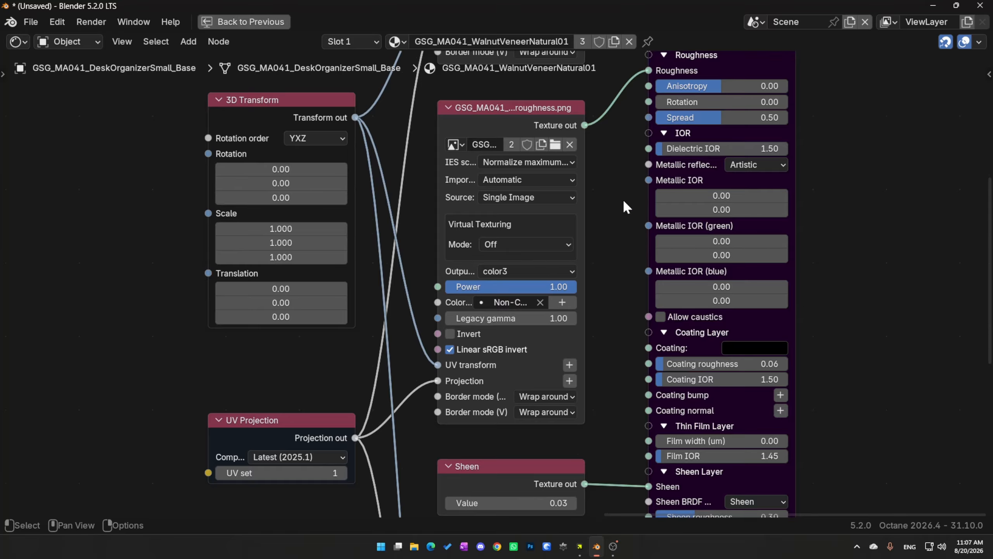
middle_click_drag(622, 192, 619, 318)
middle_click_drag(579, 213, 535, 382)
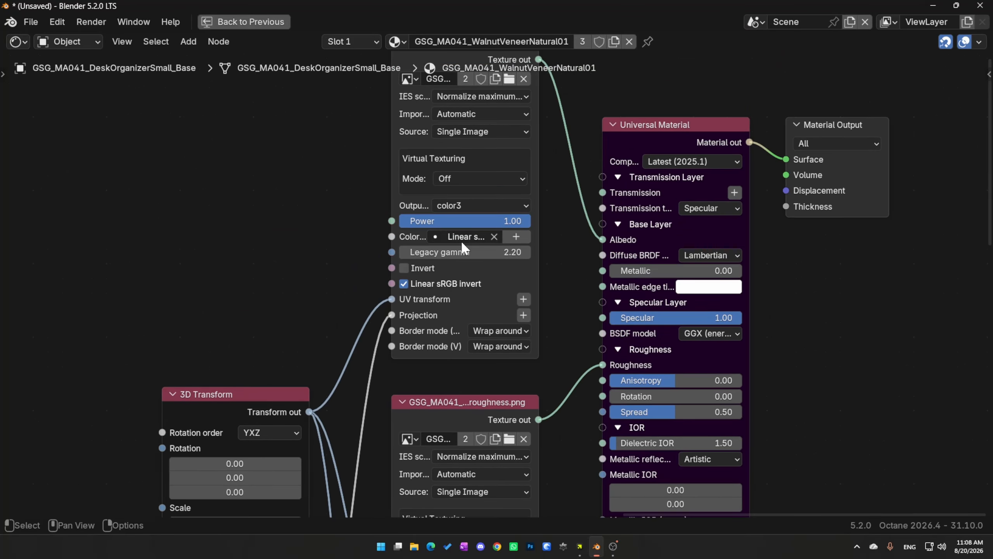
Delete the whole group of converted Octane nodes, leaving only the original Cycles nodes
scroll(474, 235, "down", 5)
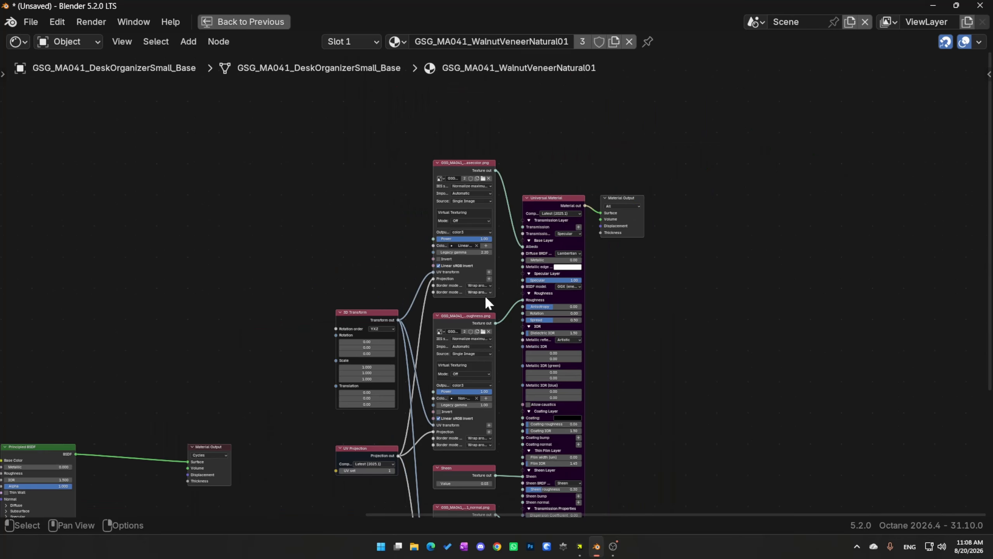
scroll(486, 299, "down", 4)
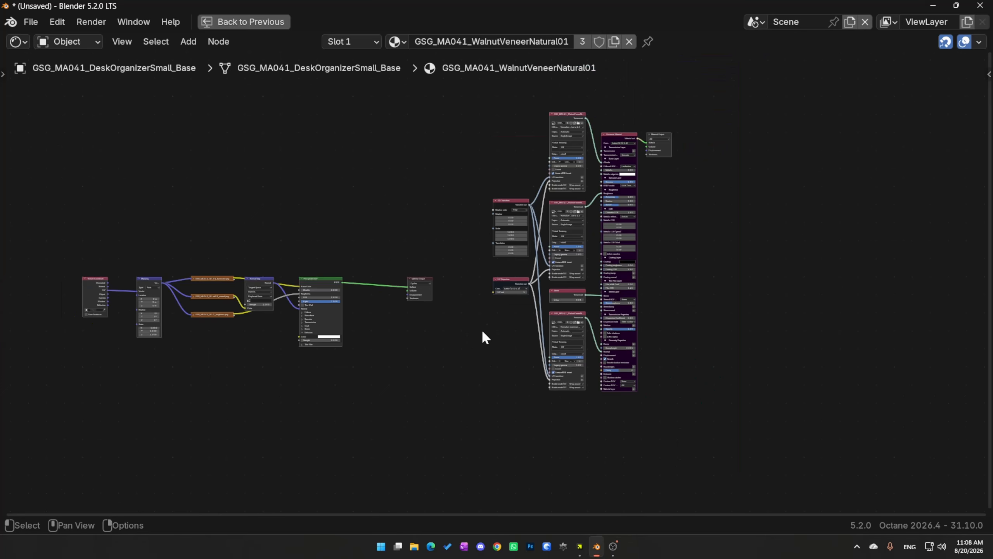
left_click_drag(760, 394, 485, 111)
key("x")
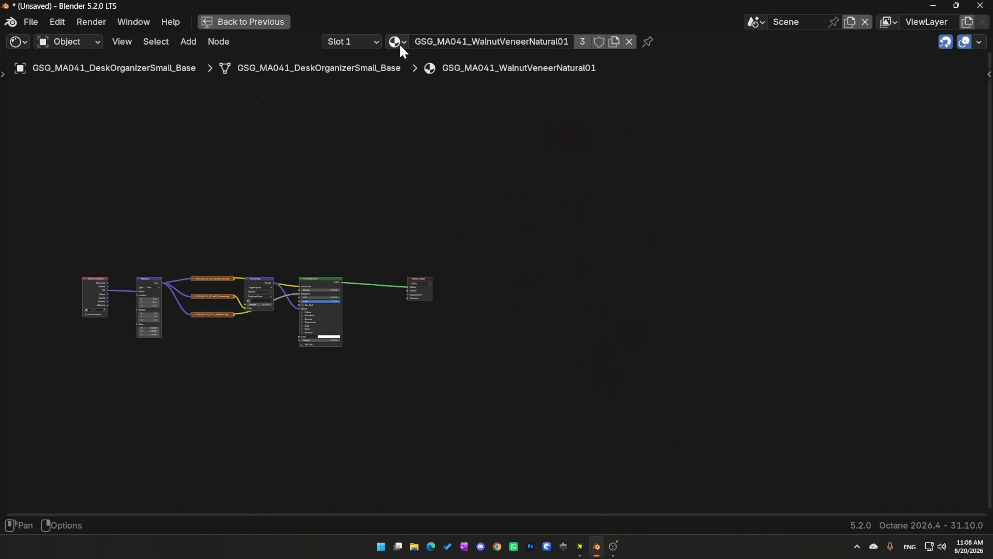
Restore the full Shading layout and reveal the Converters options in the organizer base's material properties
left_click(254, 23)
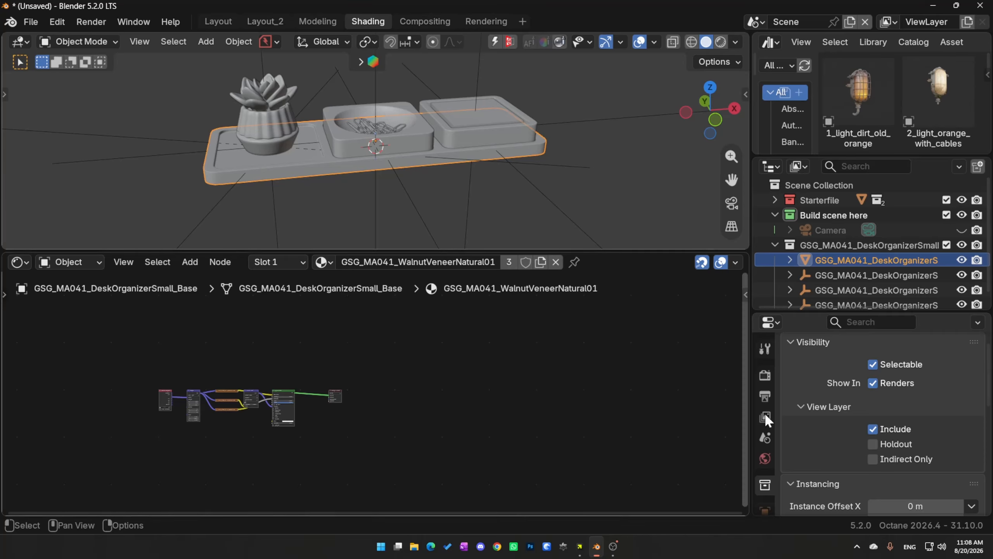
scroll(767, 413, "down", 5)
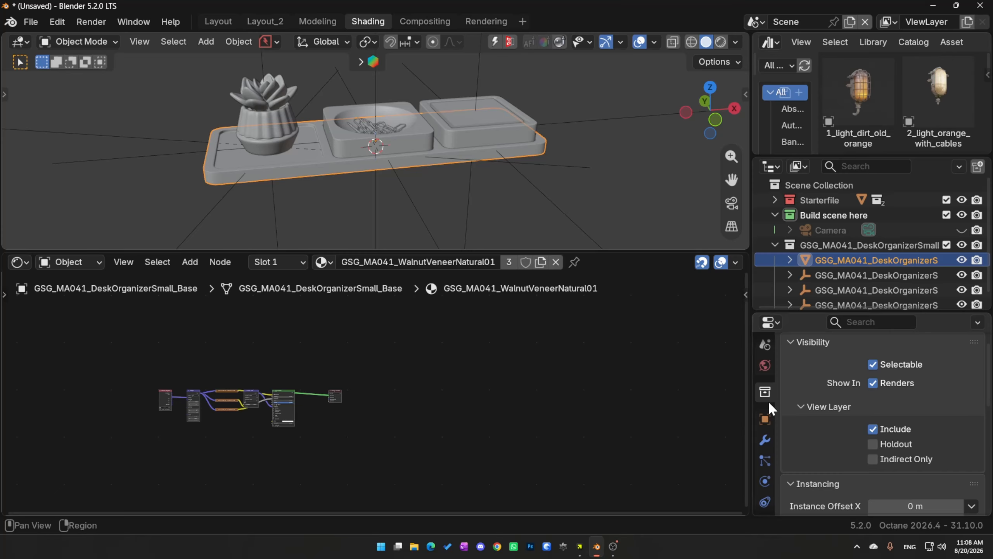
scroll(759, 427, "down", 2)
left_click(763, 474)
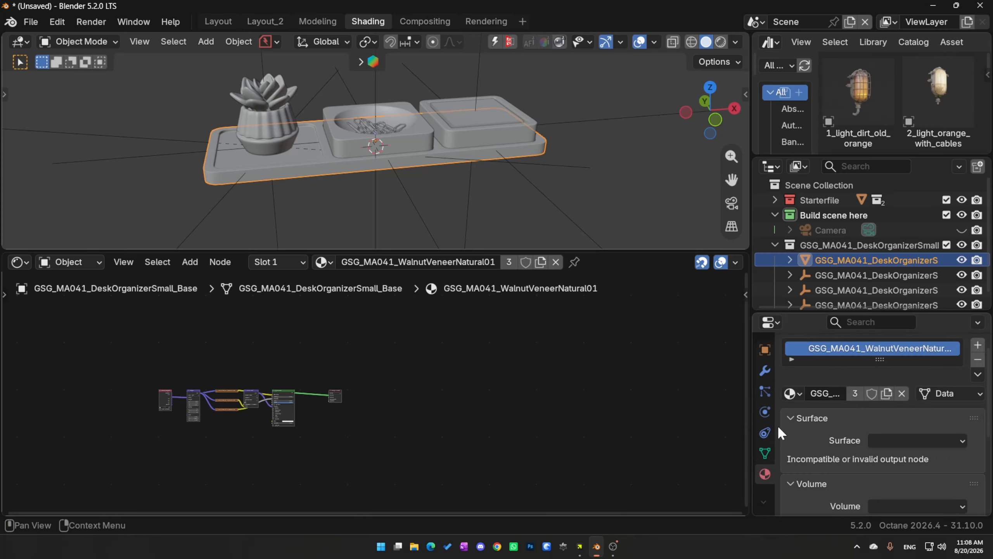
scroll(781, 426, "down", 4)
left_click(800, 427)
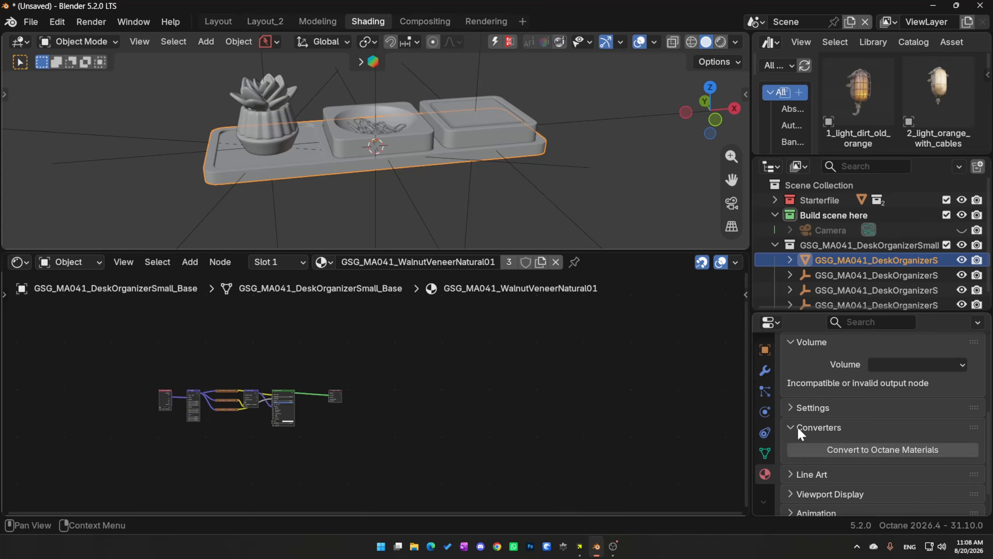
Select all the original Cycles nodes and arrange them into a compact layout
key("Home")
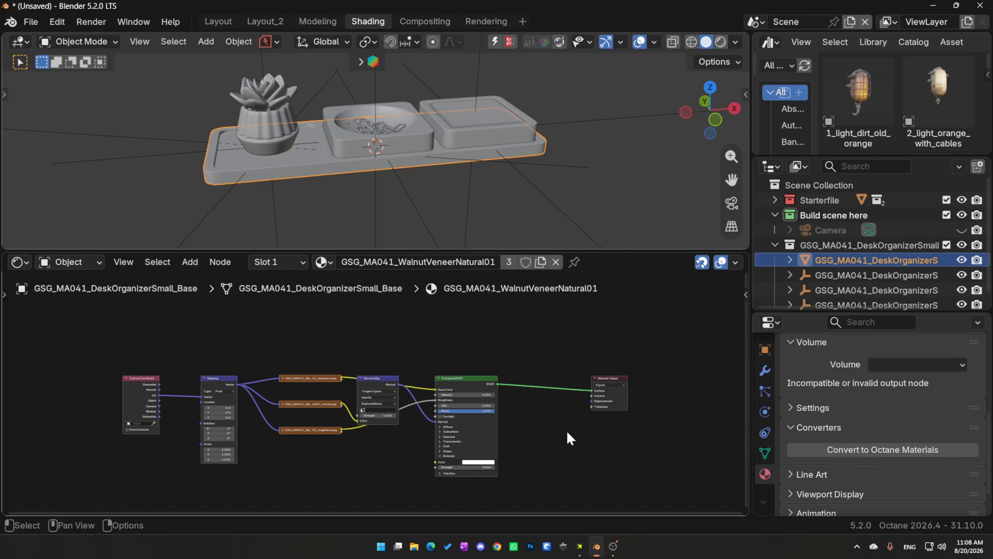
left_click_drag(653, 482, 55, 342)
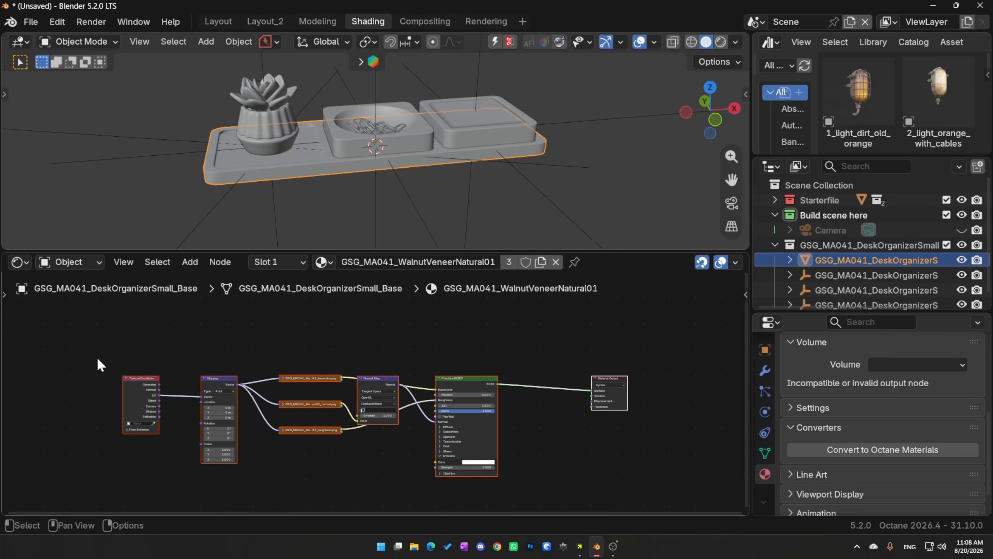
key("q")
left_click(93, 359)
scroll(418, 430, "up", 2)
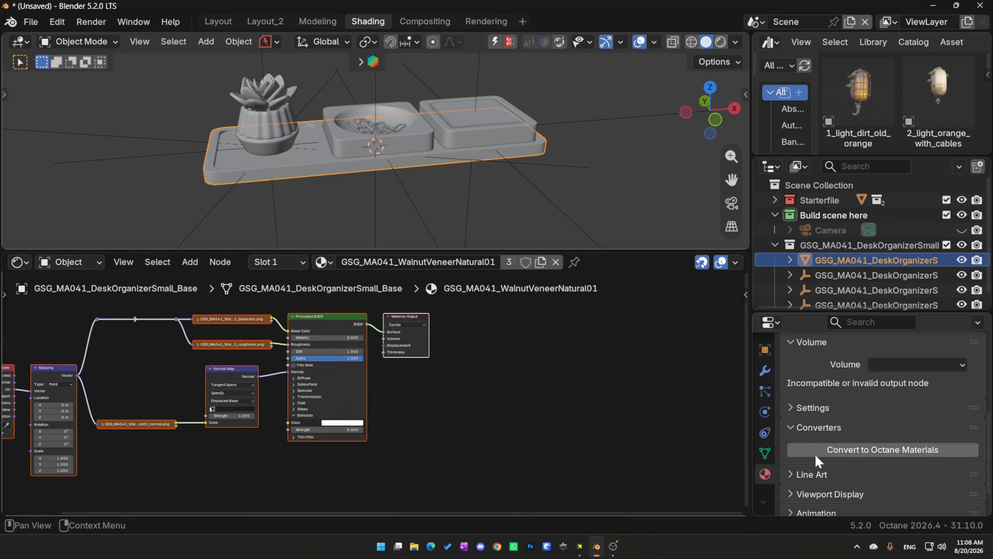
Try to convert the material with Octane's built-in Convert to Octane Materials command, using the option Only the selected material
scroll(787, 431, "up", 8)
scroll(801, 422, "down", 5)
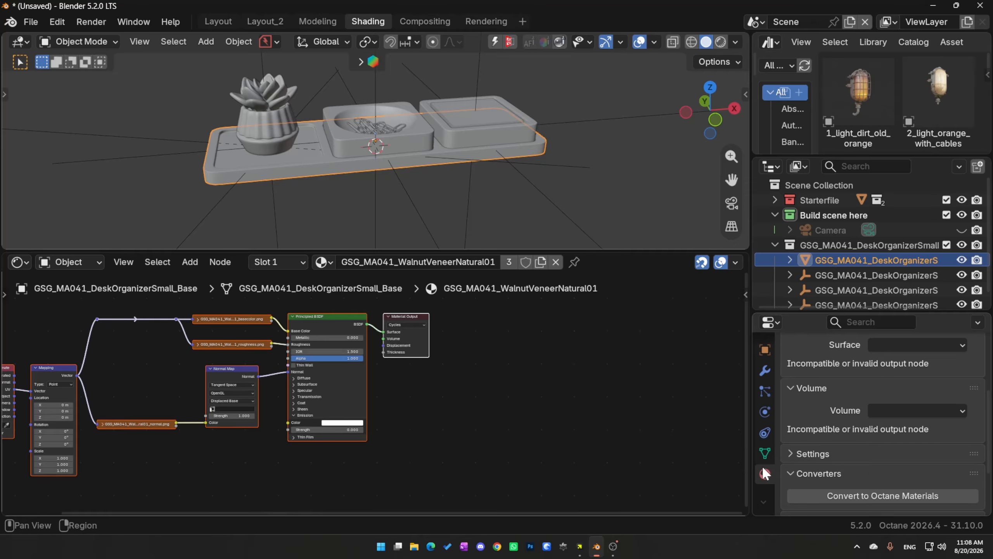
scroll(812, 471, "down", 2)
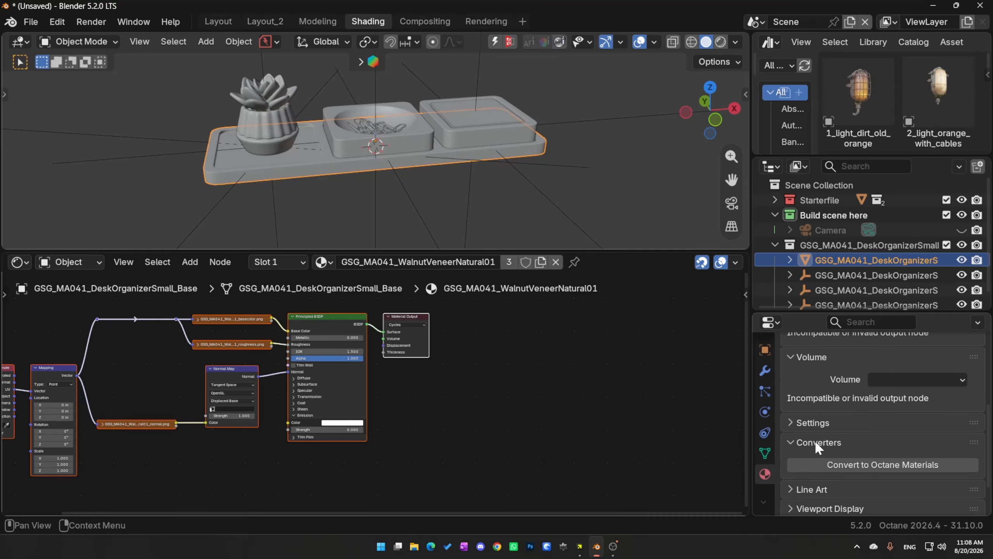
left_click(838, 466)
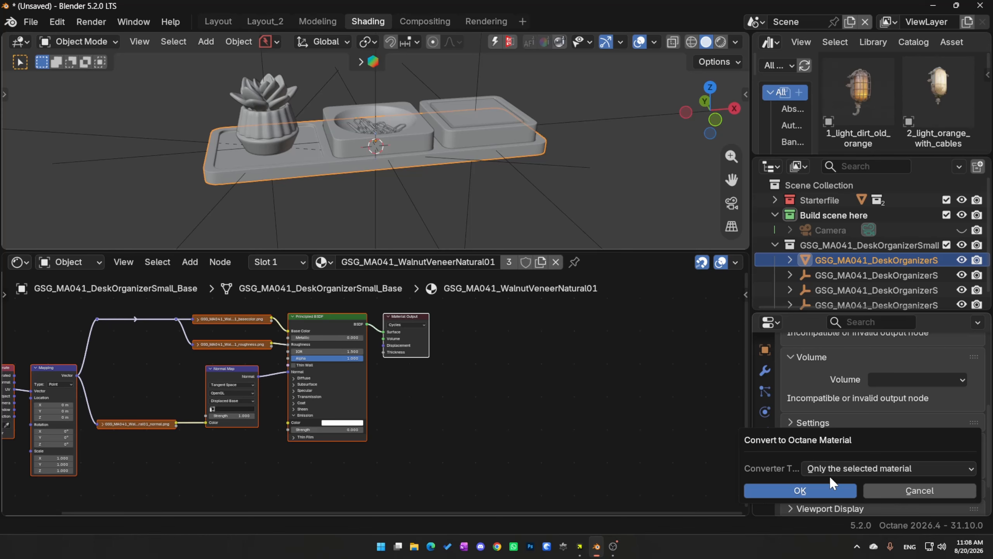
left_click(822, 492)
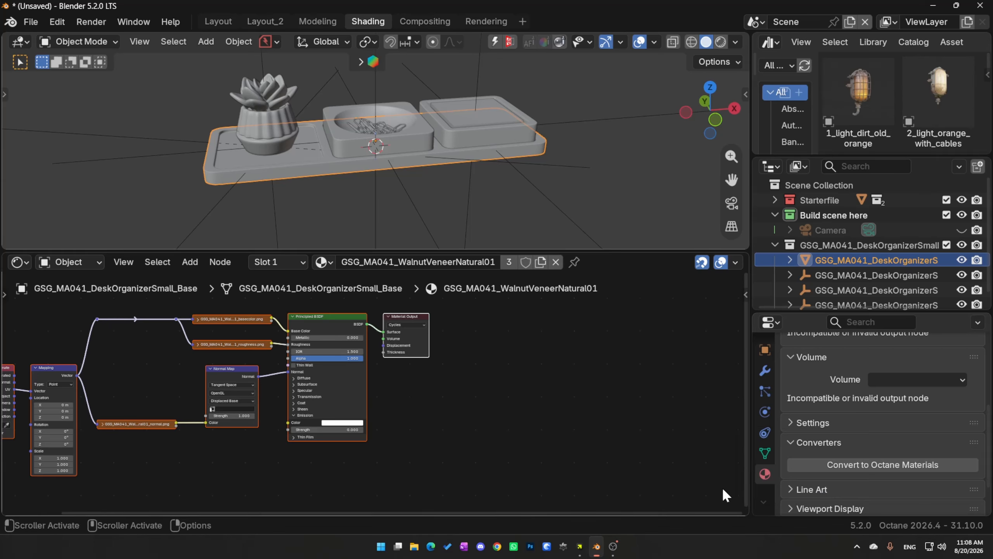
Inspect the node tree after the built-in conversion and view the organizer from another angle in rendered viewport shading
scroll(431, 437, "down", 12)
scroll(454, 433, "up", 6)
middle_click_drag(457, 430, 443, 350)
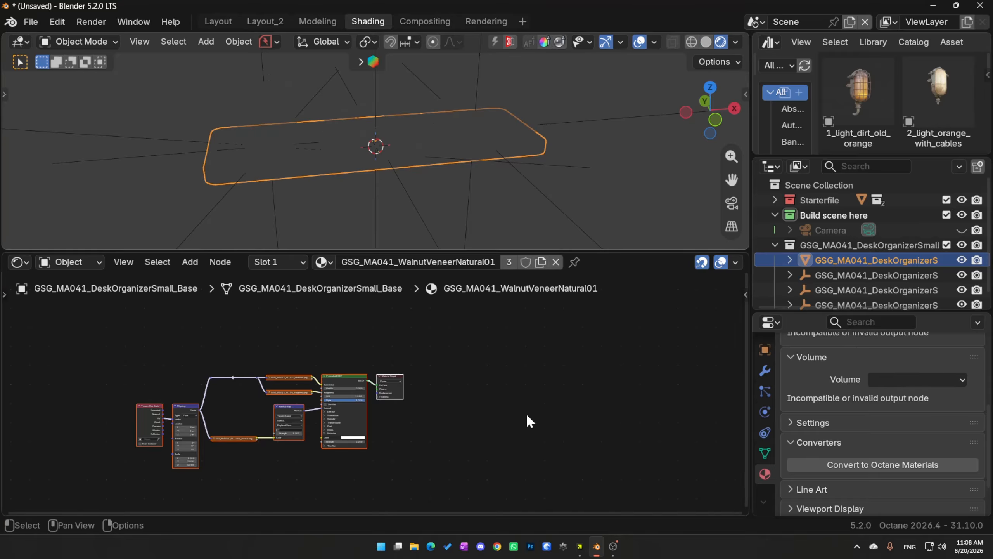
middle_click_drag(414, 169, 367, 203)
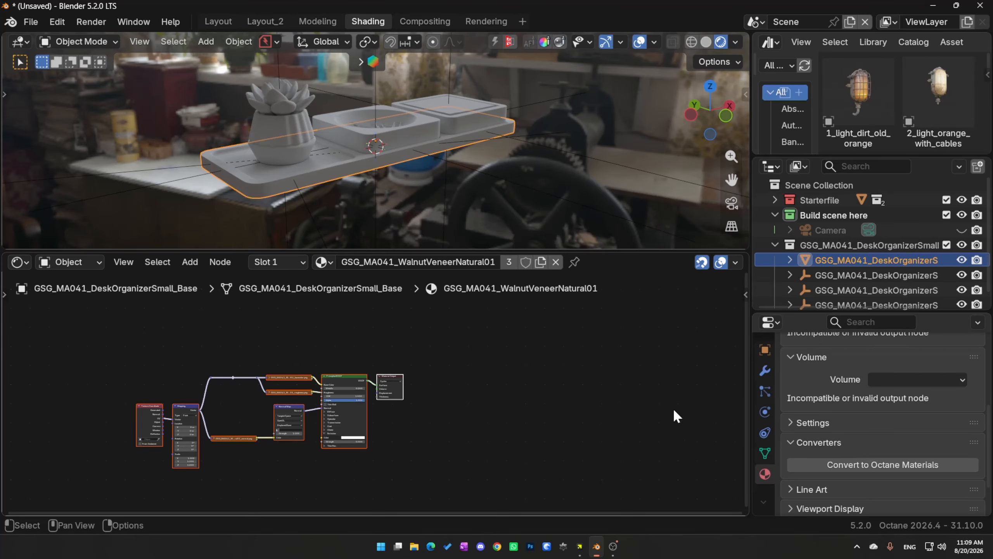
Show the Cycles2Octane Cross Converter options in the node editor and review its Convert to Octane and Node Tools sections
key("n")
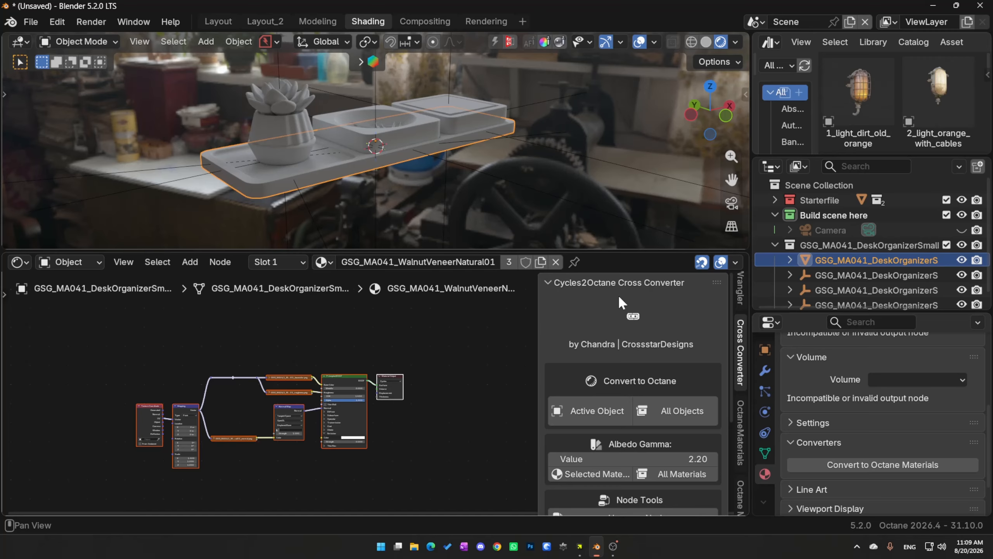
scroll(632, 352, "down", 6)
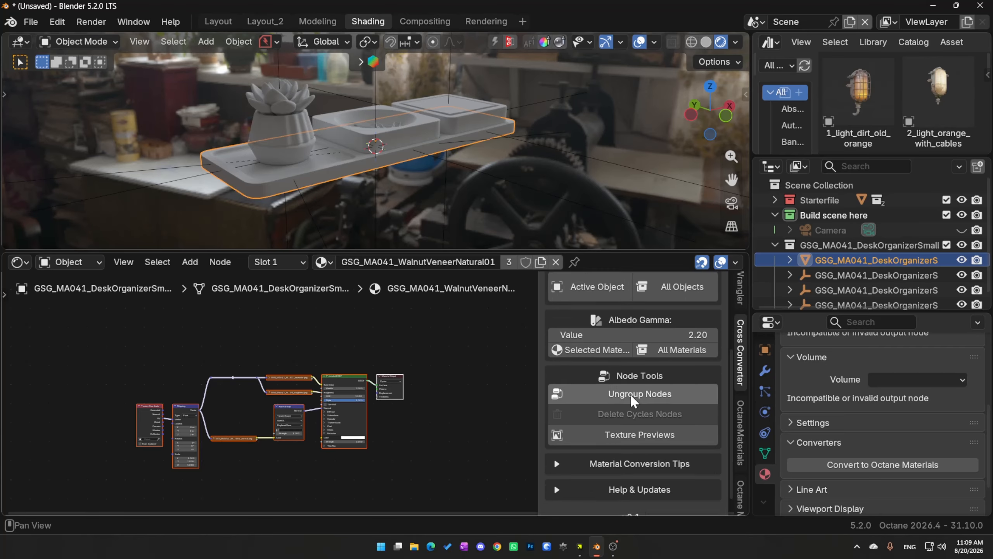
scroll(630, 393, "up", 3)
scroll(632, 394, "down", 2)
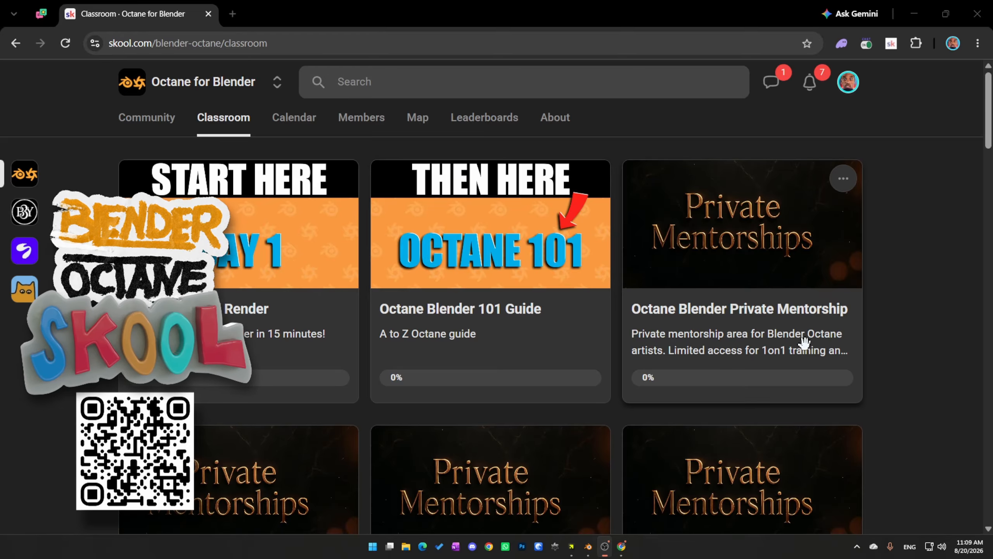
Switch to Chrome, browse the Octane for Blender classroom on Skool and open the Cycles2Octane material converter entry
scroll(664, 343, "down", 5)
scroll(664, 344, "down", 20)
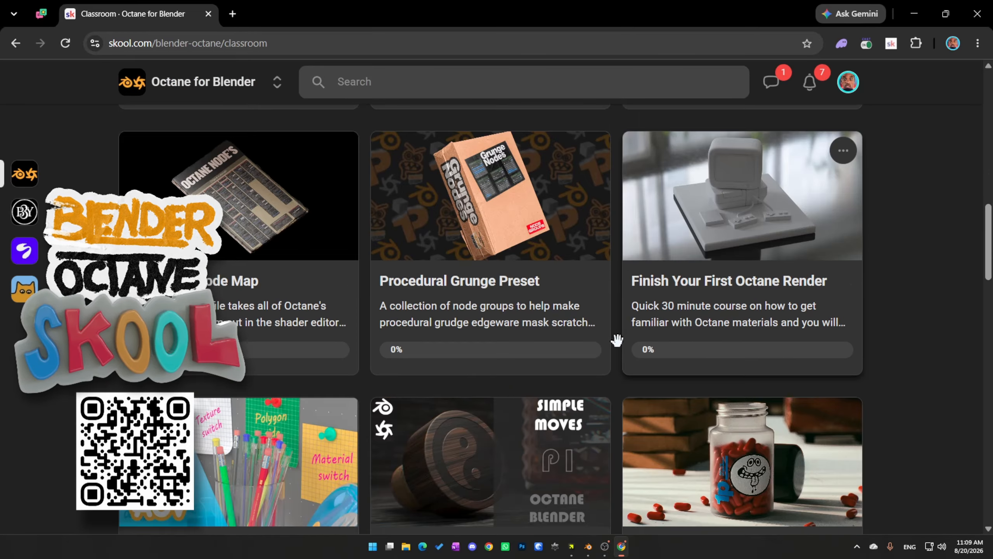
scroll(605, 344, "down", 10)
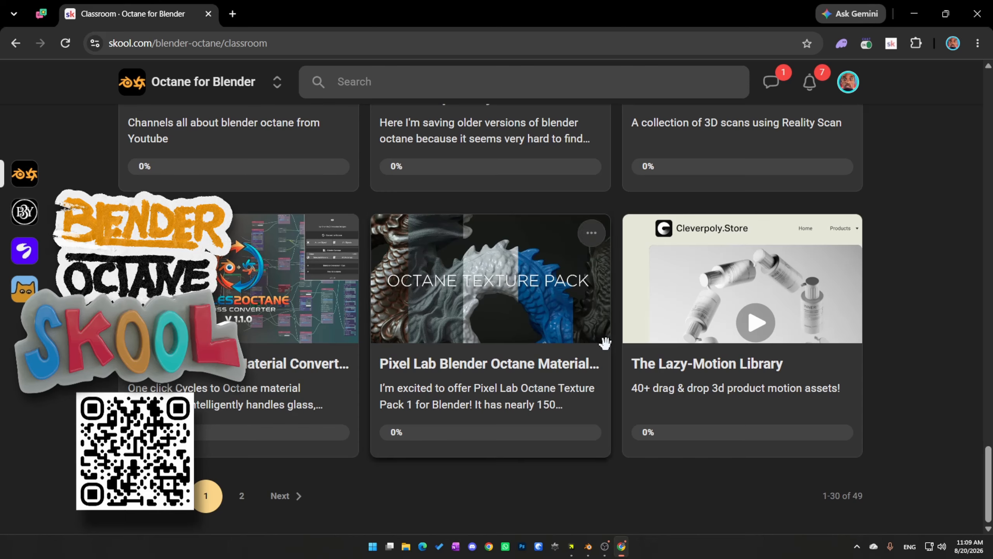
left_click(284, 322)
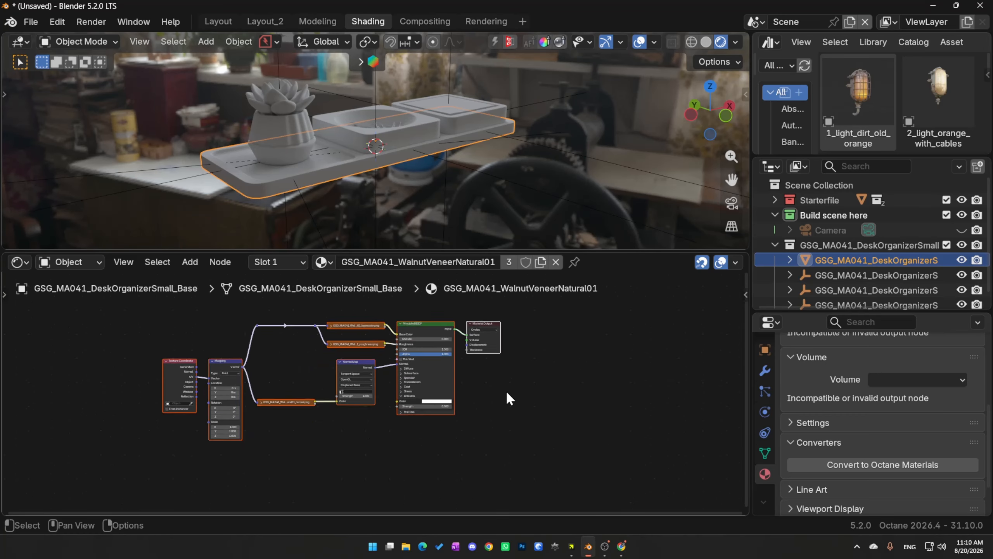
Return to Blender and convert the organizer base's walnut veneer material to Octane with Cycles2Octane's Active Object command
scroll(507, 400, "up", 2)
middle_click_drag(492, 398, 488, 419)
key("q")
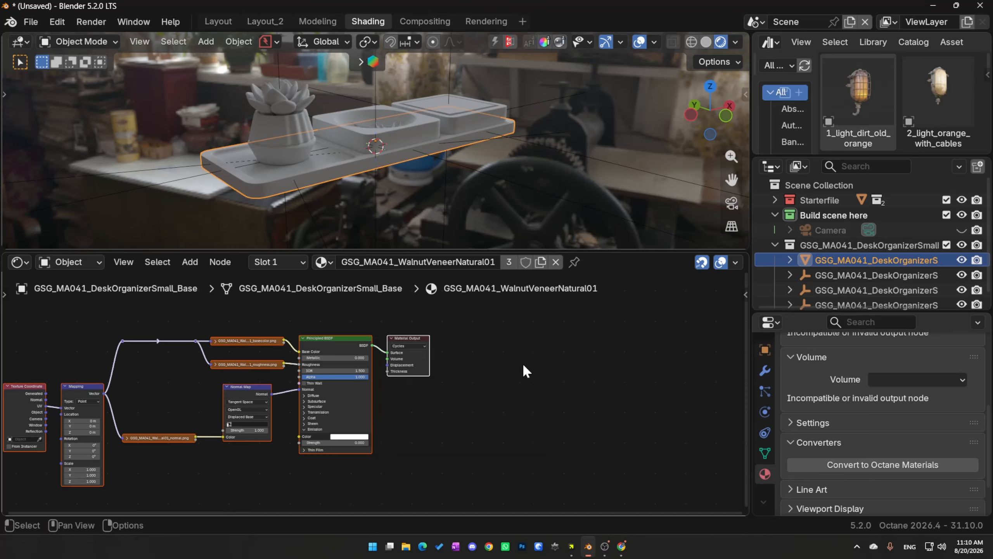
key("q")
left_click(545, 387)
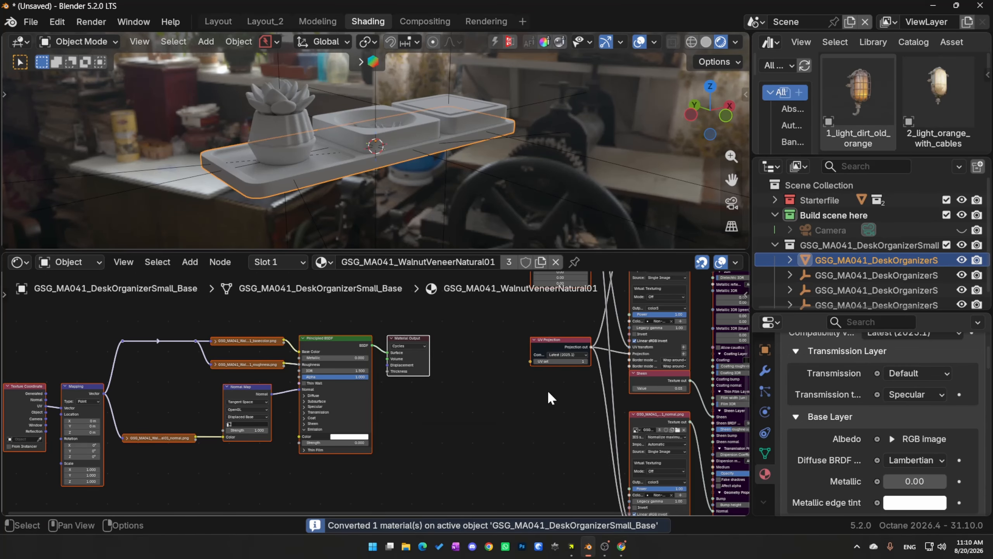
middle_click_drag(411, 157, 337, 146)
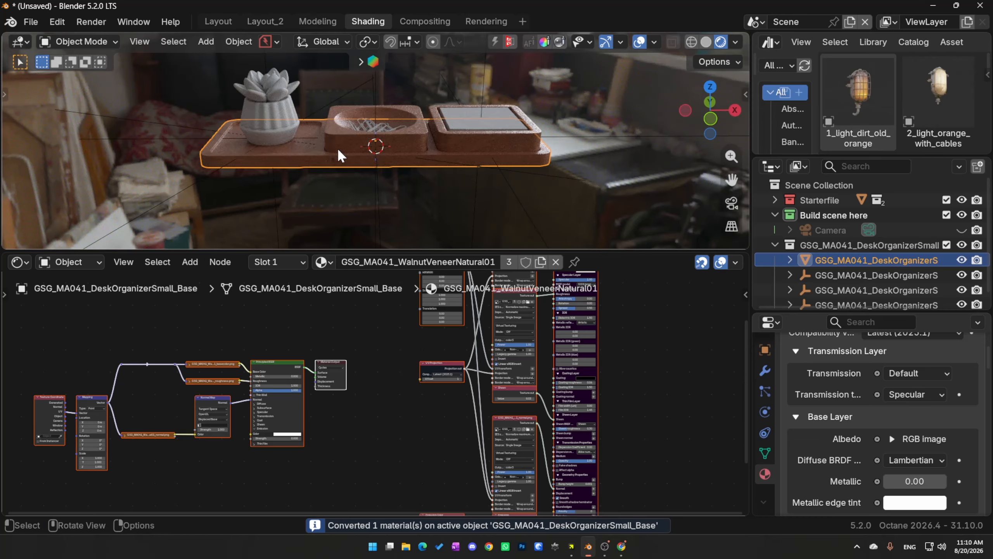
Delete the Emission Color and Emission nodes from the converted walnut veneer material
scroll(351, 371, "down", 4)
scroll(345, 379, "up", 5)
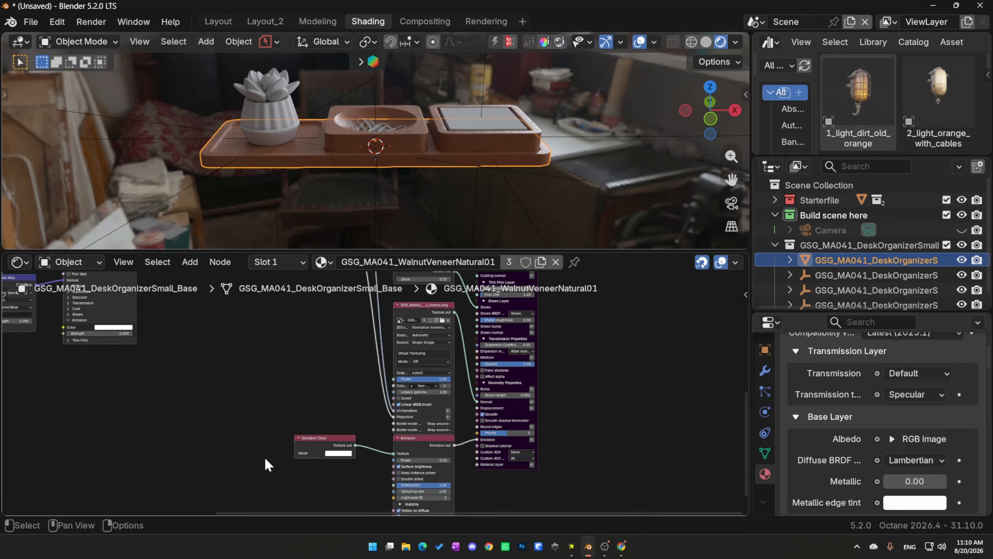
left_click_drag(264, 457, 421, 454)
key("x")
Select all the remaining Octane nodes of the walnut veneer material and arrange them automatically
scroll(338, 421, "down", 2)
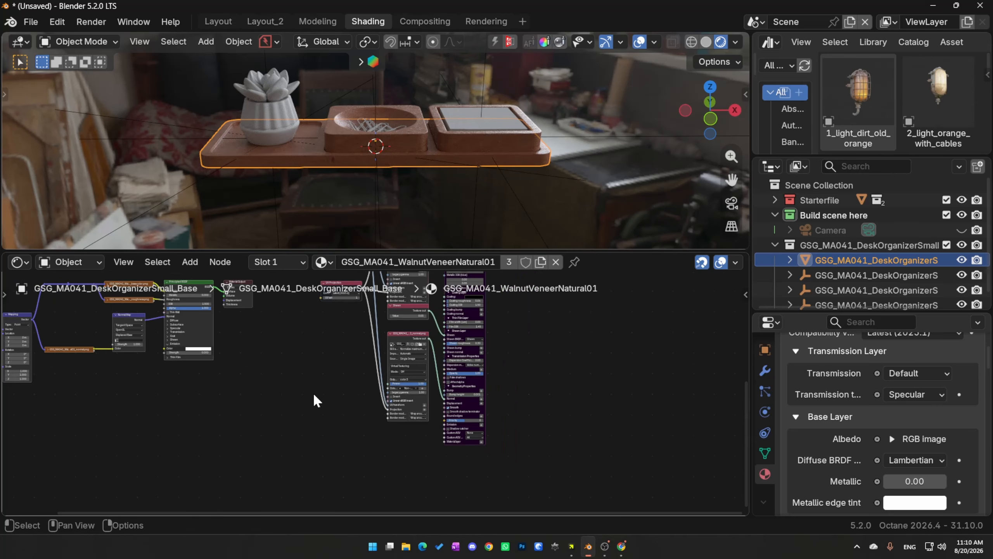
scroll(313, 392, "down", 2)
left_click_drag(478, 477, 329, 286)
key("q")
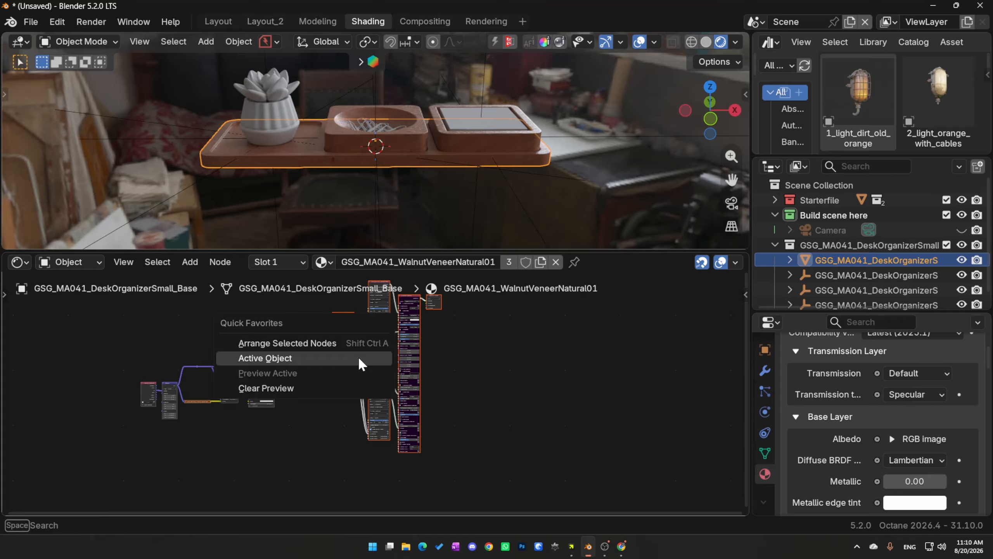
left_click(320, 344)
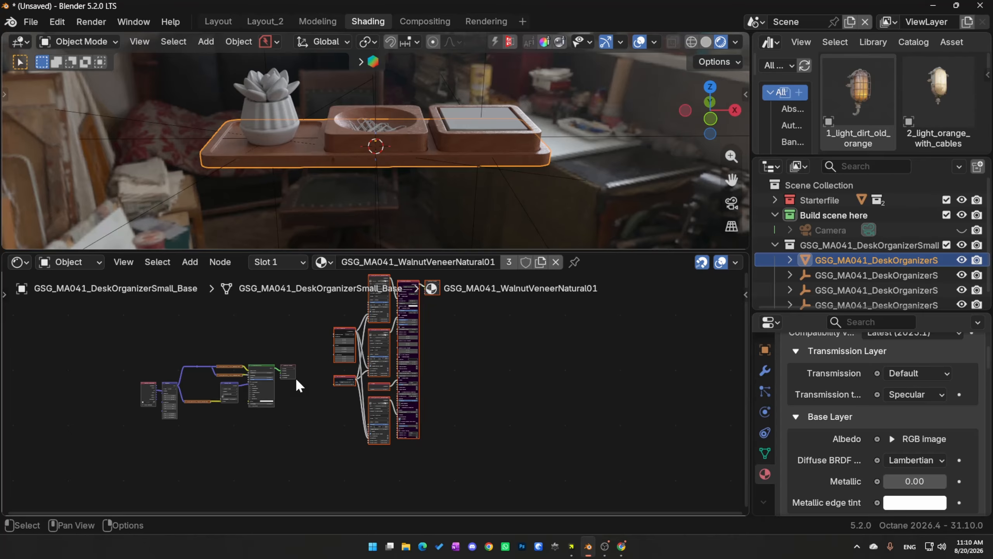
Delete the original Cycles nodes from the walnut veneer material and inspect the remaining Octane node tree
left_click_drag(111, 351, 300, 436)
key("x")
middle_click_drag(273, 331, 245, 382)
scroll(250, 382, "up", 10)
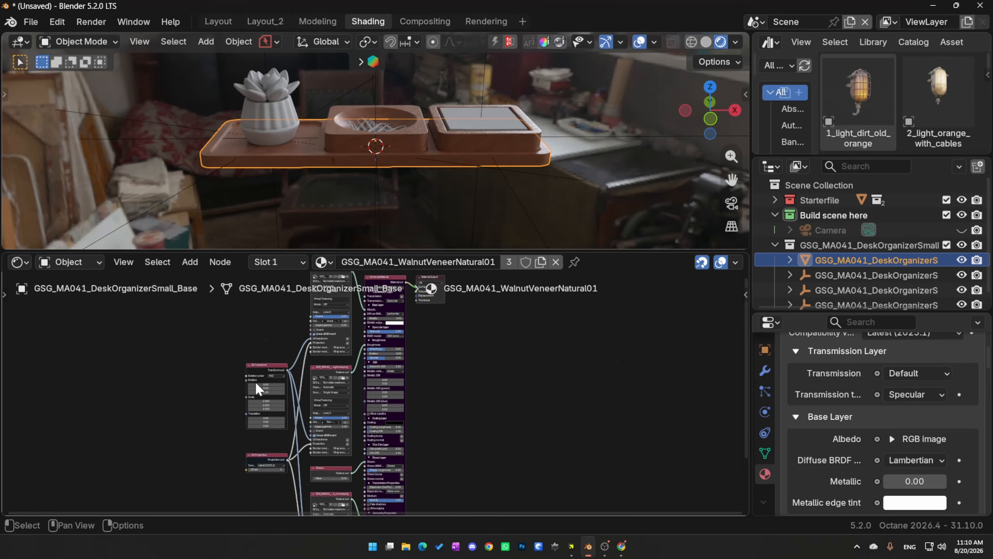
middle_click_drag(458, 417, 478, 419)
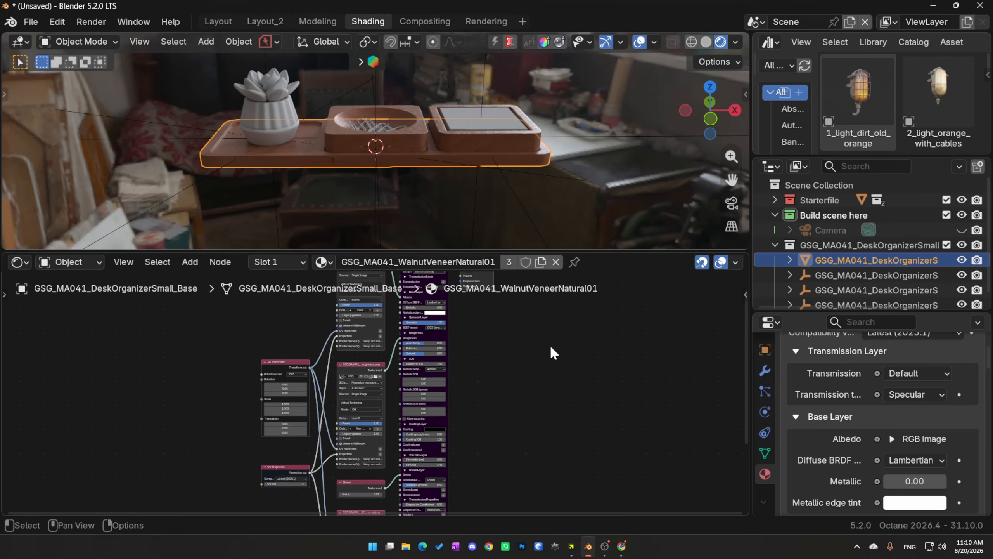
middle_click_drag(491, 383, 508, 392)
Select the sticky notes stack and convert its GSG_MA041_PaperTopSecret material to Octane with Cycles2Octane
middle_click_drag(376, 146, 405, 188)
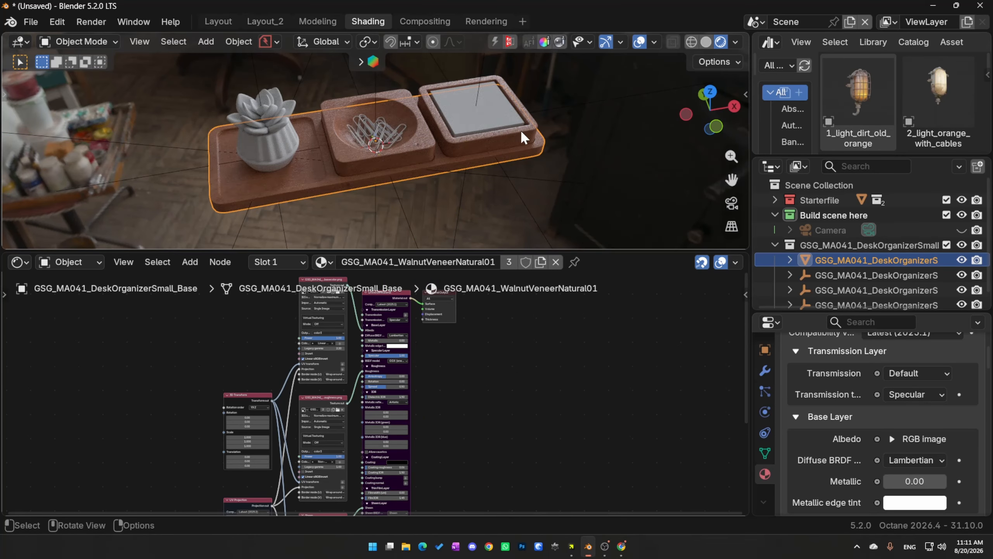
middle_click_drag(394, 185, 411, 177)
left_click(469, 138)
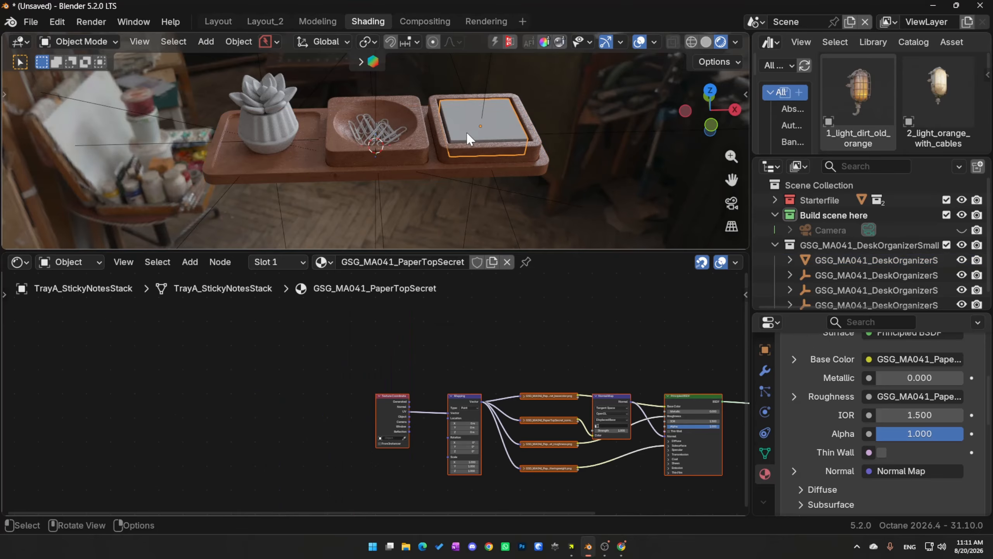
middle_click_drag(602, 360, 366, 360)
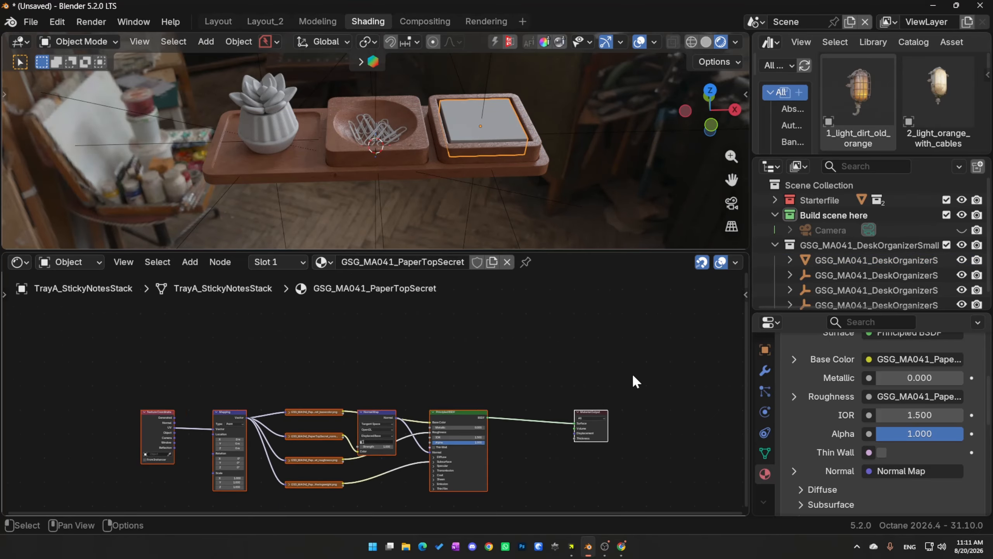
middle_click_drag(631, 372, 581, 358)
key("n")
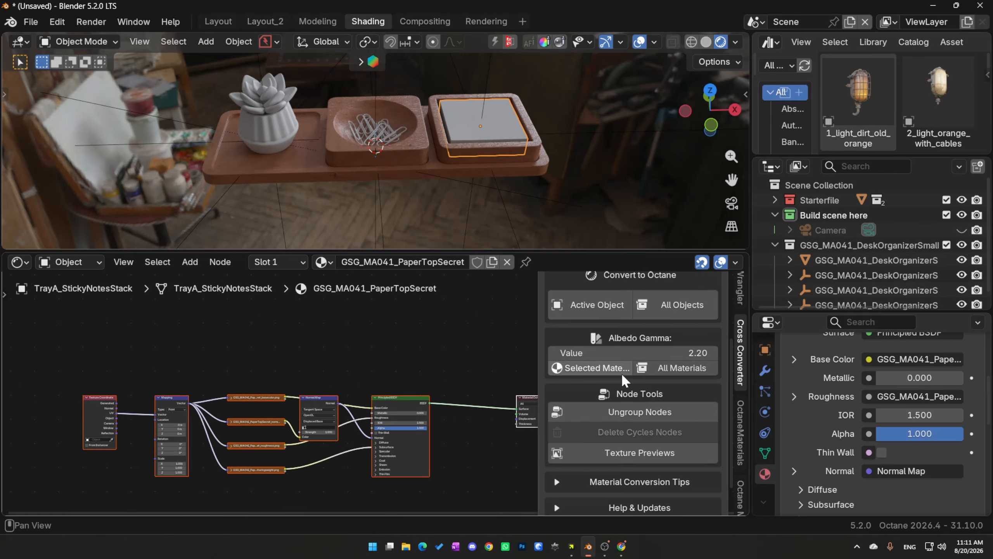
scroll(579, 377, "up", 3)
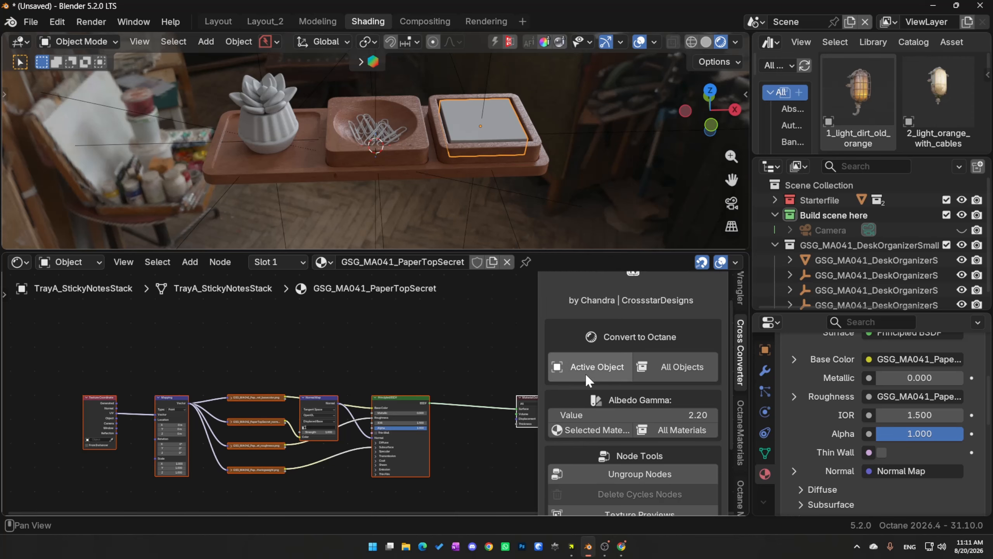
left_click(668, 370)
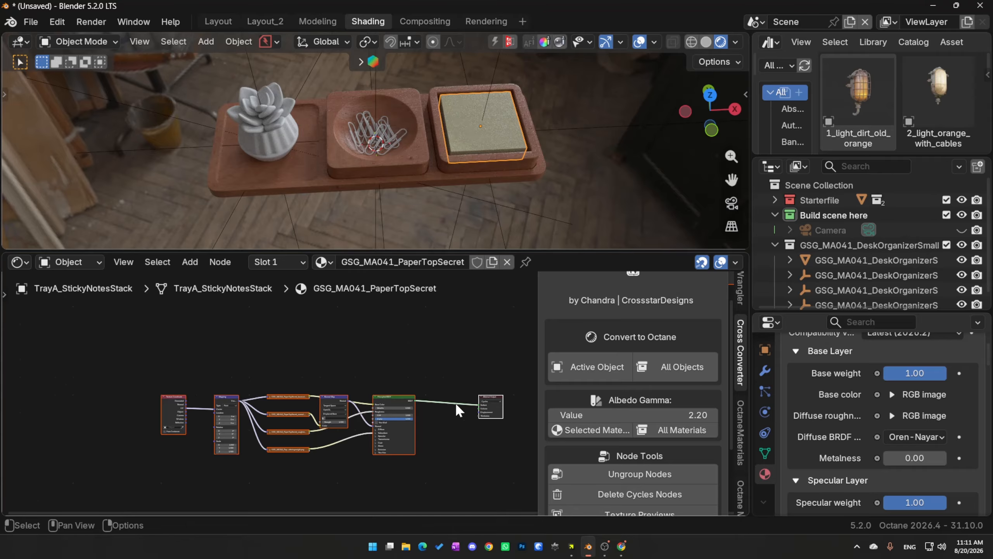
Delete the original Cycles nodes from the sticky notes' paper material
scroll(427, 393, "down", 3)
left_click_drag(174, 324, 410, 400)
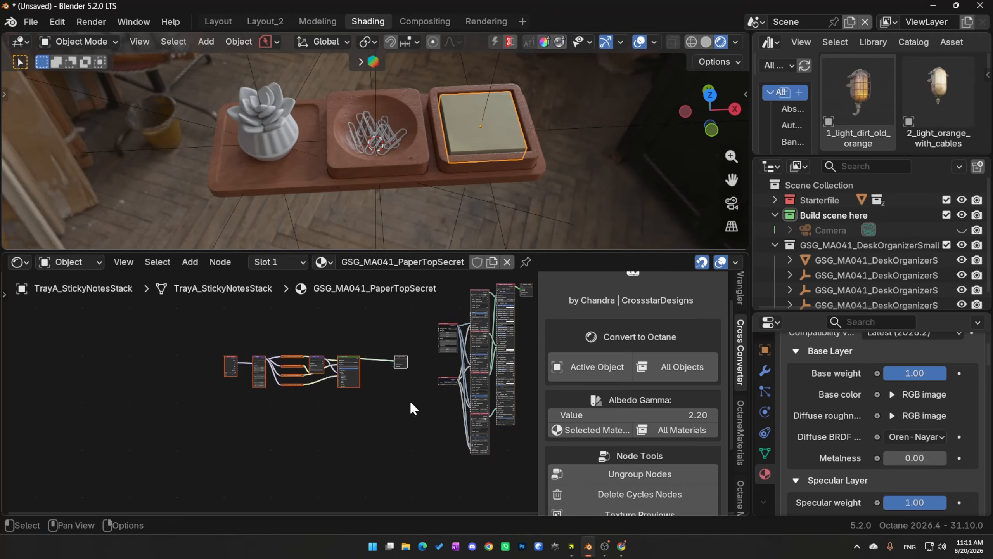
key("x")
Select the paperclips in the round tray and convert their iron material to Octane as the active object
left_click(413, 132)
left_click(391, 149)
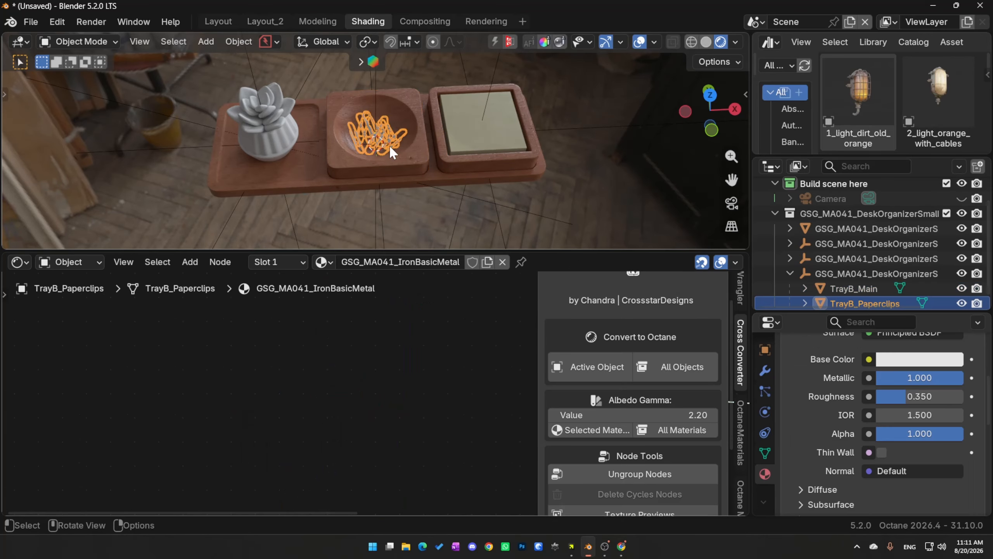
left_click(590, 366)
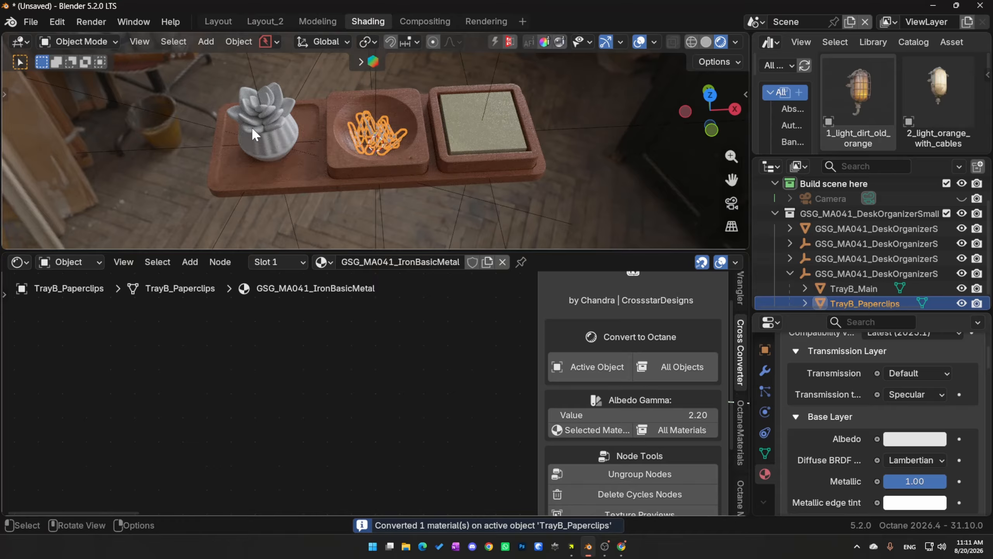
Select the succulent's ceramic pot and convert its GSG_MA041_CeramicNaturalSpeckle01 material to Octane as the active object
left_click(270, 136)
left_click(594, 364)
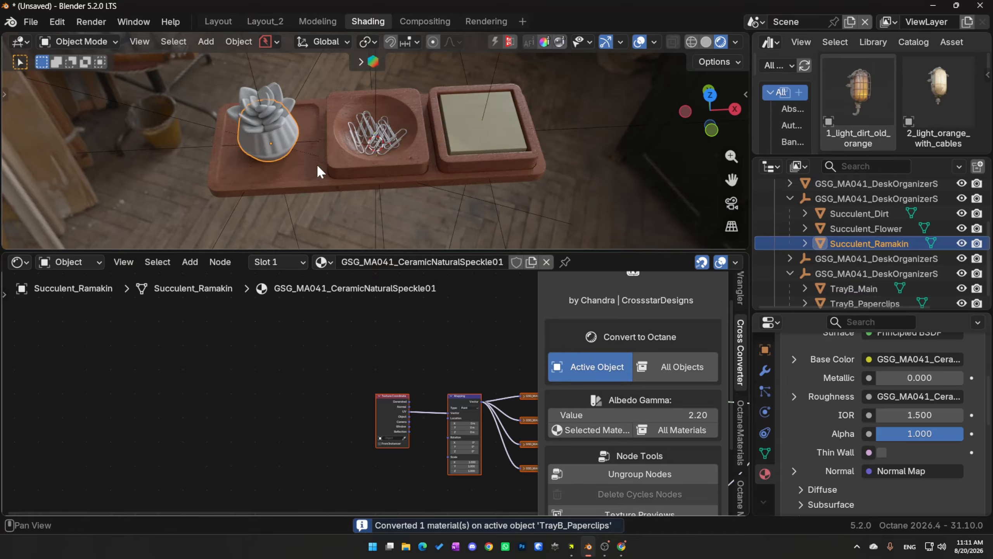
scroll(683, 444, "down", 6)
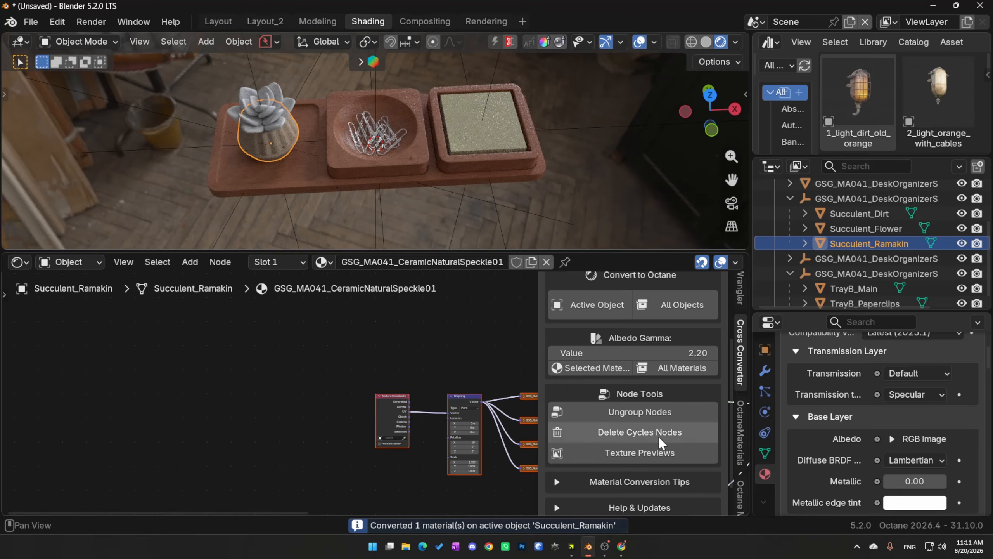
scroll(630, 451, "up", 8)
Convert the succulent flower's plastic material to Octane and delete its original Cycles nodes
left_click(272, 109)
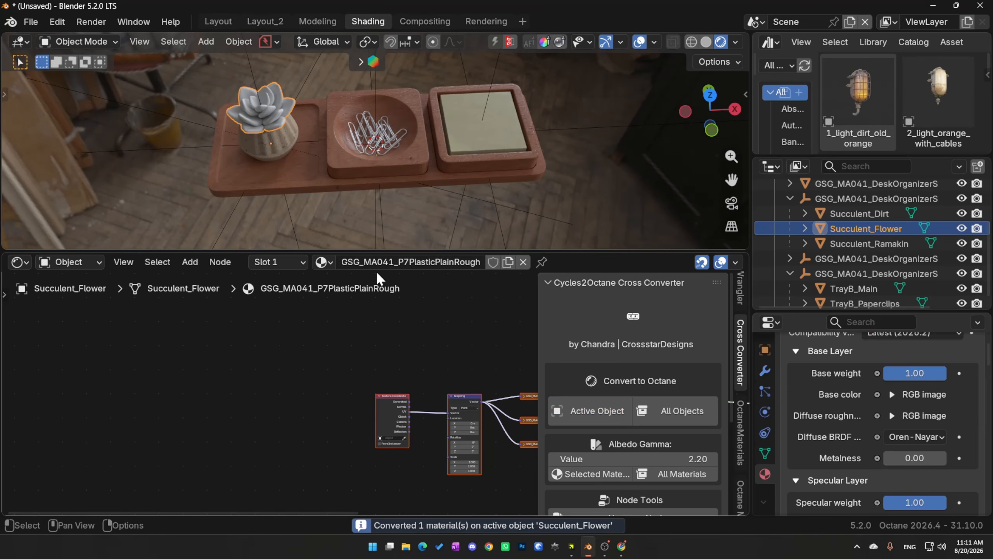
middle_click_drag(361, 333, 84, 303)
scroll(84, 304, "down", 5)
left_click(426, 405)
left_click_drag(413, 435, 83, 318)
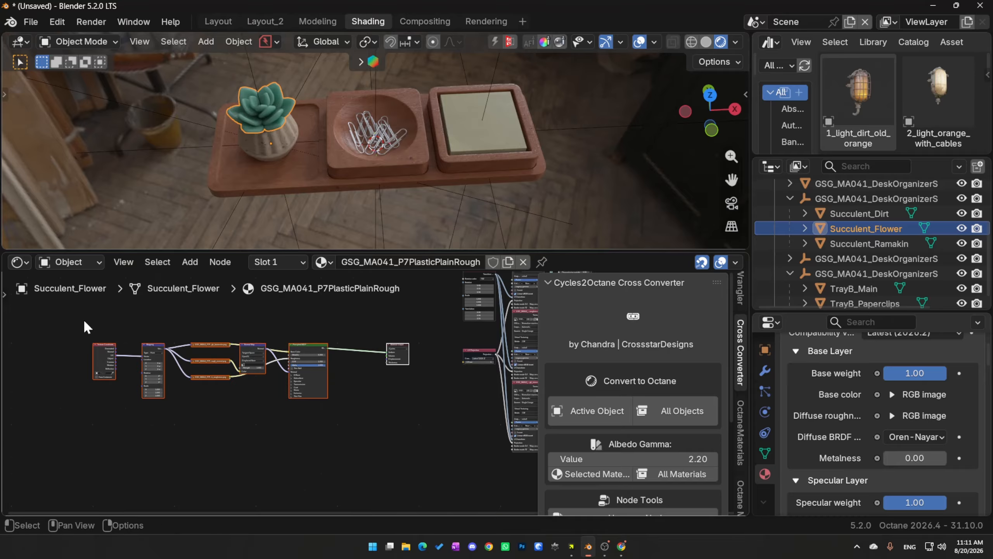
key("x")
Reselect the paperclips and delete the original Principled BSDF and Cycles output nodes from their iron material
middle_click_drag(340, 233, 402, 185)
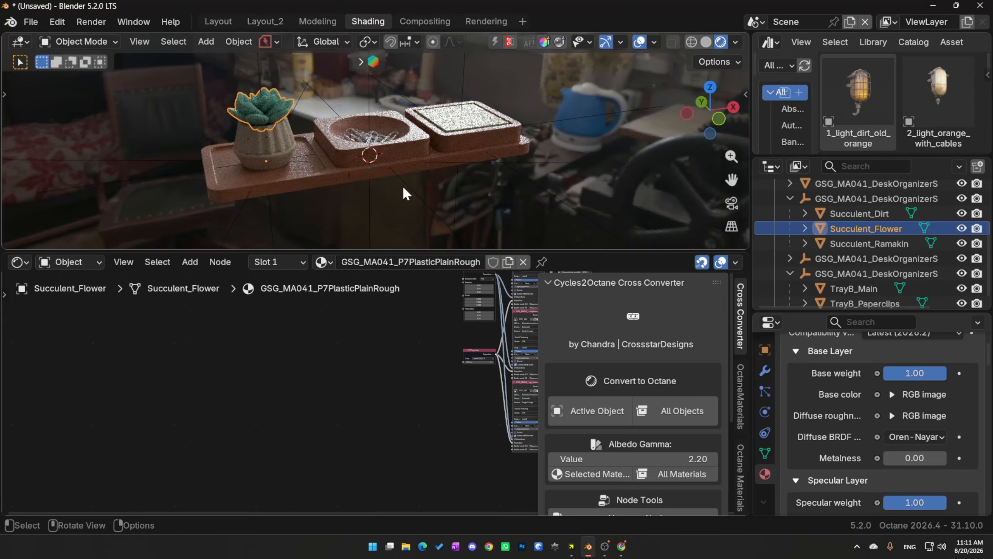
left_click(287, 164)
scroll(360, 180, "up", 8)
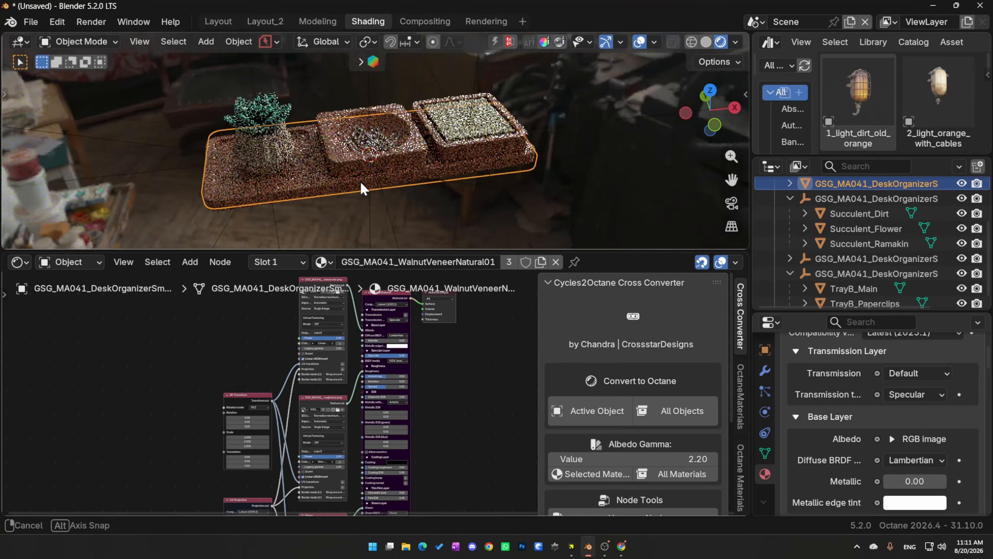
left_click(375, 155)
scroll(333, 384, "down", 8)
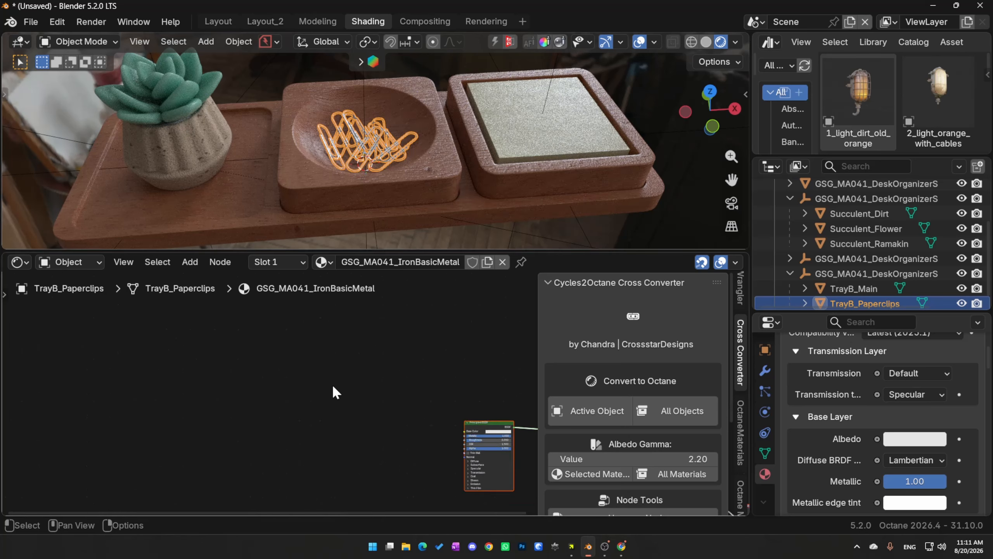
scroll(374, 399, "up", 8)
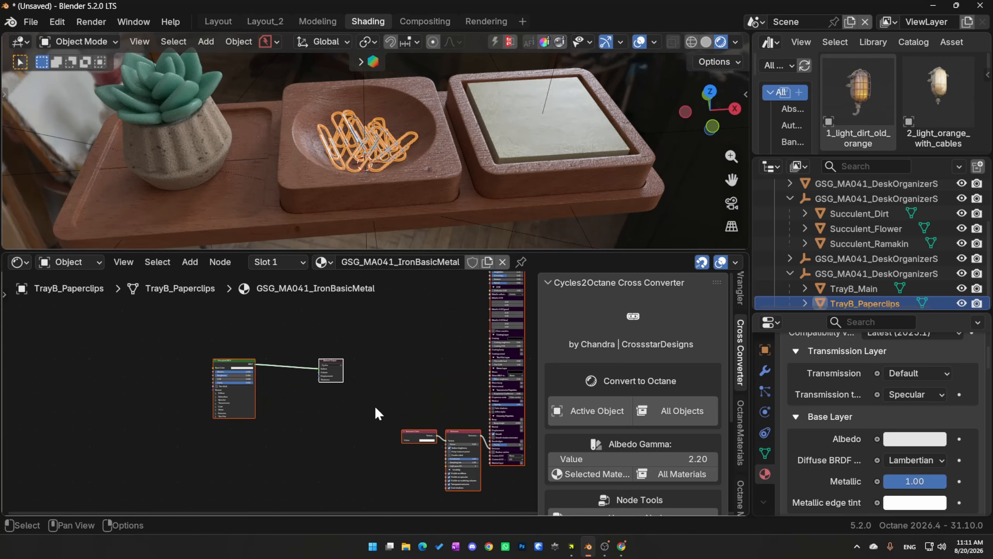
left_click_drag(393, 421, 235, 338)
key("x")
Maximize the node editor and delete the Emission Color and Emission nodes from the paperclips' iron material
middle_click_drag(315, 329, 137, 345)
scroll(180, 368, "down", 2)
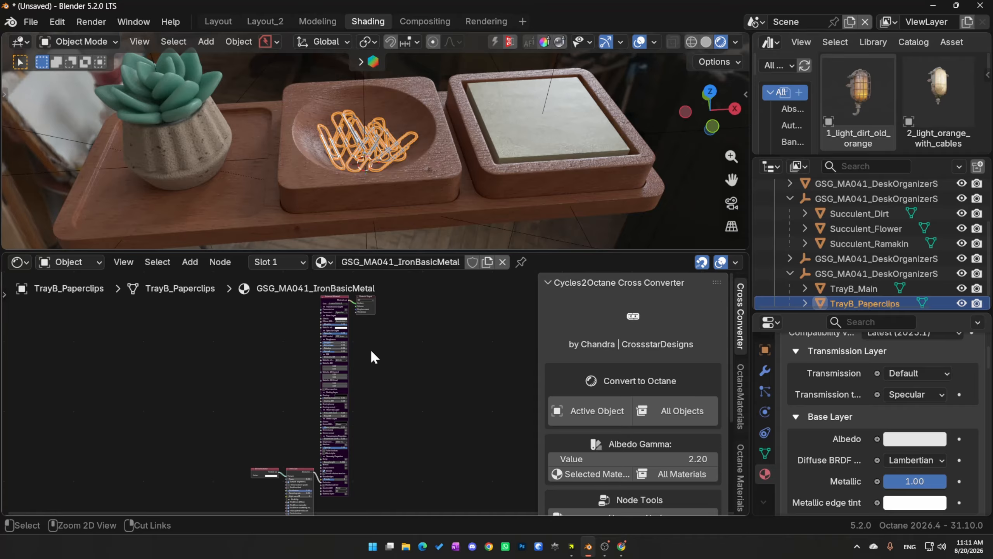
key("ctrl+space")
scroll(379, 352, "up", 3)
middle_click_drag(477, 344, 477, 234)
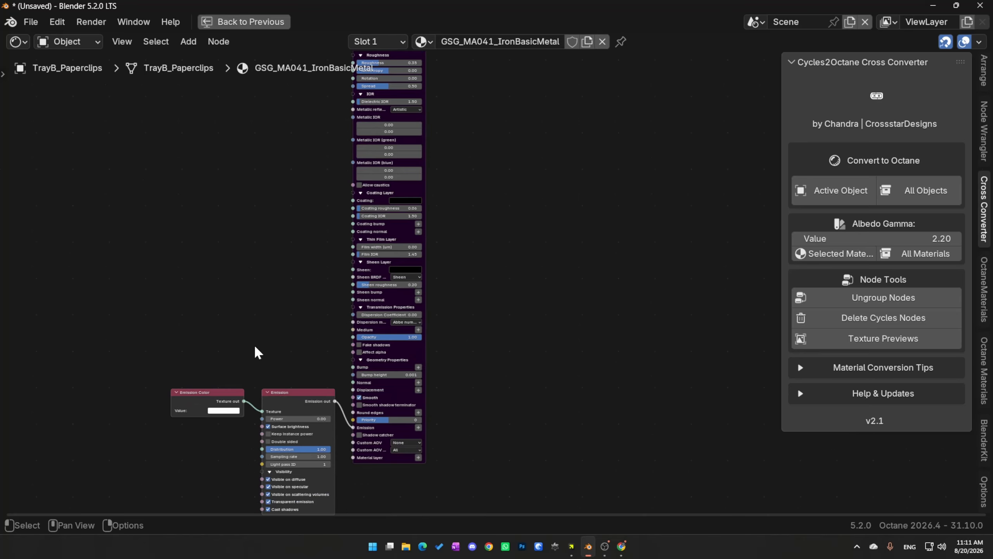
key("x")
middle_click_drag(439, 304, 413, 430)
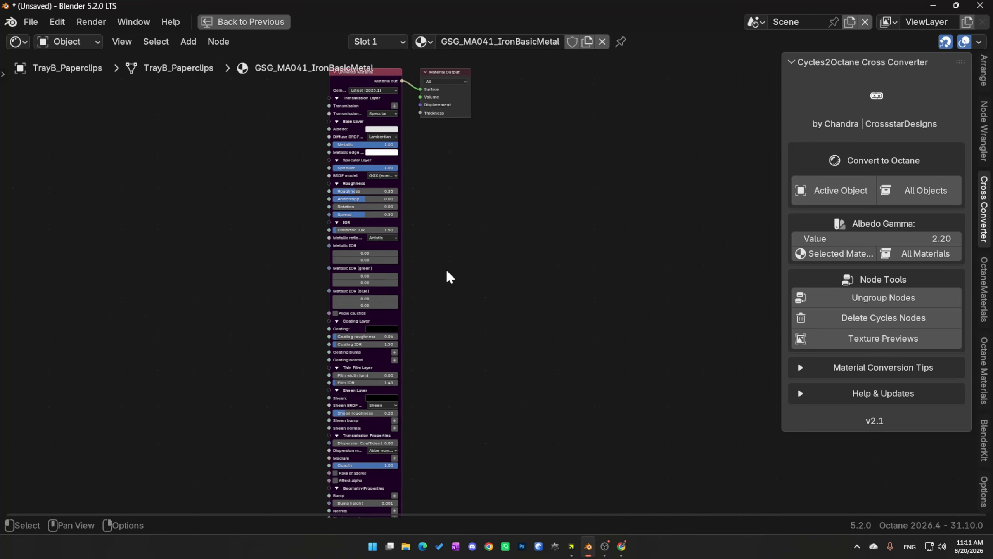
Inspect the paperclips' Octane Universal Material, restore the full workspace layout, and frame all of the material's nodes
middle_click_drag(443, 249, 438, 307)
scroll(441, 307, "up", 4)
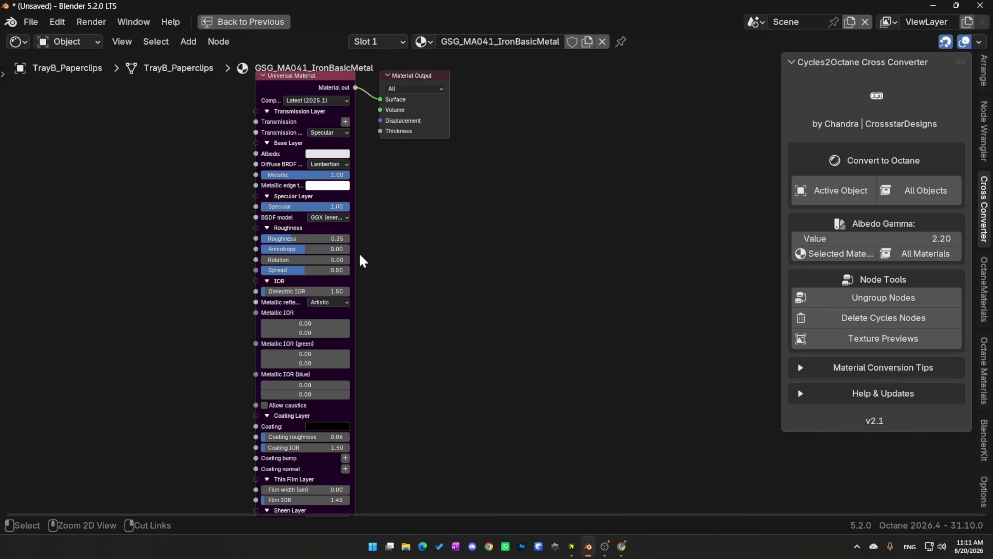
key("ctrl+space")
key("Home")
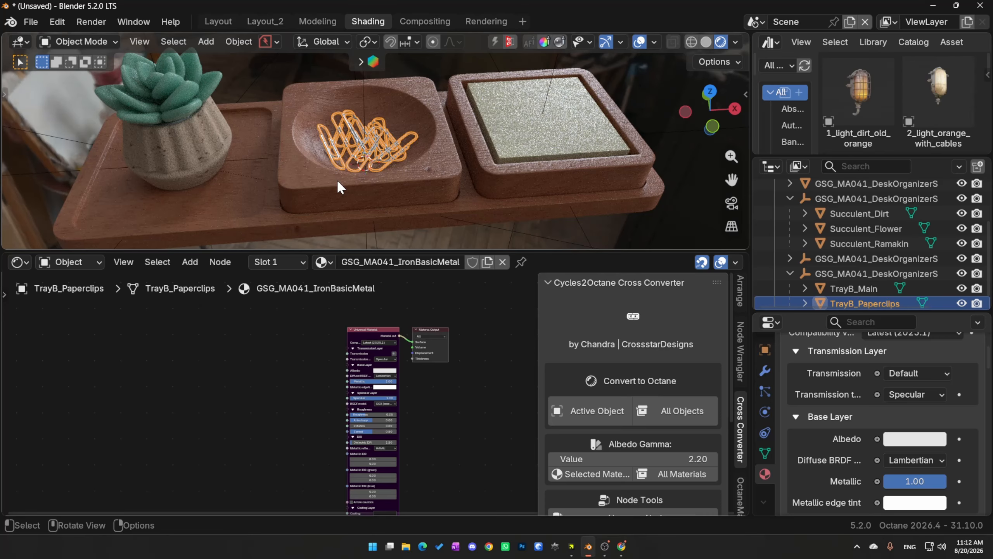
Select the succulent flower and arrange all nodes of its GSG_MA041_P7PlasticPlainRough material
left_click(139, 97)
middle_click_drag(321, 434, 251, 420)
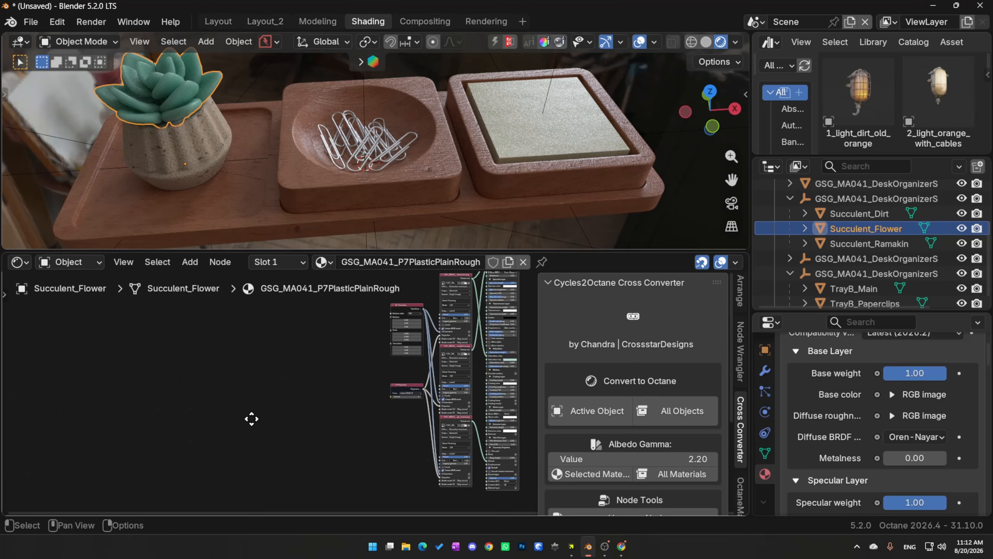
middle_click_drag(332, 376, 250, 400)
key("a")
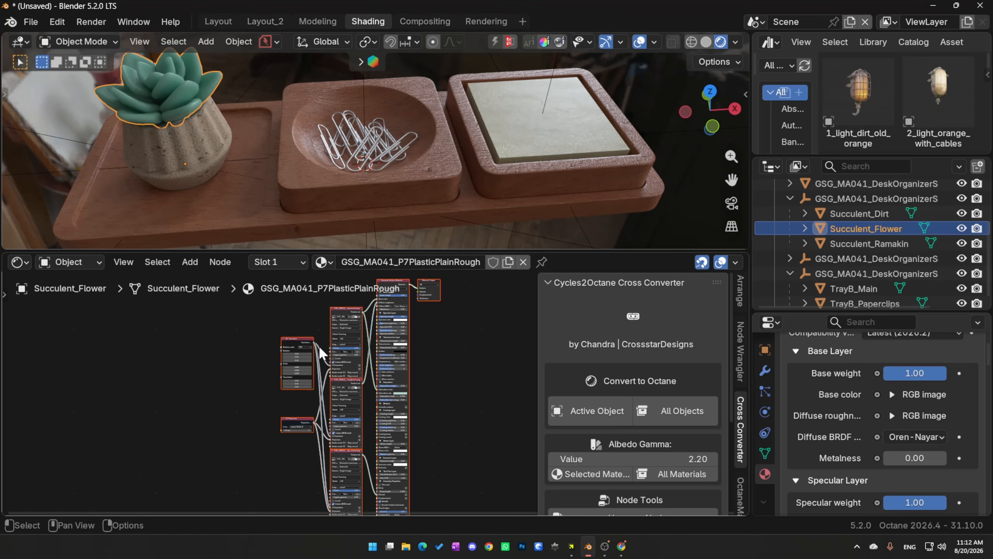
key("q")
left_click(250, 365)
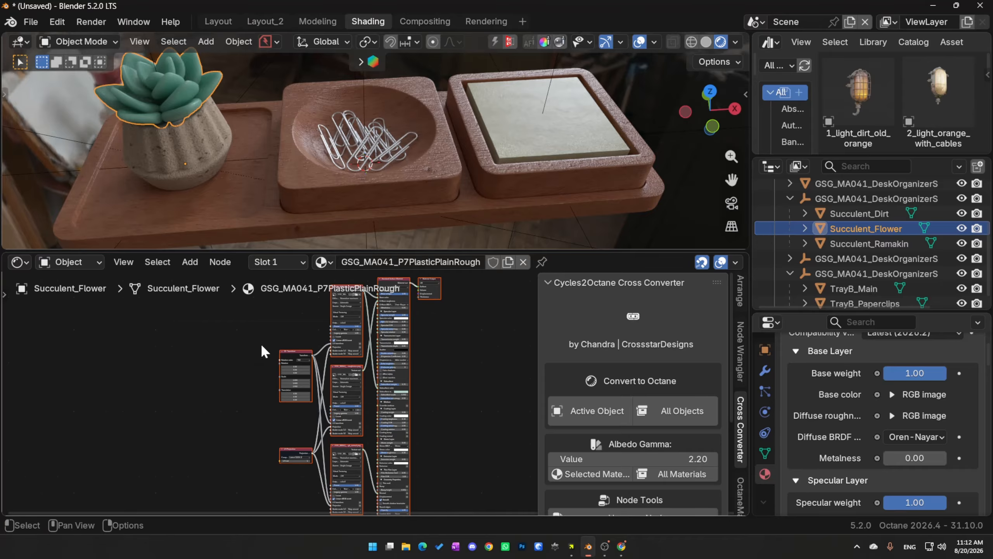
middle_click_drag(233, 376, 190, 334)
Select the succulent's ceramic pot and delete the original Cycles nodes from its GSG_MA041_CeramicNaturalSpeckle01 material
left_click(177, 143)
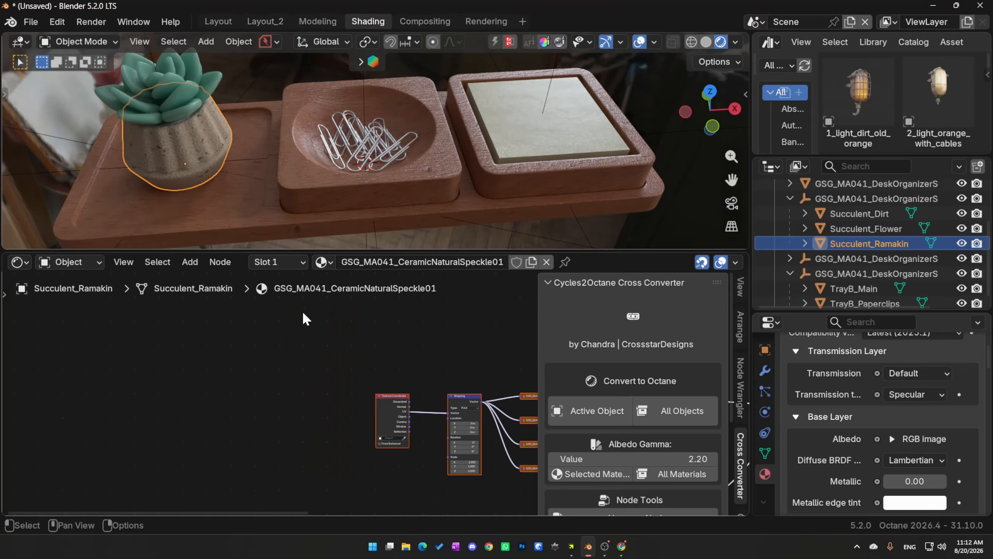
middle_click_drag(166, 365, 122, 369)
left_click_drag(101, 329, 494, 471)
middle_click_drag(401, 436, 249, 433)
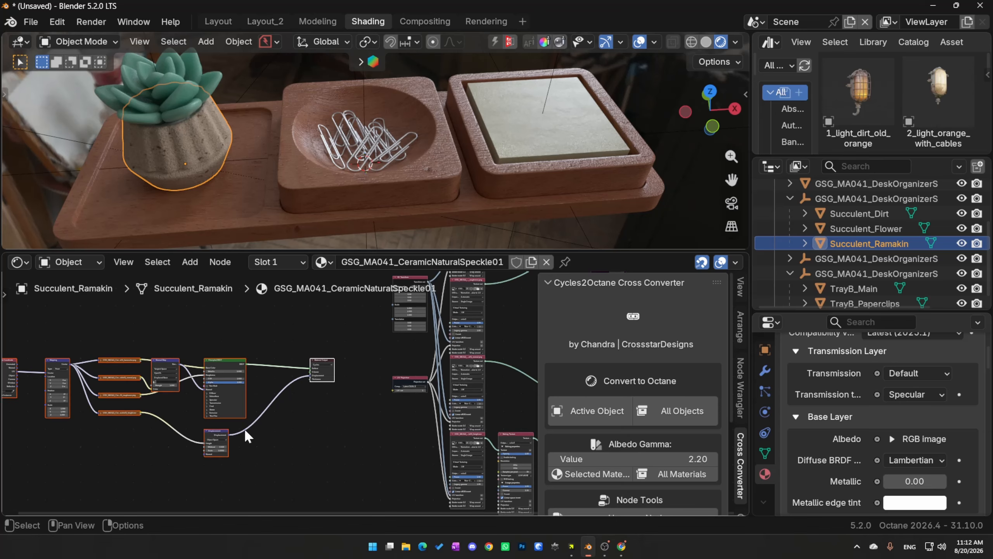
key("x")
Arrange the remaining Octane nodes of the pot's ceramic material
middle_click_drag(308, 392, 138, 438)
key("q")
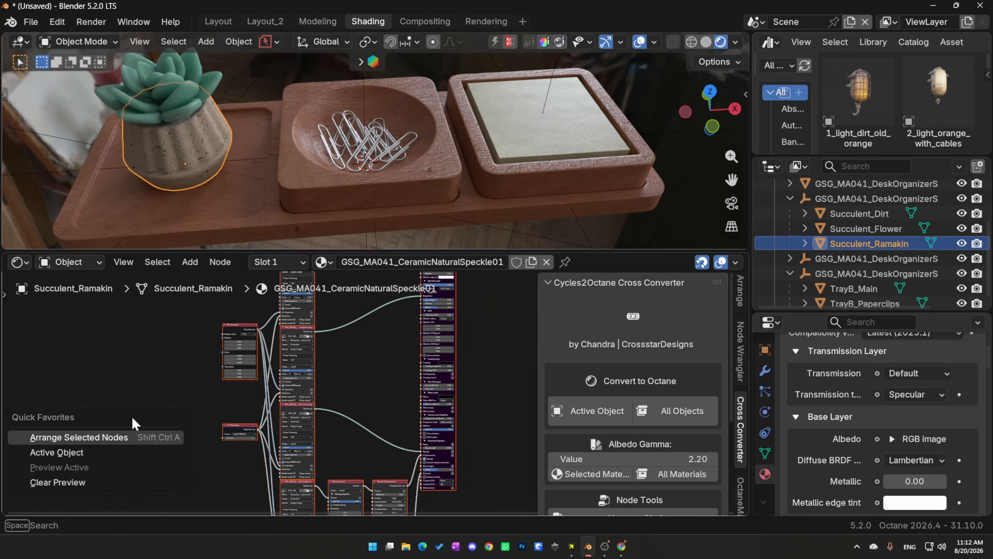
left_click(132, 434)
middle_click_drag(405, 444, 402, 347)
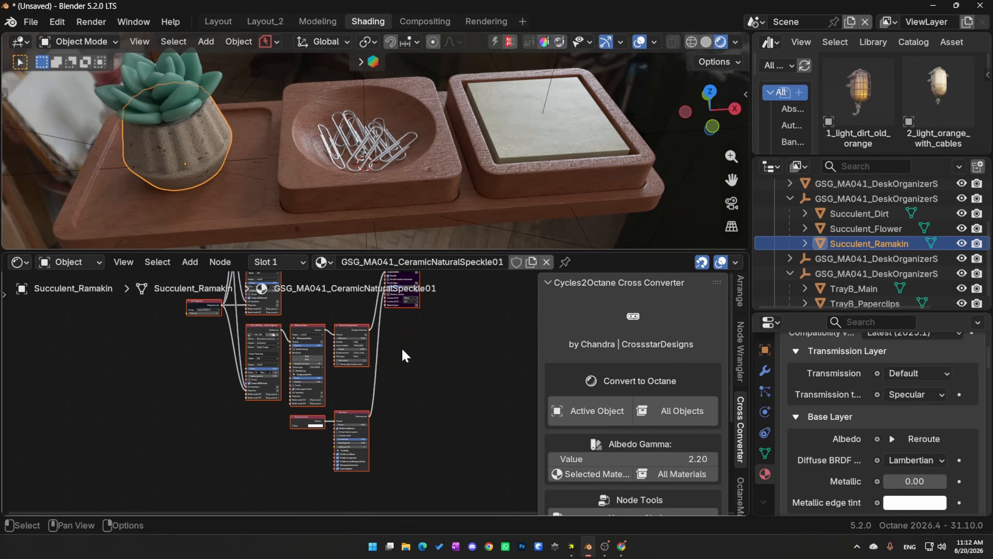
Delete the emission color and emission nodes from the pot's ceramic material
left_click_drag(408, 446, 279, 413)
key("x")
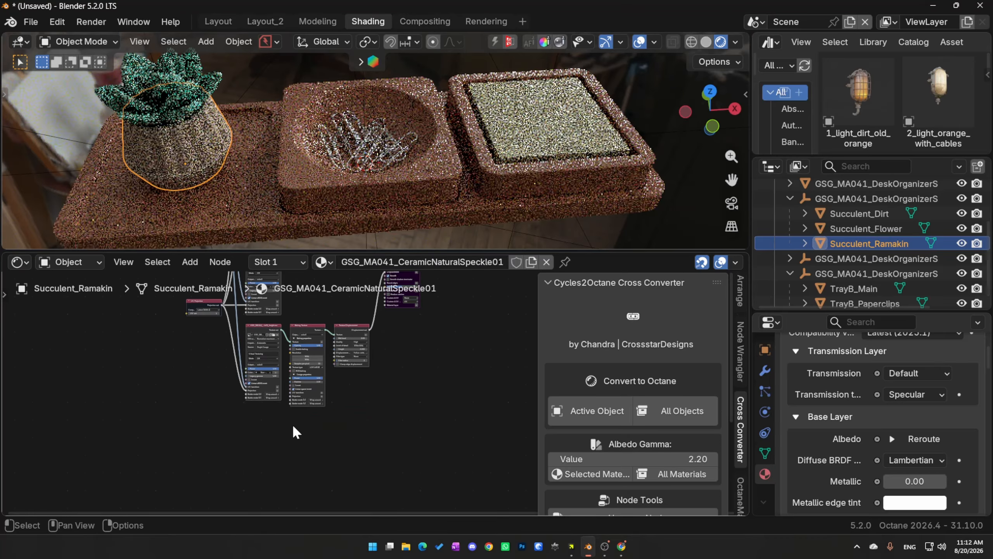
middle_click_drag(396, 350, 302, 513)
middle_click_drag(360, 282, 347, 416)
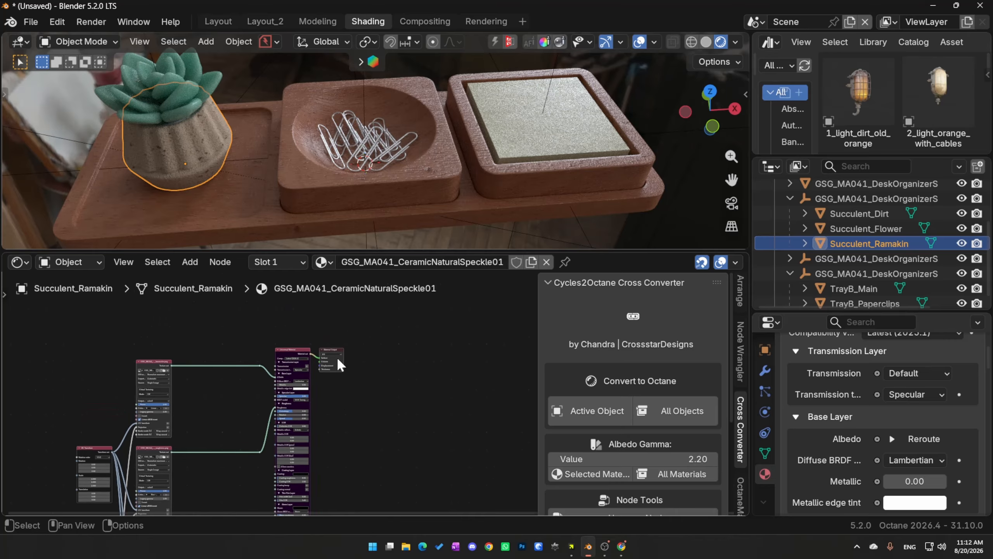
Select the paperclip tray and check the nodes of its GSG_MA041_WalnutVeneerNatural01 material
left_click(388, 145)
left_click(324, 191)
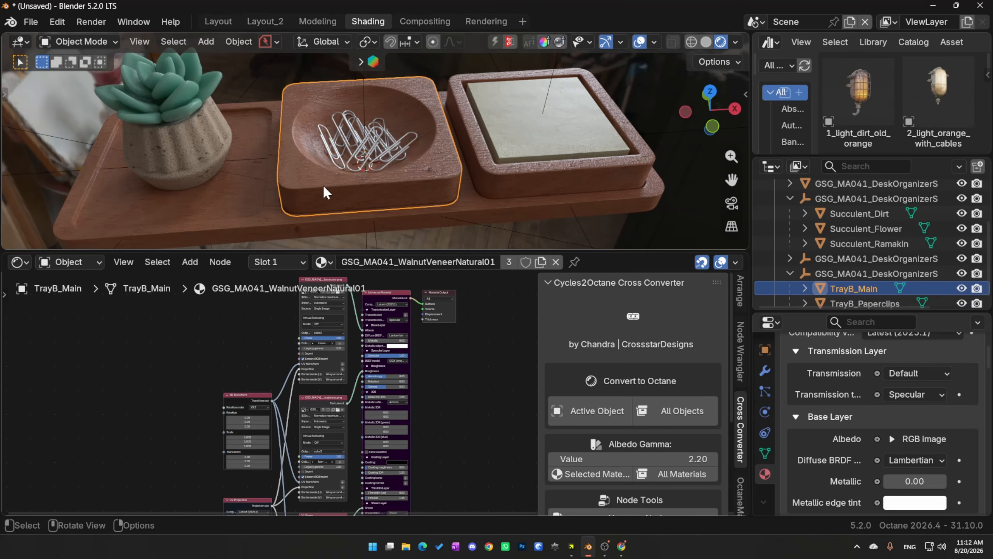
middle_click_drag(345, 314, 335, 280)
scroll(337, 314, "down", 4)
Select the sticky notes stack and arrange all nodes of its GSG_MA041_PaperTopSecret material
left_click(501, 155)
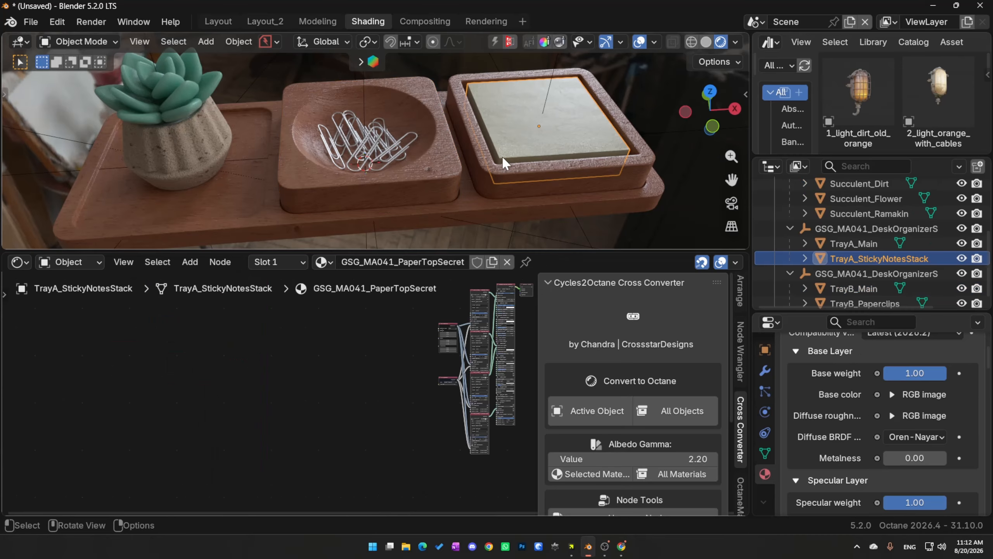
middle_click_drag(417, 365, 177, 447)
key("a")
key("q")
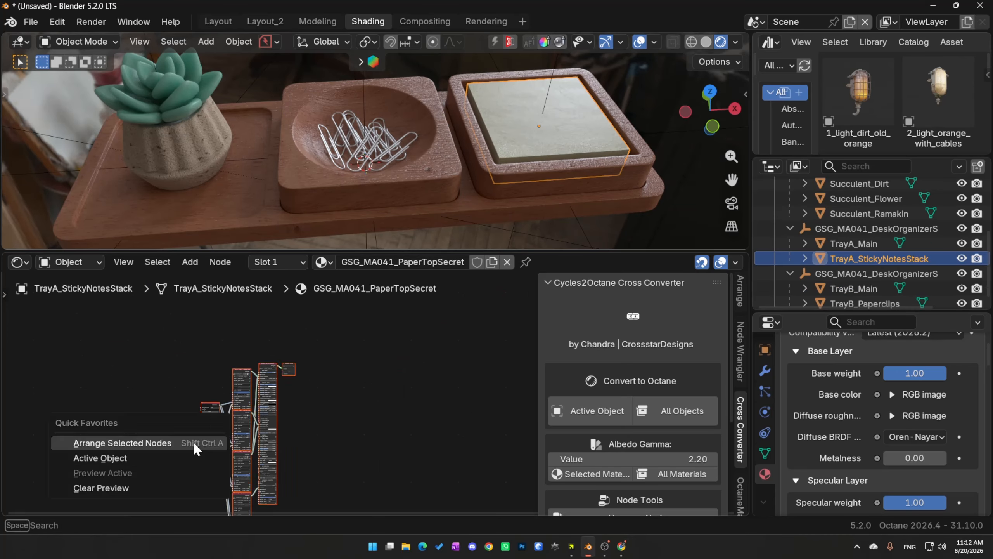
left_click(155, 456)
key("q")
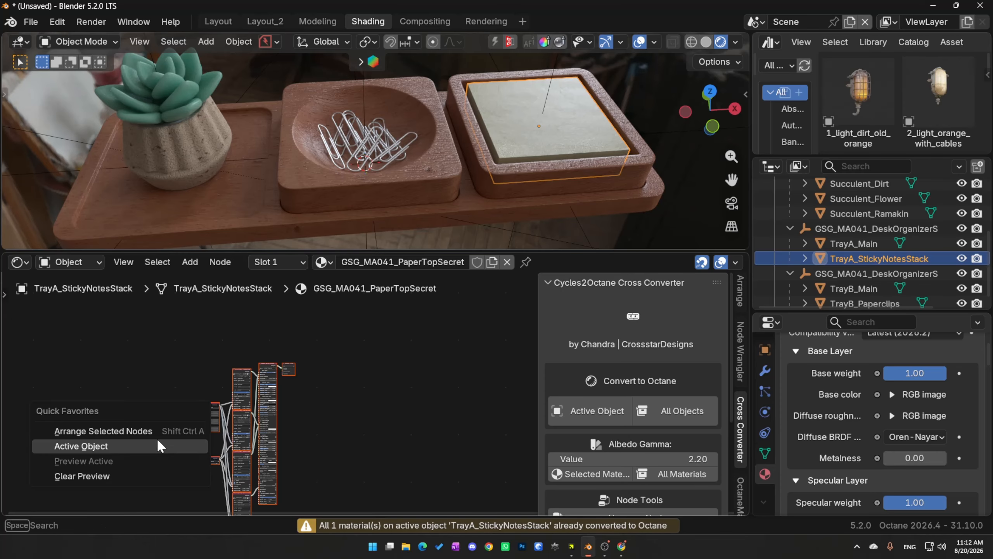
left_click(157, 431)
Select the sticky notes tray, enlarge the 3D viewport over the node editor, and view the desk organizer from a low angle
left_click(486, 170)
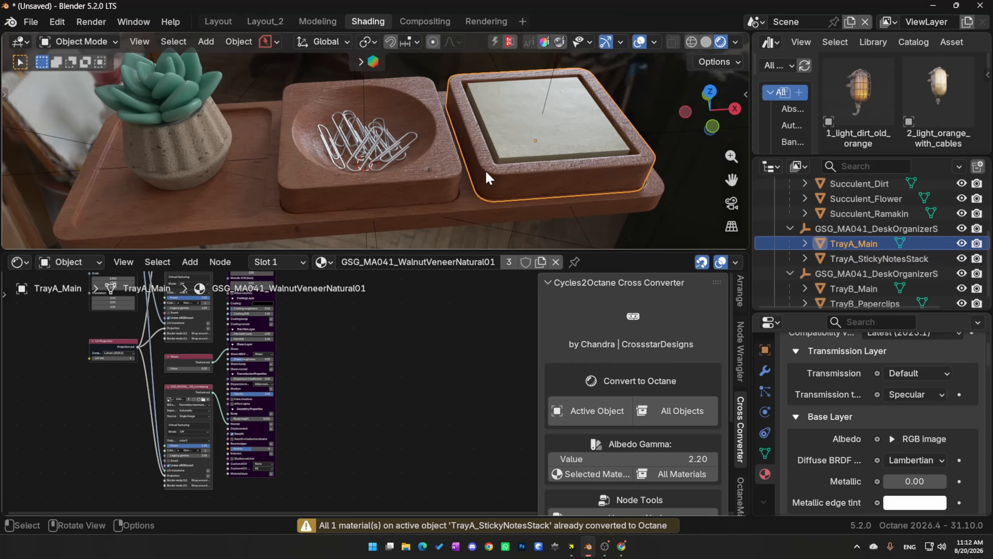
mouse_move(456, 193)
middle_mouse_down()
mouse_move(440, 188)
mouse_move(460, 208)
middle_mouse_up()
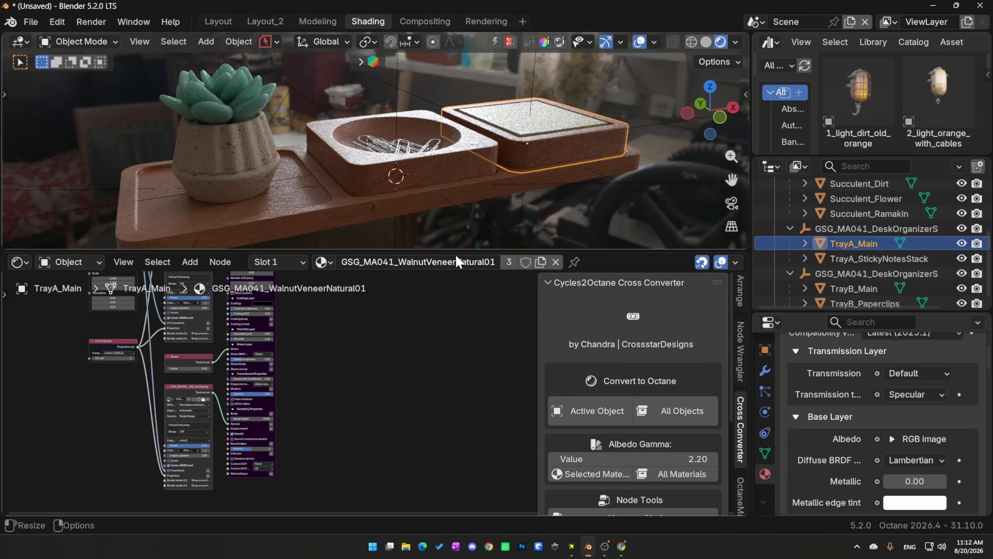
left_click_drag(455, 253, 430, 377)
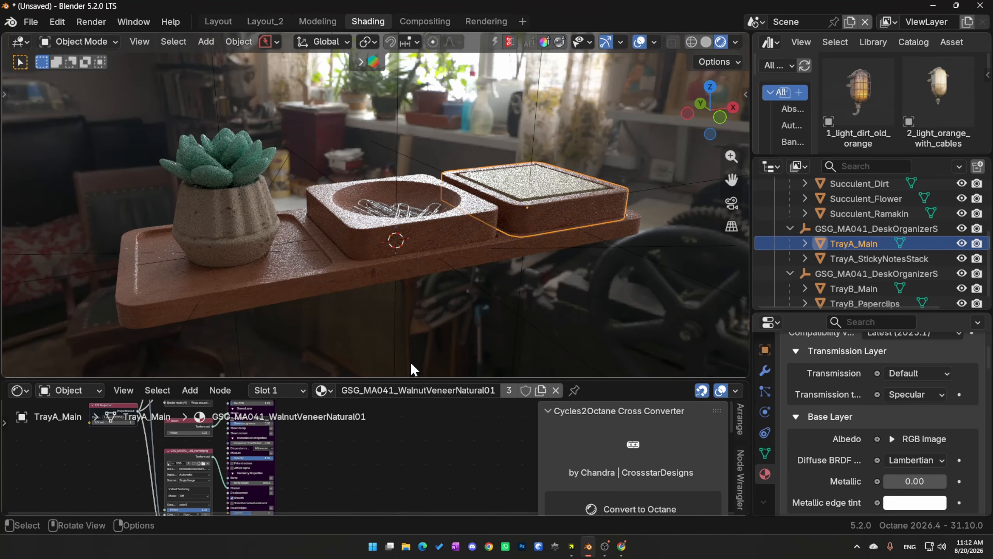
middle_click_drag(419, 270, 361, 211)
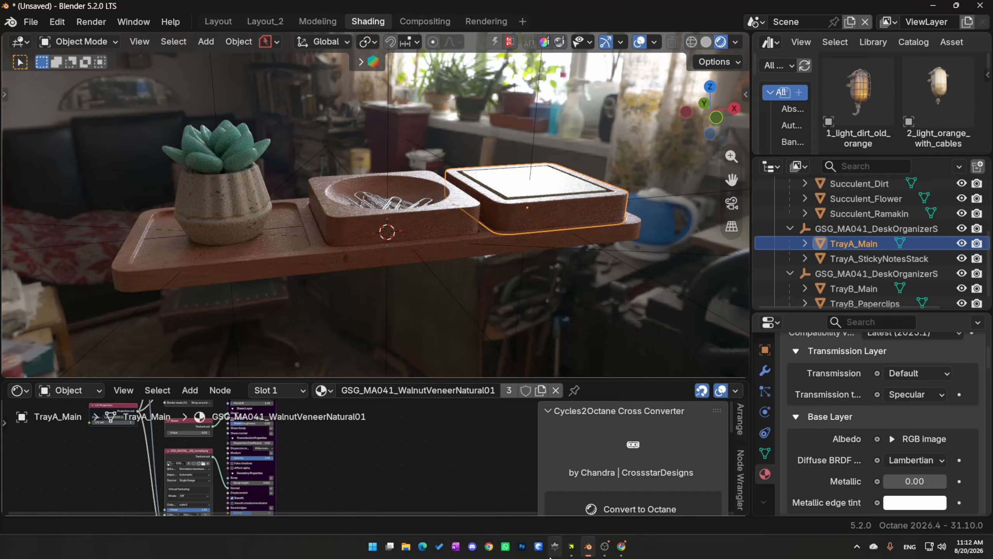
Switch to the Cargo app and change its library from Greyscalegorilla to KitBash3D
left_click(572, 546)
scroll(146, 141, "up", 1)
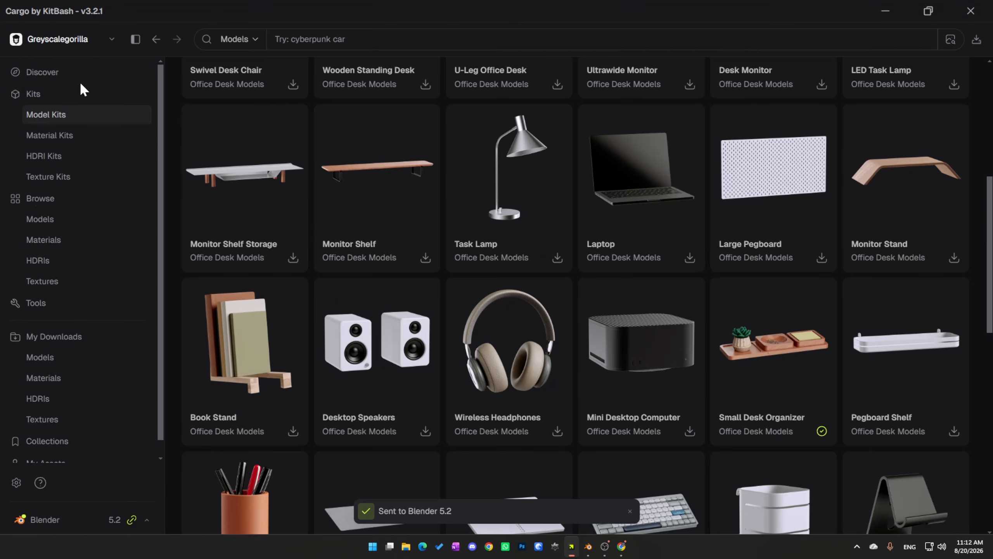
left_click(83, 38)
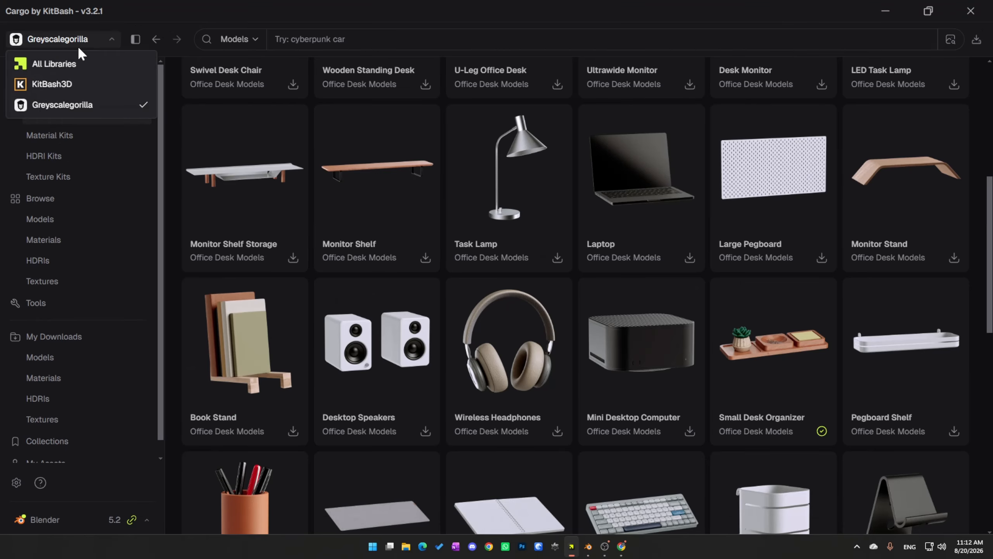
left_click(66, 82)
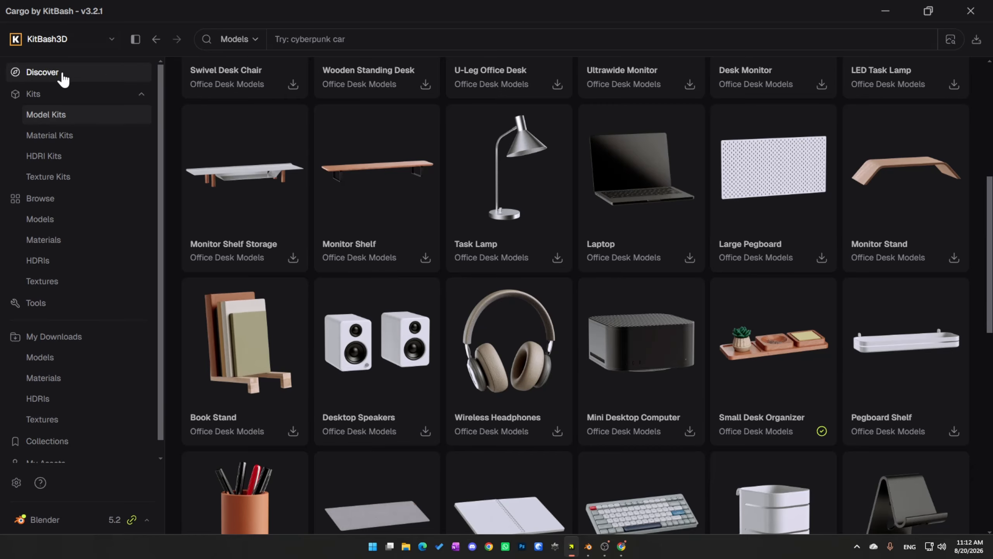
left_click(63, 39)
left_click(54, 82)
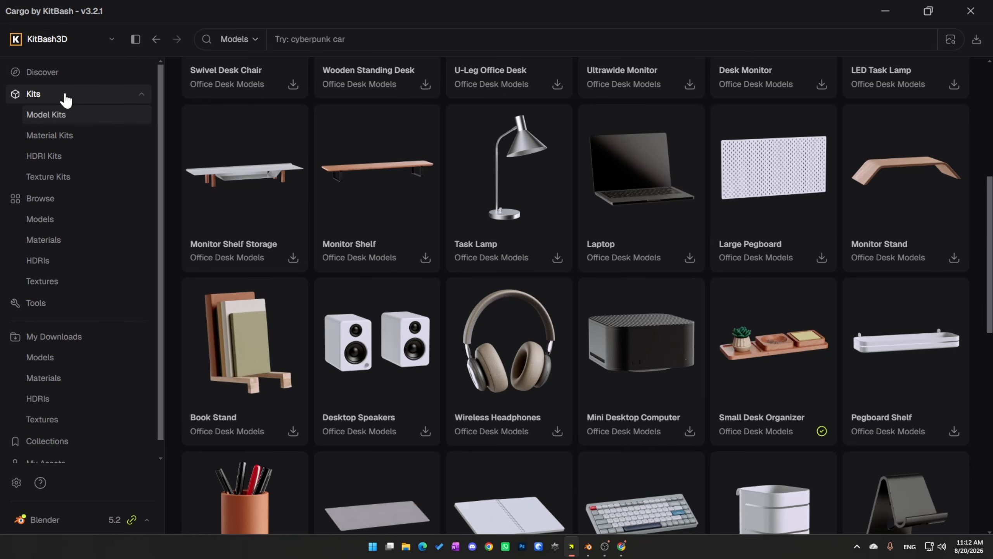
Open the KitBash3D model kits and browse the models in the Brutalist 2055 kit
left_click(66, 97)
left_click(64, 97)
left_click(49, 115)
scroll(547, 308, "down", 3)
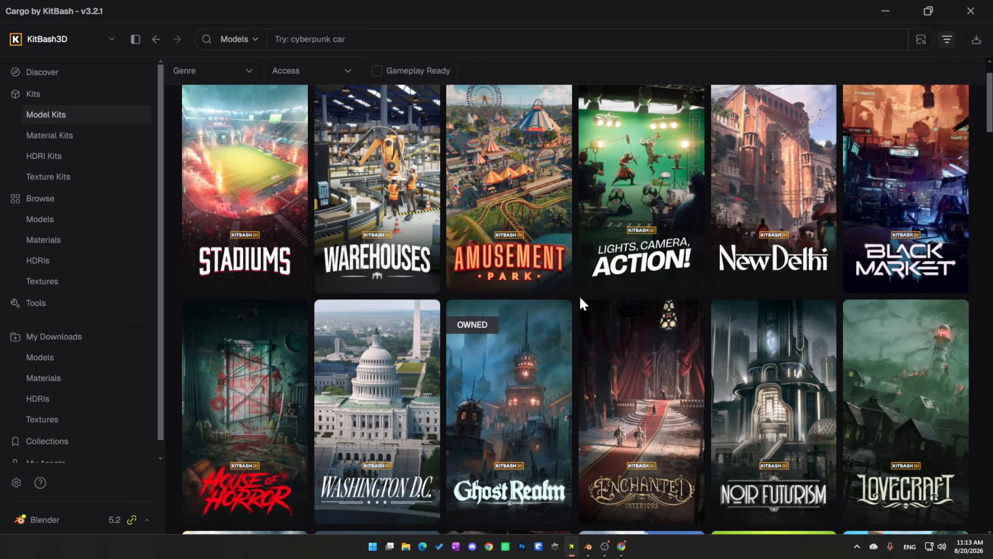
scroll(546, 333, "down", 6)
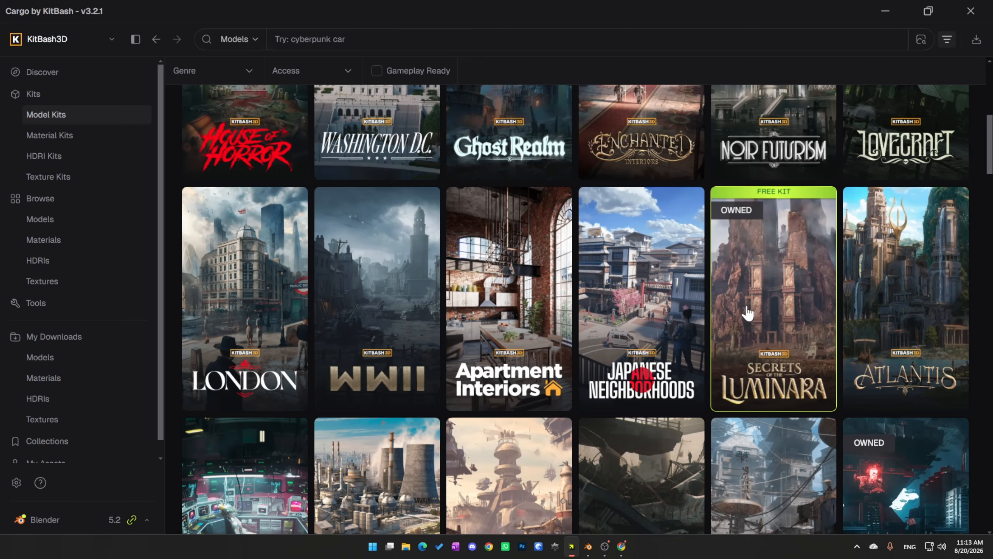
scroll(747, 313, "down", 5)
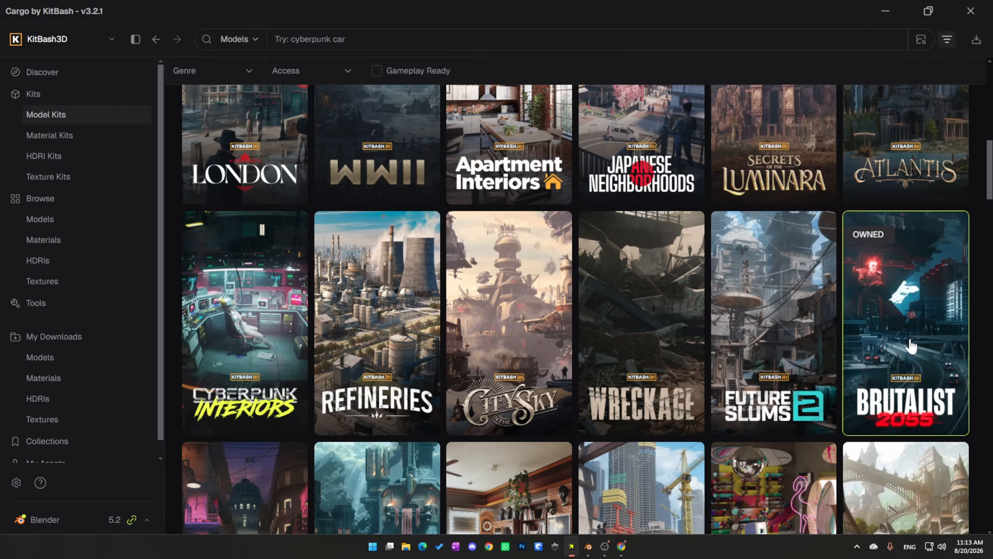
left_click(910, 346)
scroll(704, 364, "down", 10)
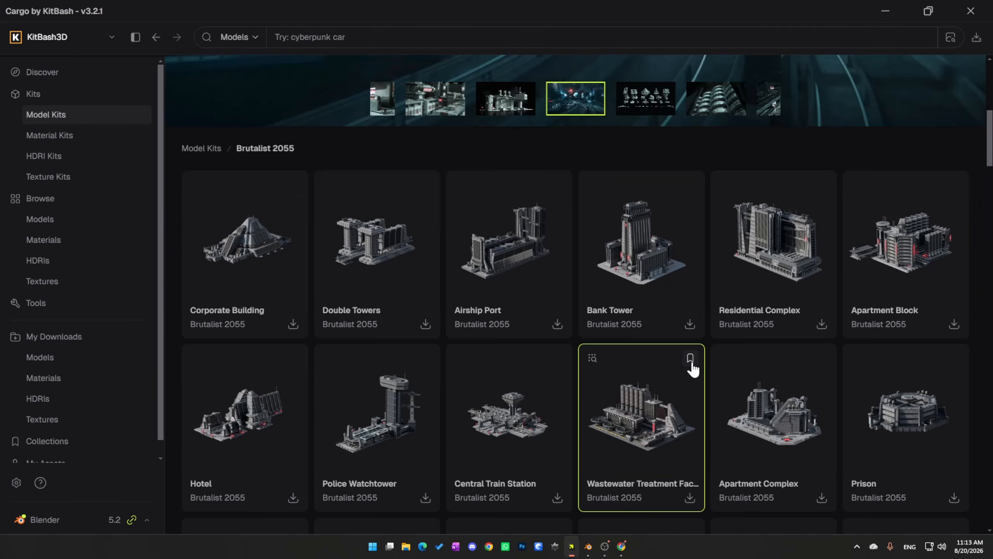
scroll(692, 369, "down", 2)
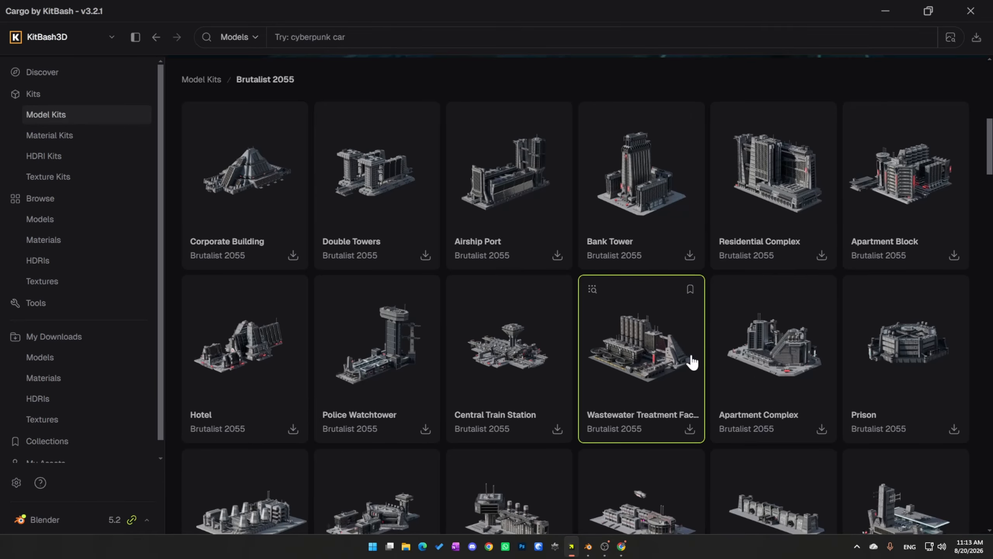
scroll(692, 362, "down", 9)
scroll(503, 176, "up", 4)
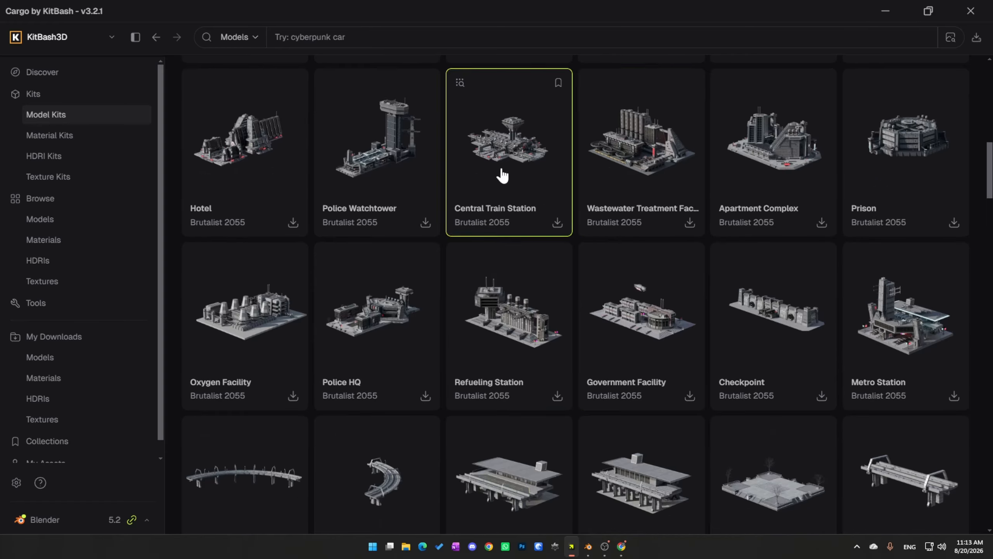
Minimize Cargo to return to Blender, switch to the Cycles scene, and view the whole posed man
left_click(886, 11)
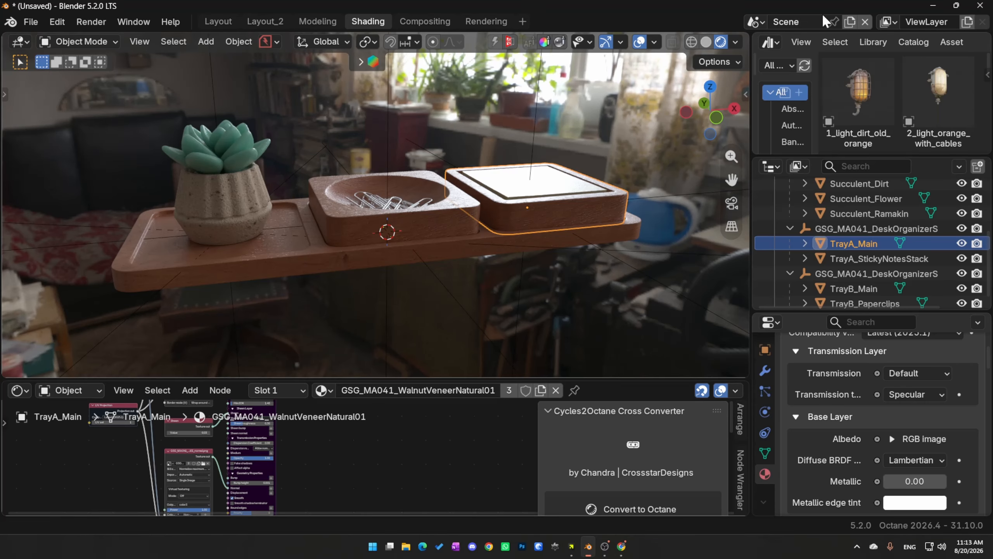
left_click(757, 21)
key("Return")
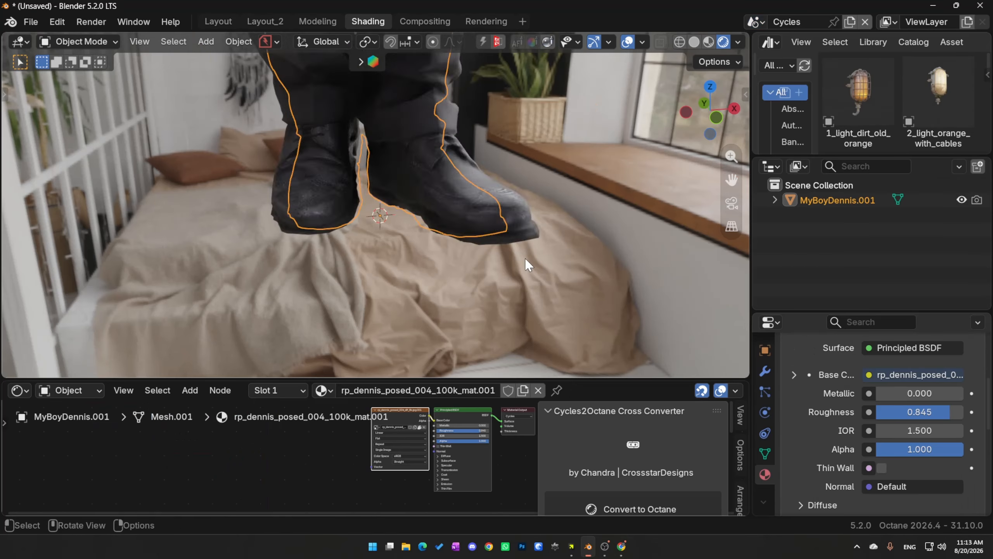
middle_click_drag(537, 205, 417, 248, "shift")
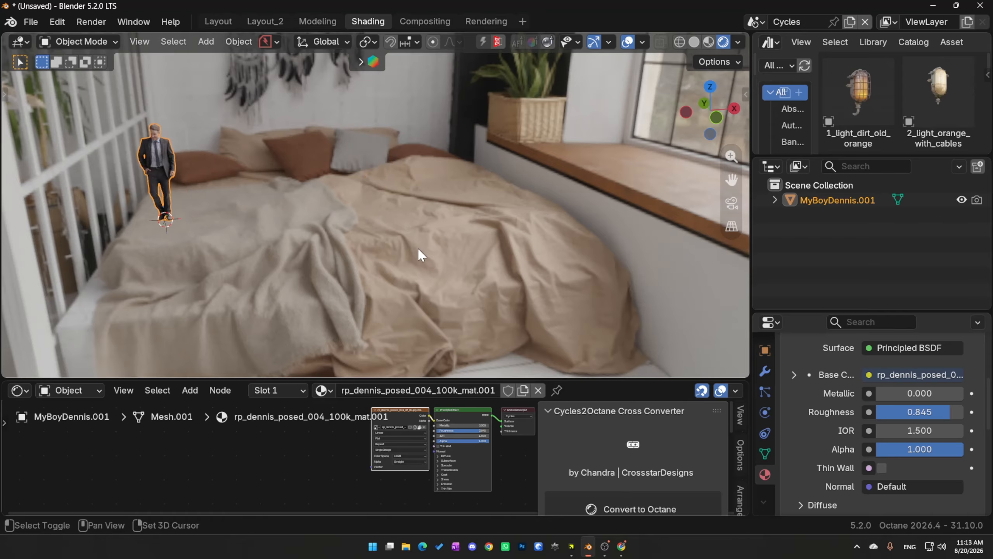
Show the 3D viewport's sidebar, open the Cargo Connector add-on, and expand its import settings
key("n")
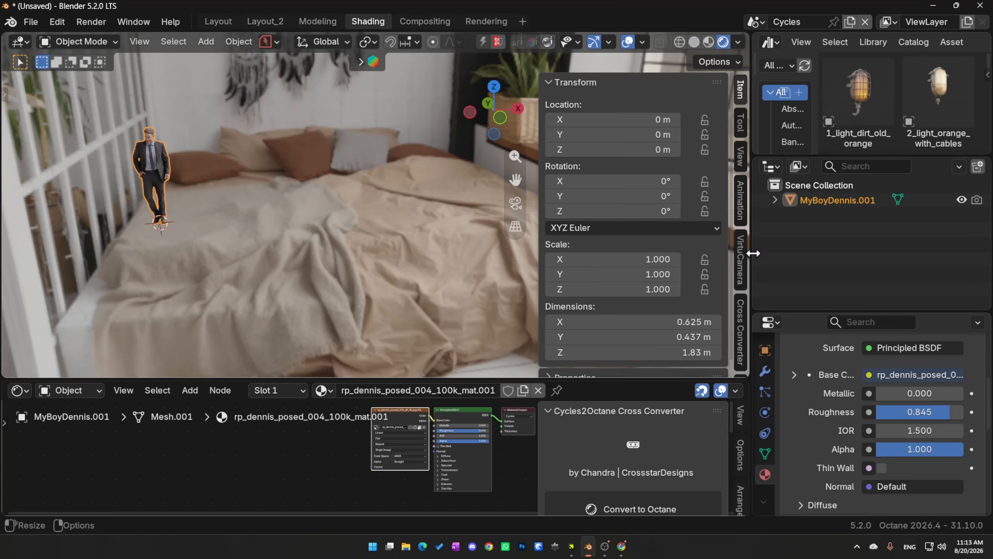
scroll(740, 253, "down", 8)
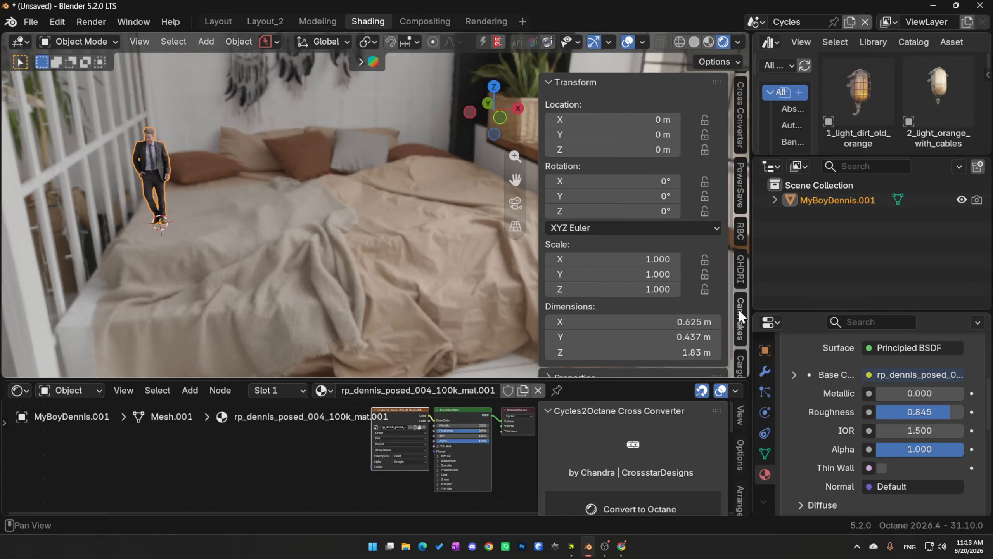
scroll(741, 317, "down", 3)
left_click(743, 324)
left_click(557, 134)
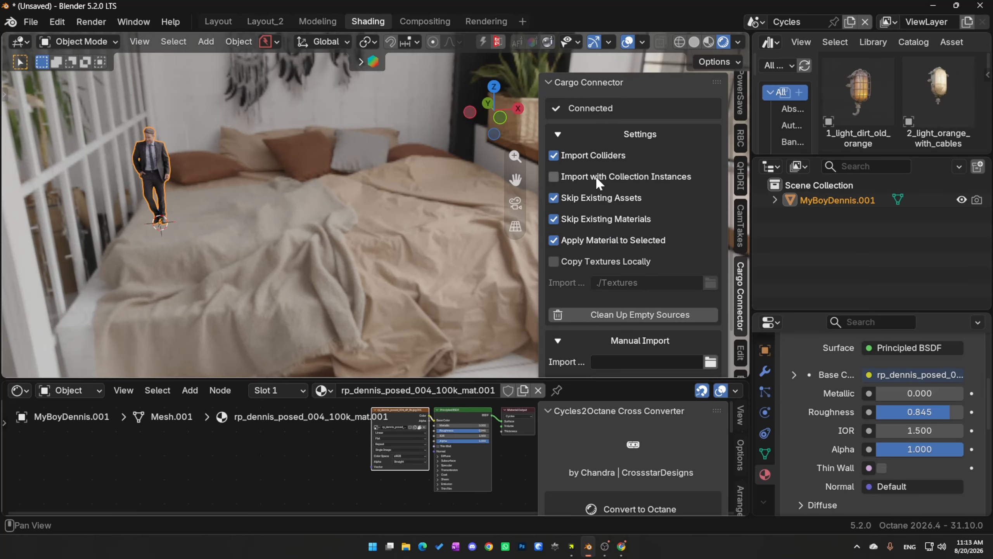
Turn on importing with collection instances and send Trash Can A from Cargo's Brutalist 2055 kit to the Cycles scene
left_click(554, 177)
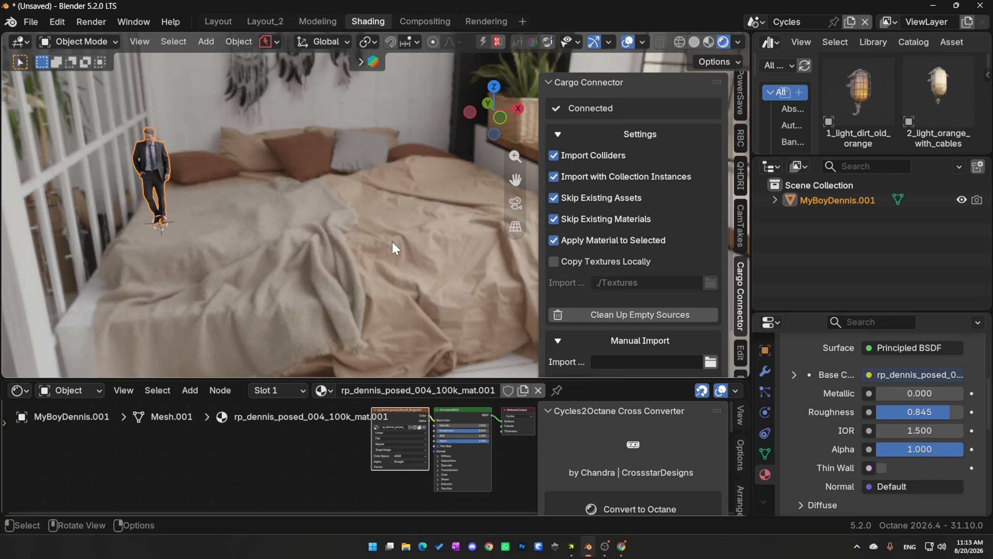
left_click(571, 546)
scroll(654, 406, "down", 15)
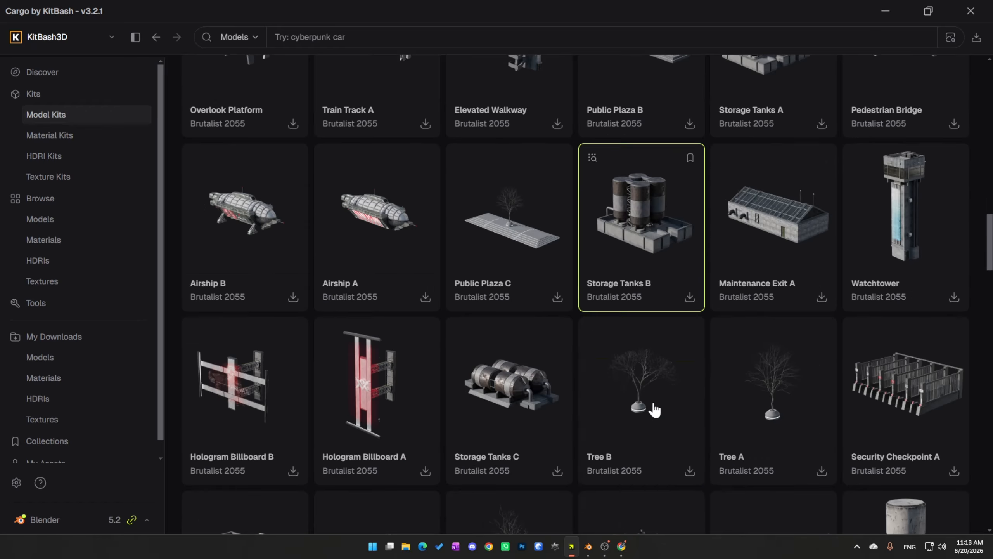
scroll(656, 409, "down", 18)
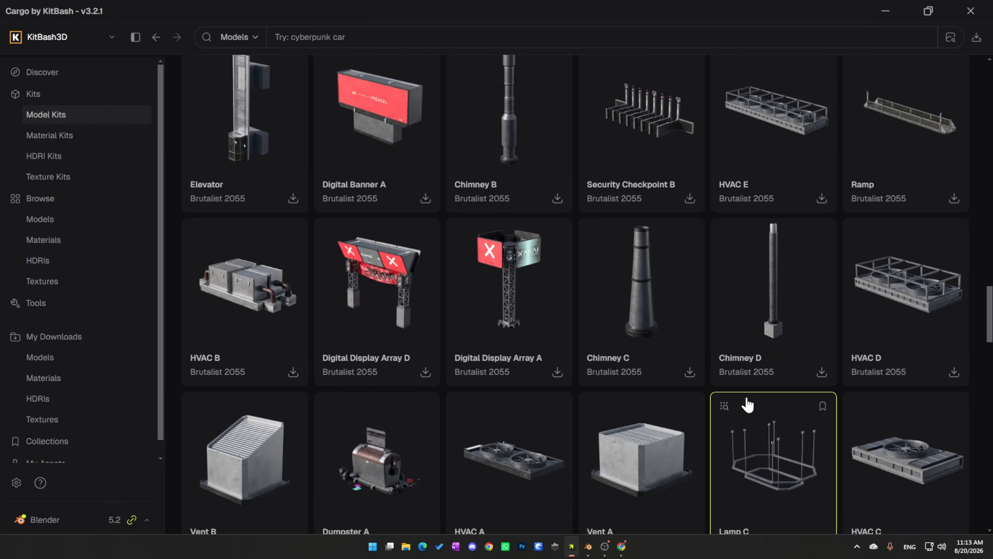
scroll(753, 405, "down", 15)
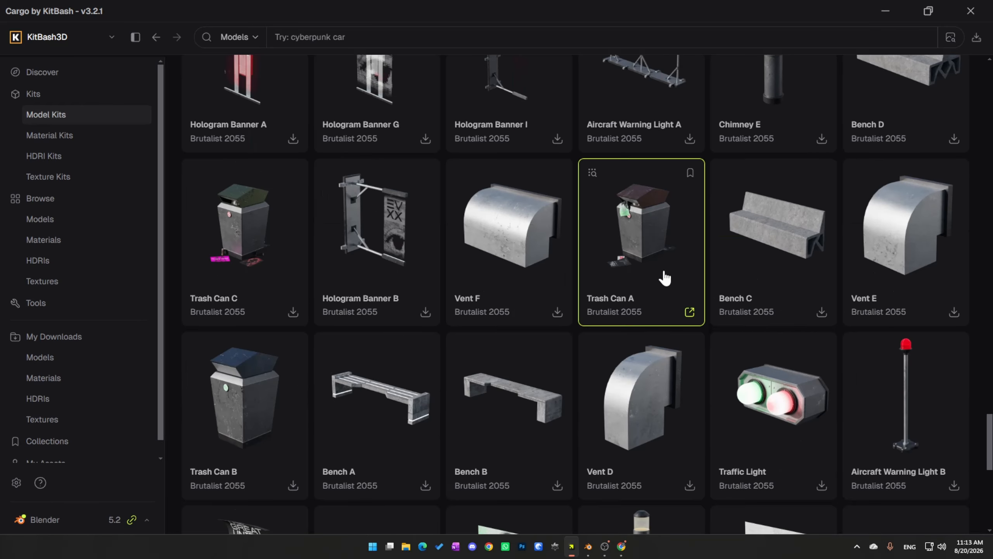
left_click(691, 312)
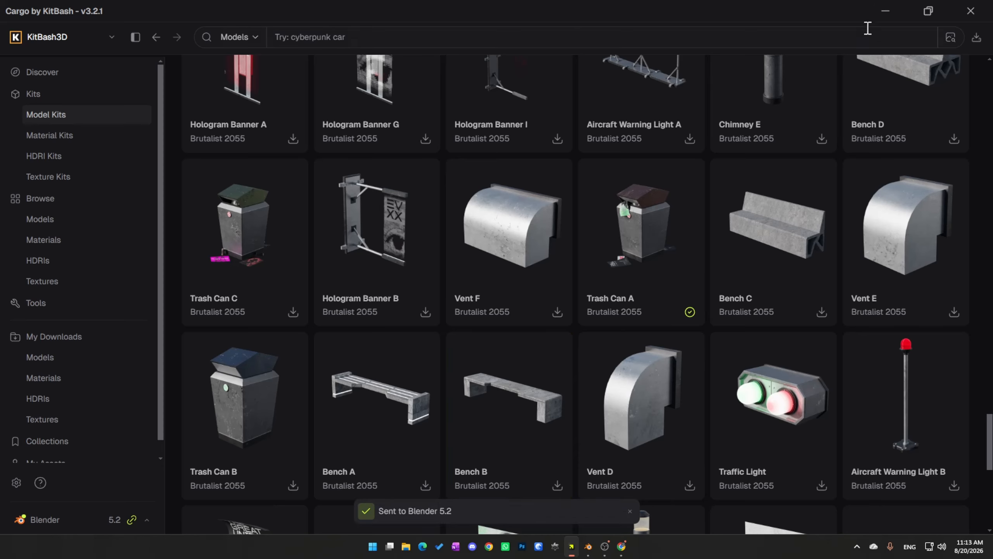
left_click(887, 15)
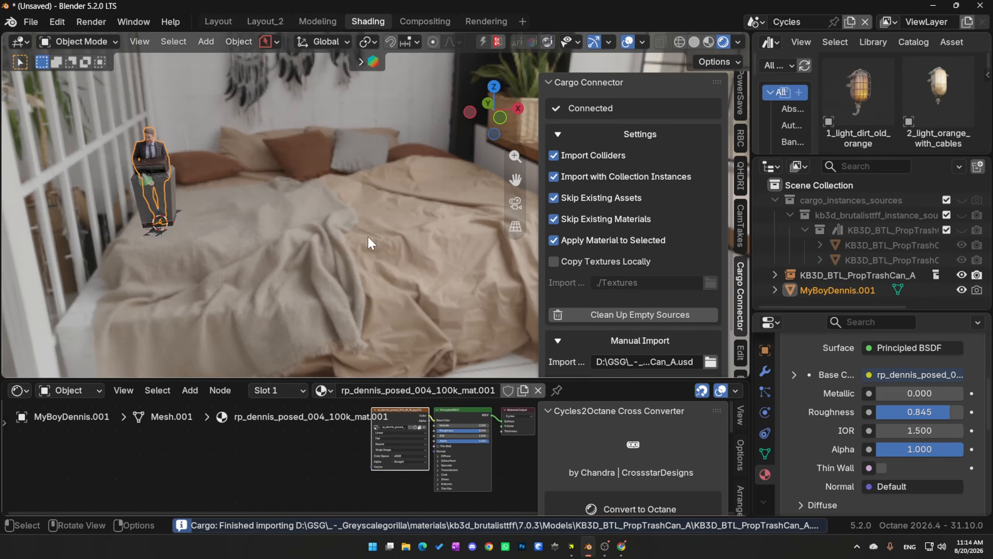
Move the posed man out from behind the imported trash can so he stands beside it
middle_click_drag(156, 232, 374, 270, "shift")
left_click(360, 251)
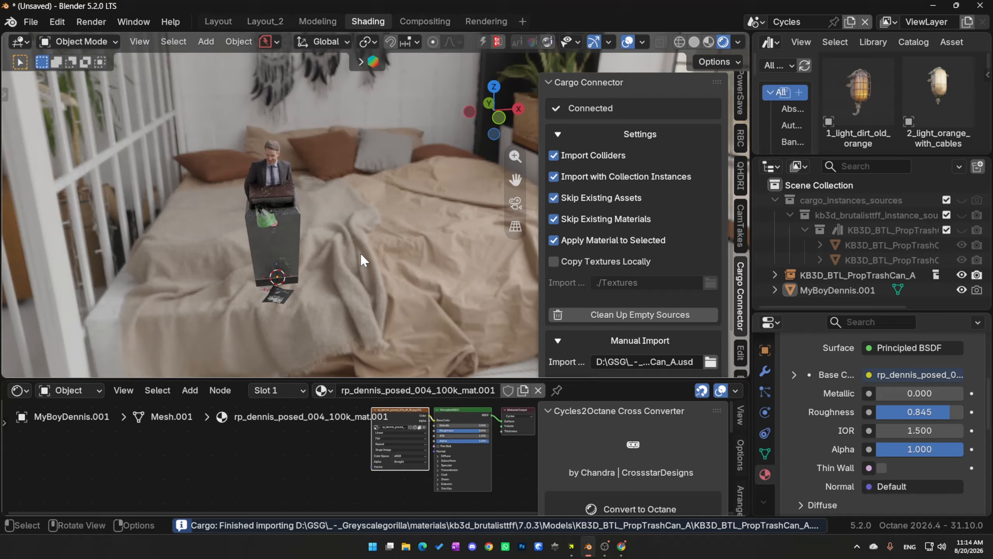
left_click(274, 171)
key("g")
left_click(399, 195)
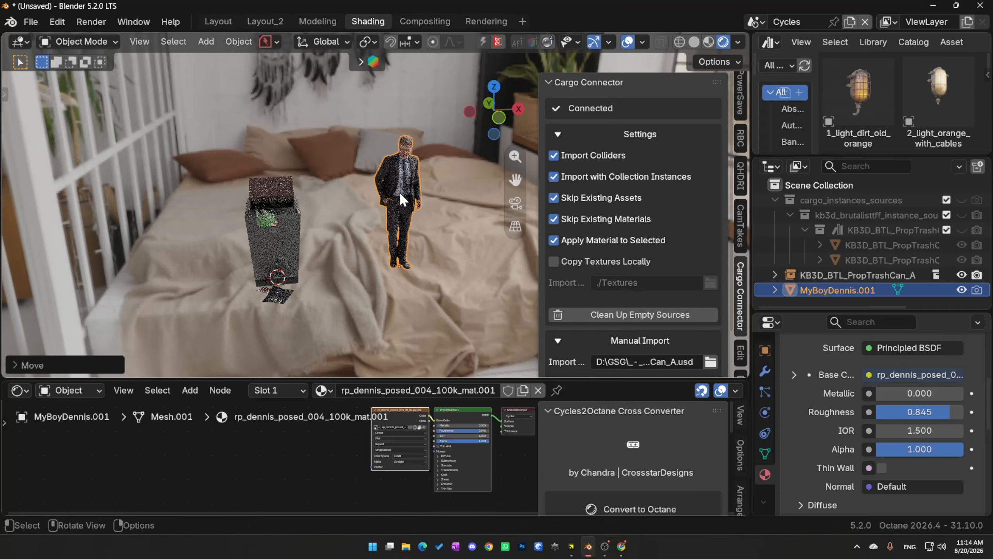
Select the trash can and examine its textured surfaces up close from several sides
scroll(273, 291, "up", 3)
middle_click_drag(273, 290, 342, 225, "shift")
middle_click_drag(341, 225, 358, 226)
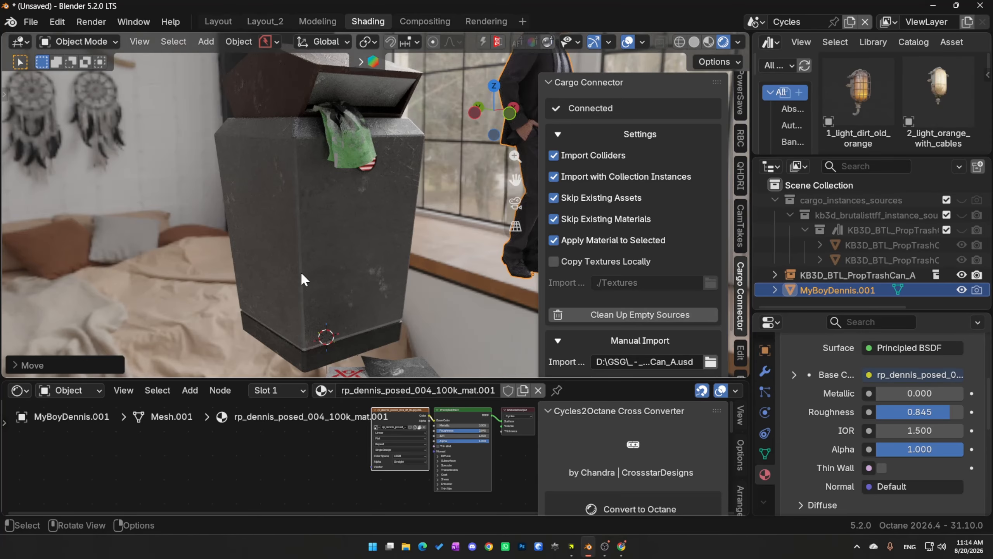
scroll(301, 271, "down", 2)
middle_click_drag(301, 271, 442, 231)
left_click(301, 234)
middle_click_drag(351, 249, 254, 221)
Switch to Cargo, compare Trash Can A's preview images with the import, and return to Blender
left_click(572, 547)
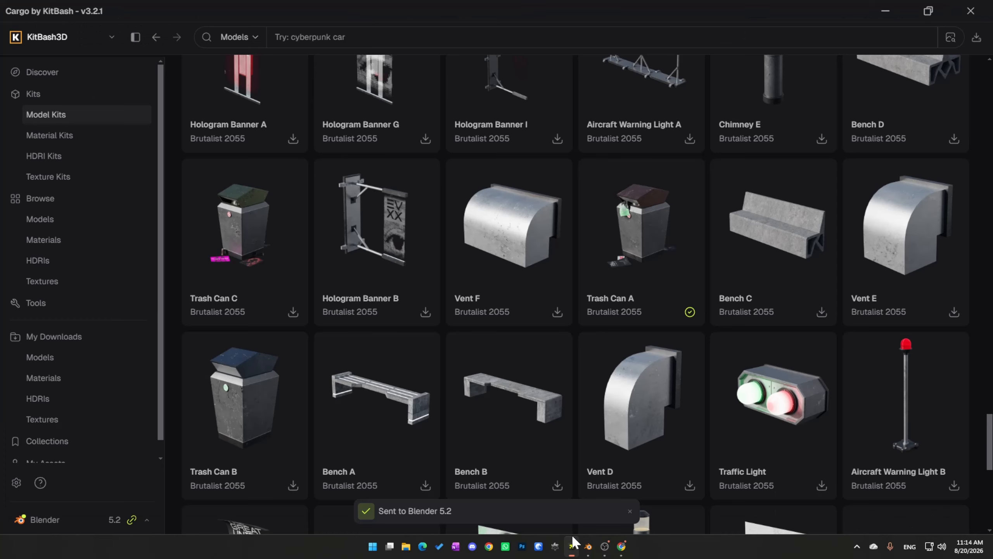
left_click(661, 249)
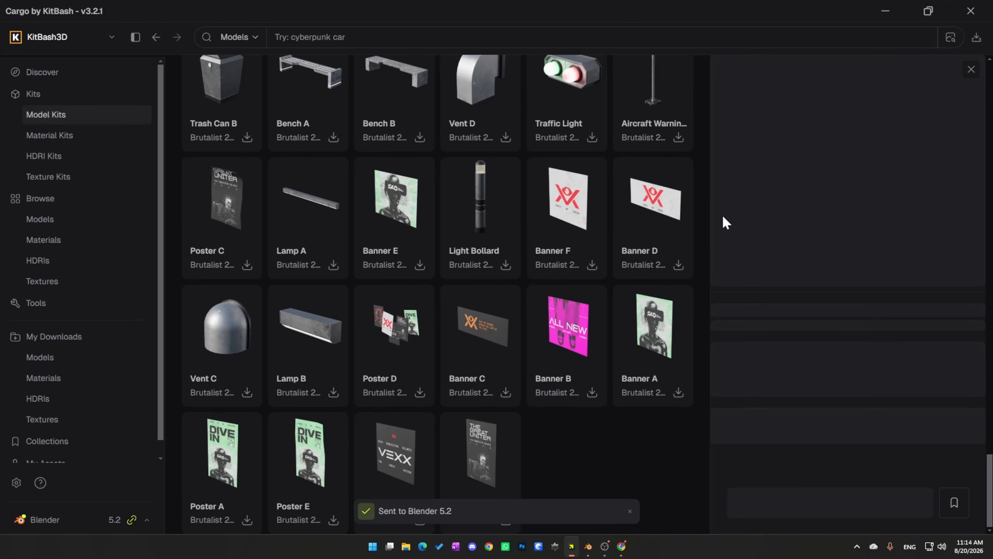
left_click(965, 246)
left_click(964, 248)
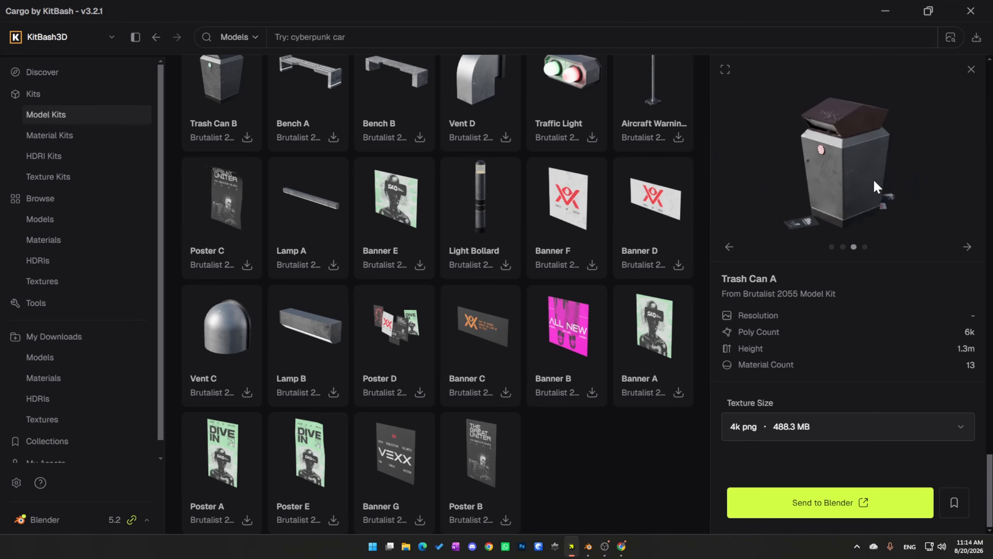
left_click(893, 11)
scroll(313, 215, "down", 2)
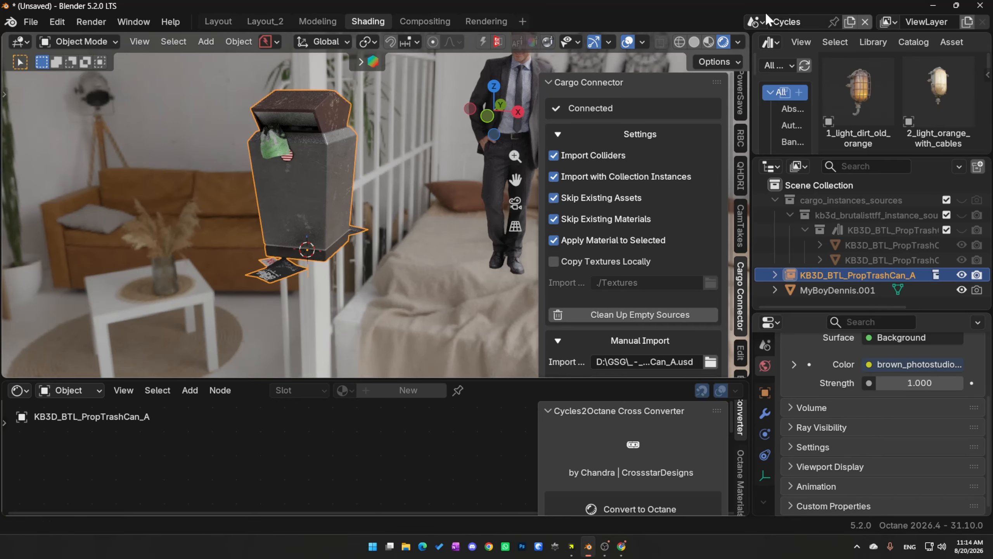
Switch to the Octane scene named Scene and move the desk organizer along X to the posed man's feet
left_click(756, 20)
left_click(771, 59)
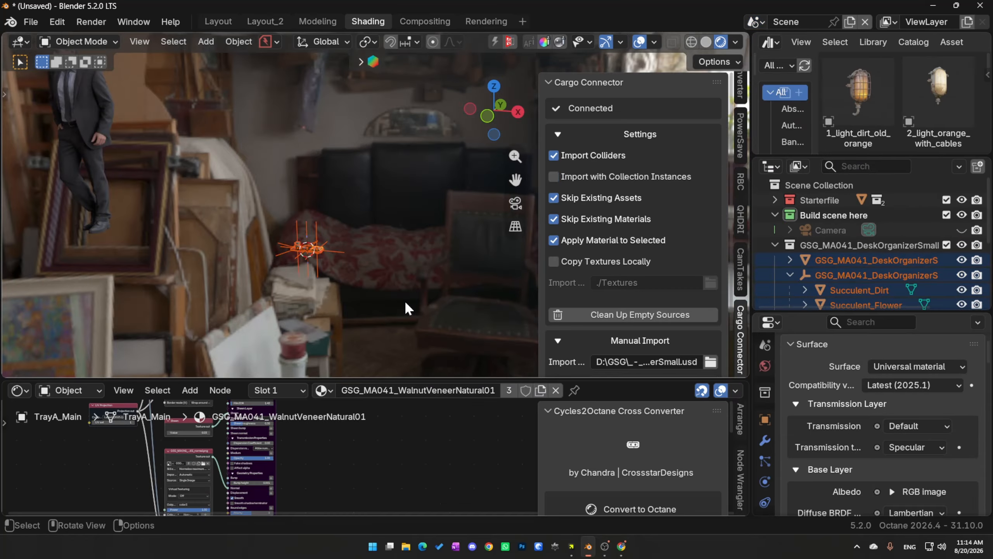
key("g")
key("x")
left_click(293, 254)
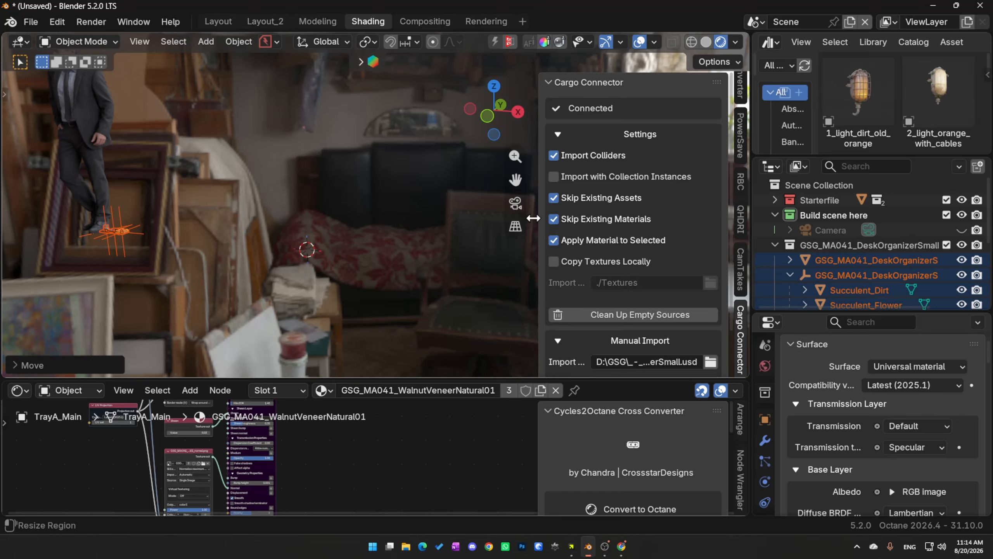
Hide the 3D viewport's sidebar and try to send Trash Can A from Cargo to the Octane scene
left_click_drag(533, 218, 665, 221)
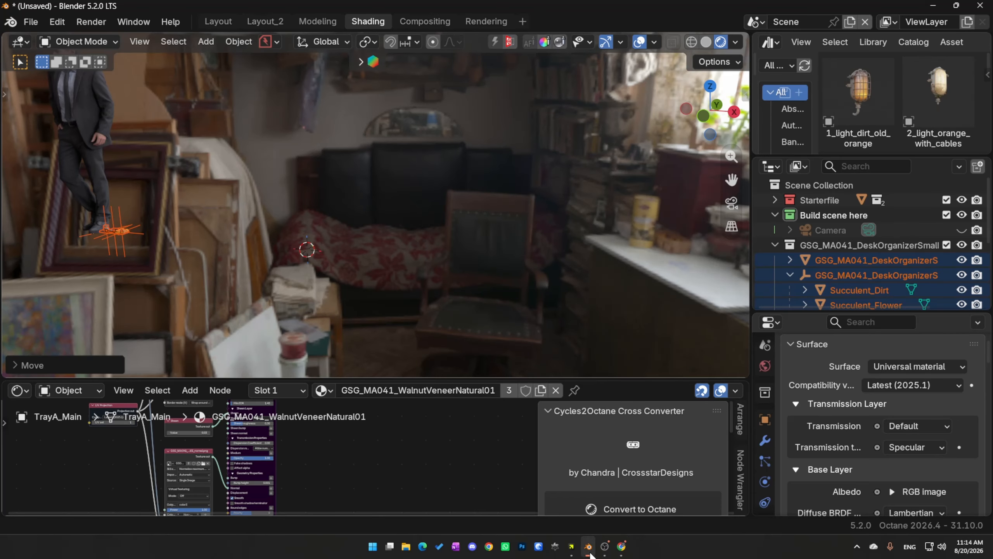
left_click(572, 546)
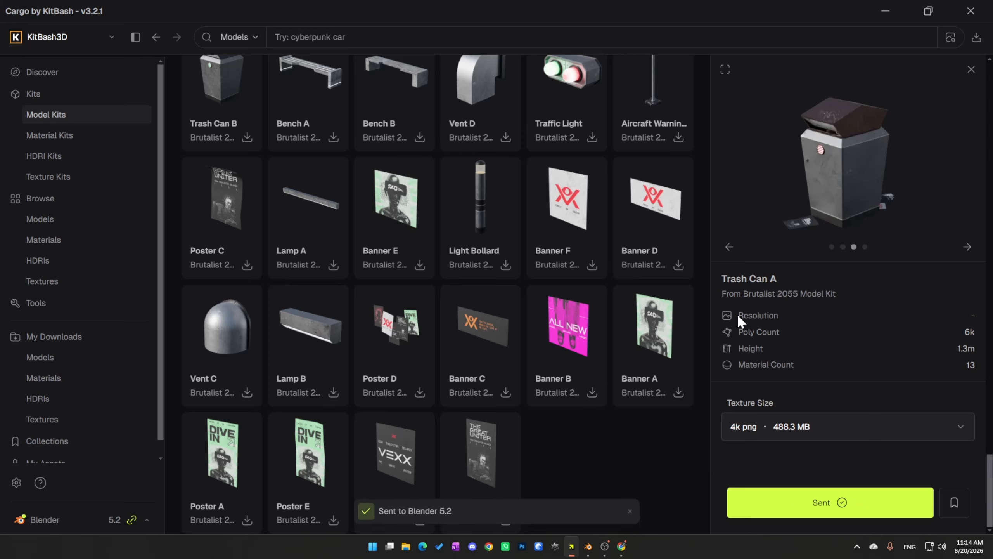
left_click(884, 14)
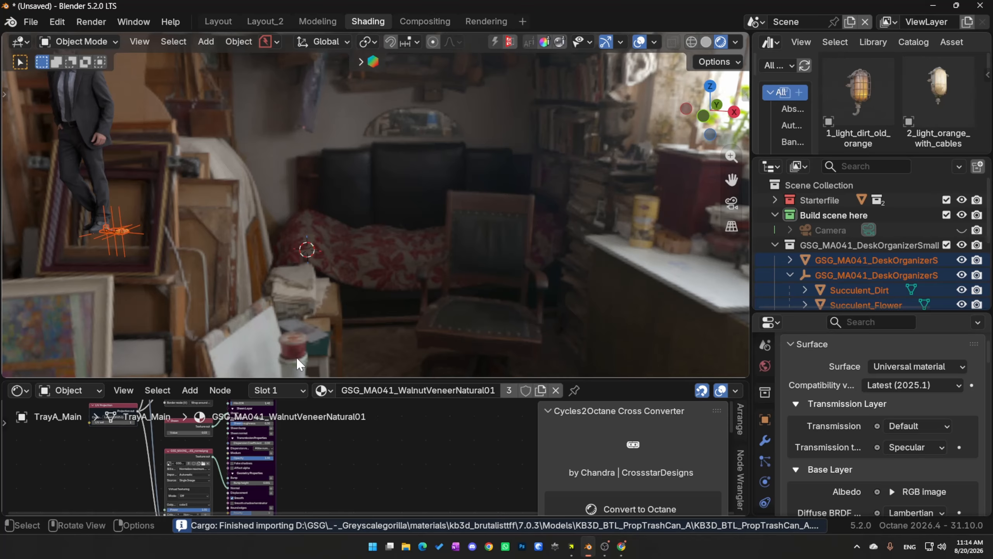
middle_click_drag(296, 356, 368, 282)
left_click(367, 282)
Enlarge the Outliner and collapse the desk organizer's collection
left_click_drag(487, 376, 497, 307)
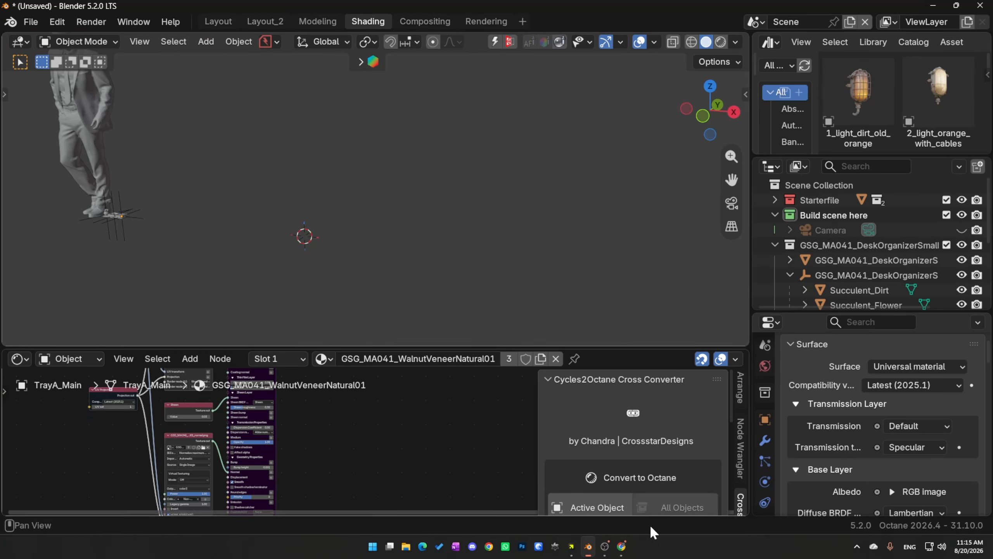
left_click_drag(787, 311, 787, 410)
left_click(798, 259)
left_click(775, 230)
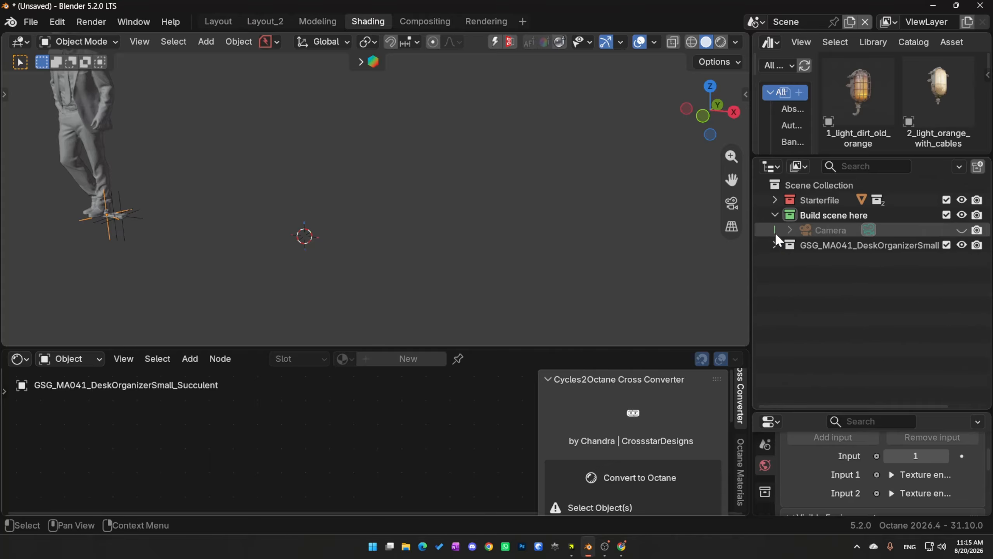
Try sending Trash Can A from Cargo to Blender again, then minimize Cargo
left_click(572, 546)
left_click(779, 501)
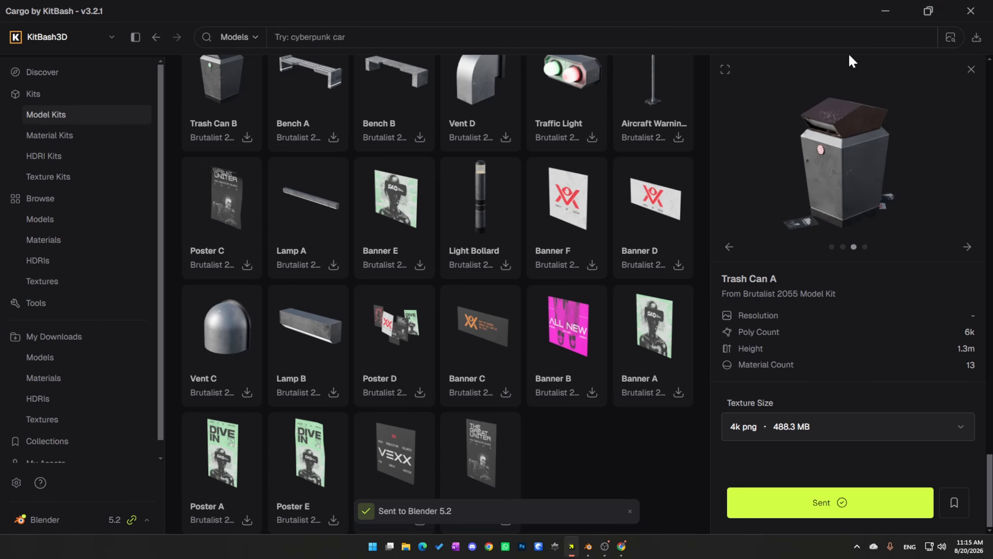
left_click(869, 14)
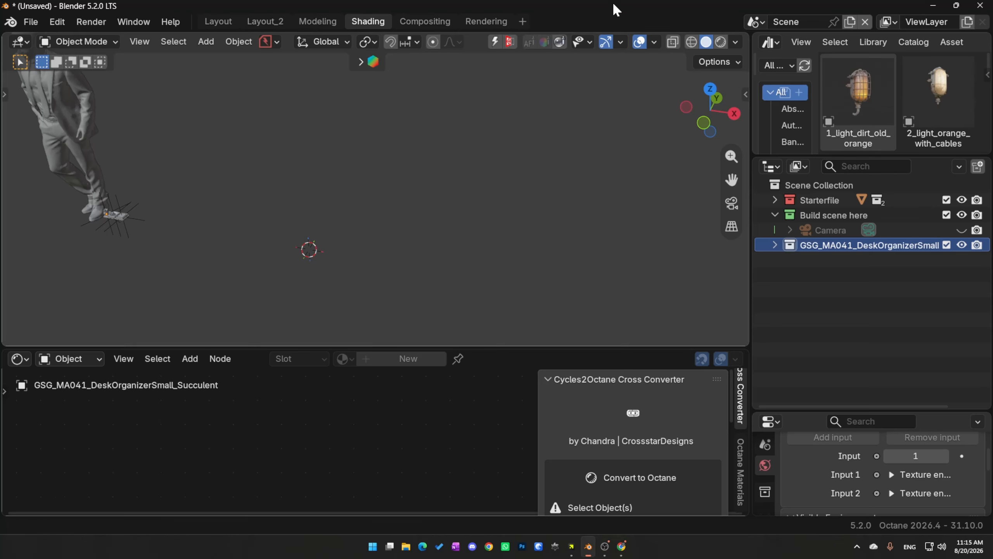
Switch to the Cycles scene, check the trash can's instance contents in the Outliner, and delete that scene
left_click(755, 21)
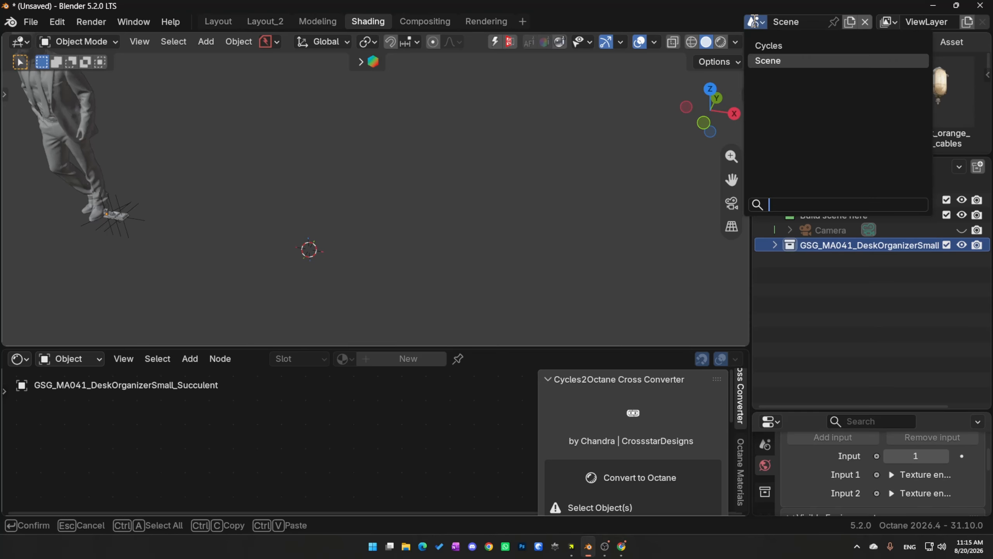
left_click(768, 45)
left_click(775, 275)
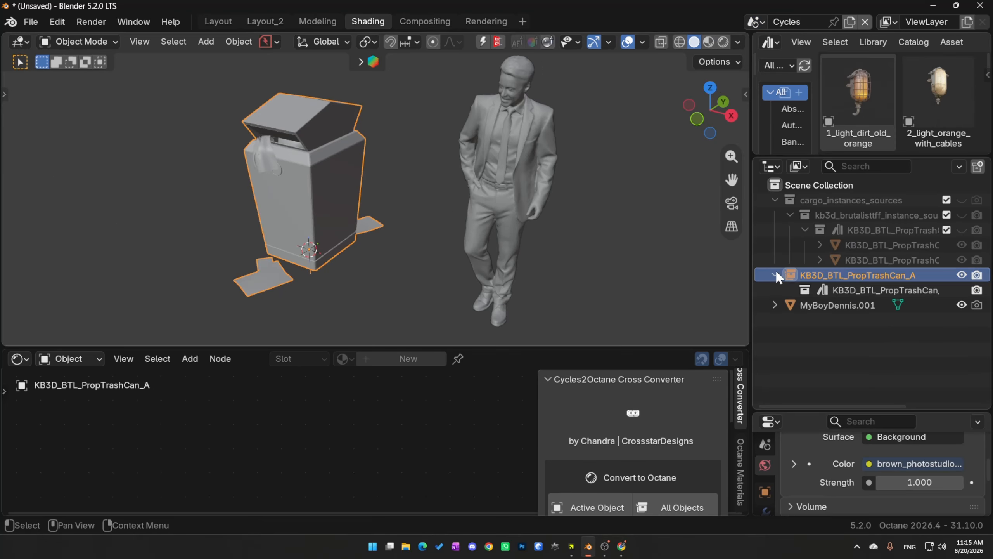
left_click(775, 275)
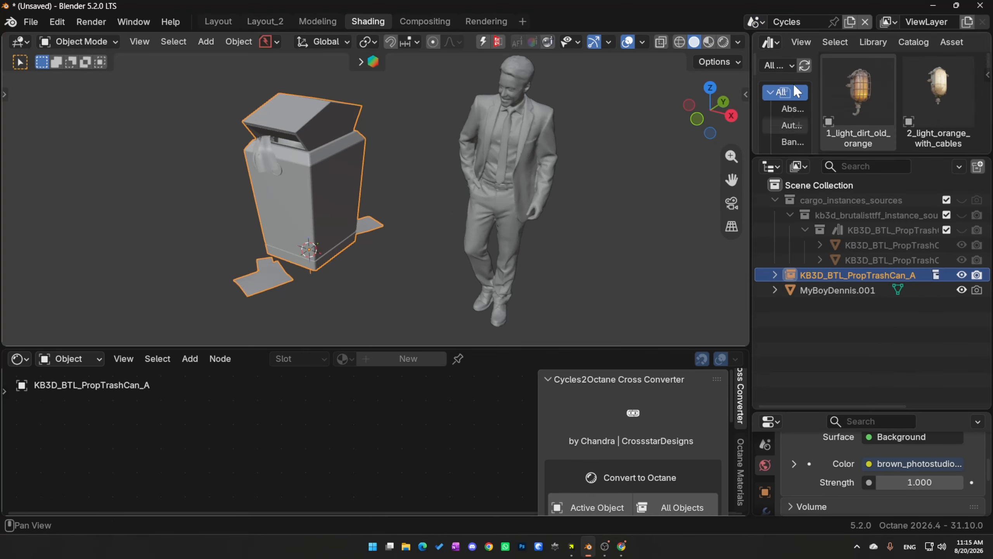
left_click(865, 21)
Return to Cargo for another attempt at bringing Trash Can A into the remaining scene, and check the viewport
middle_click_drag(362, 242, 394, 241)
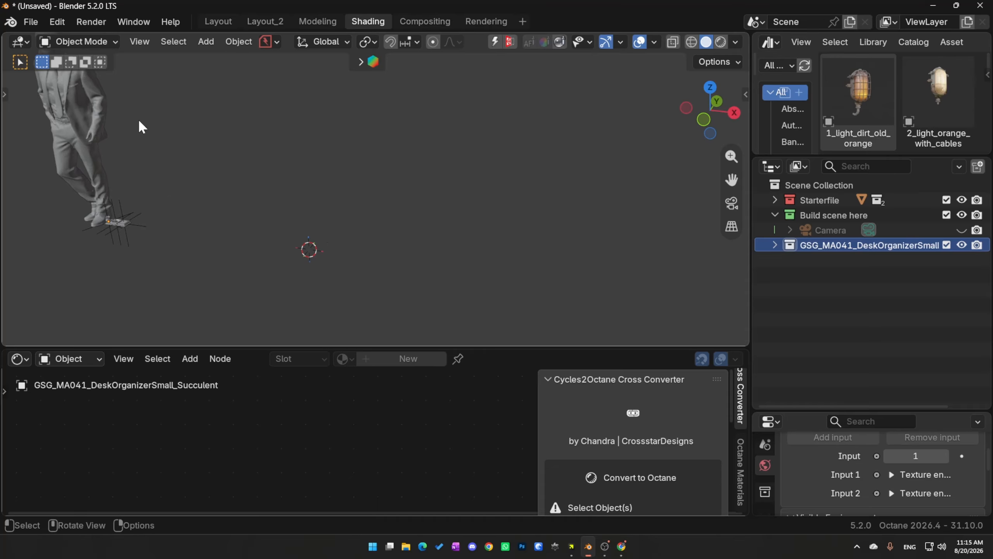
left_click(571, 546)
left_click(886, 15)
middle_click_drag(285, 310, 275, 238)
scroll(278, 246, "down", 2)
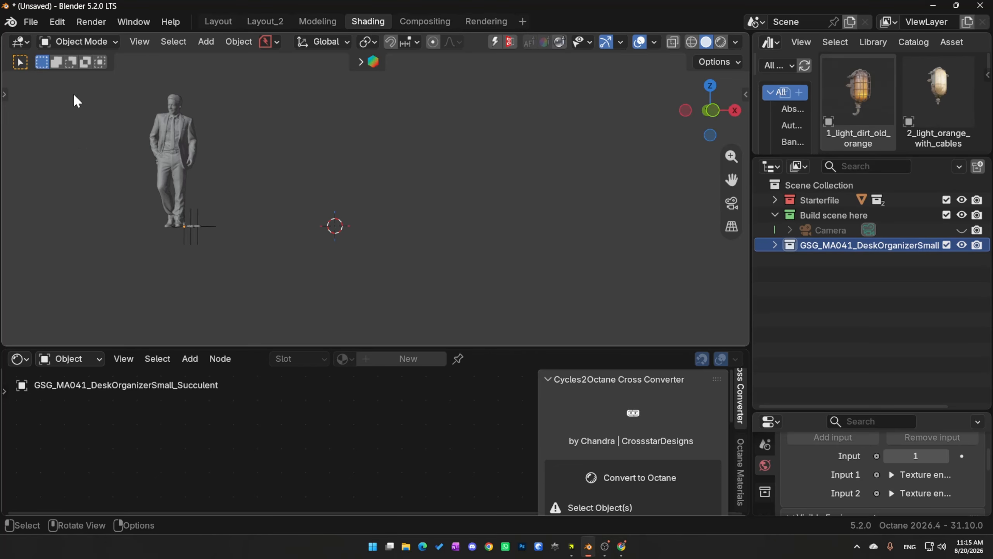
Start a new Blender file without saving the current changes
left_click(31, 21)
mouse_move(44, 37)
left_click(215, 38)
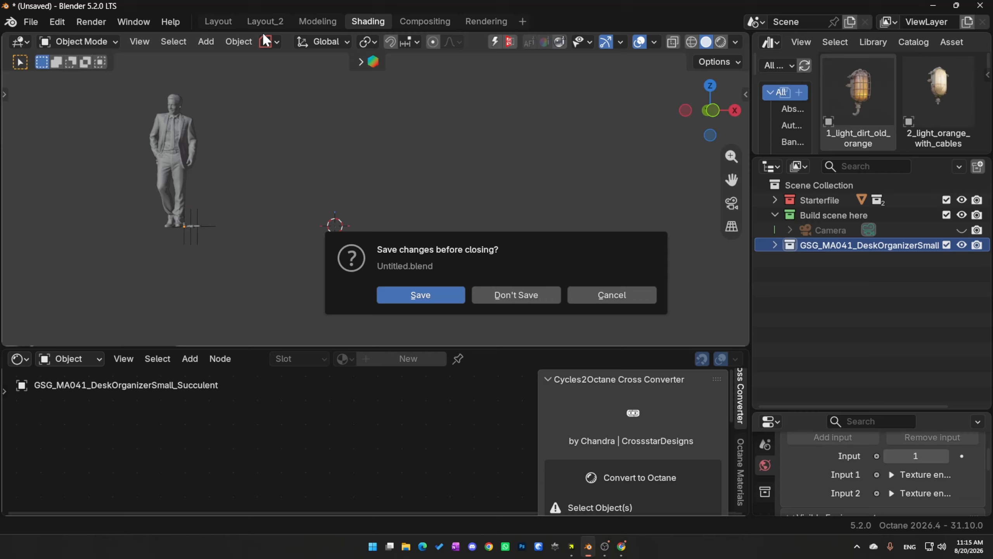
left_click(535, 296)
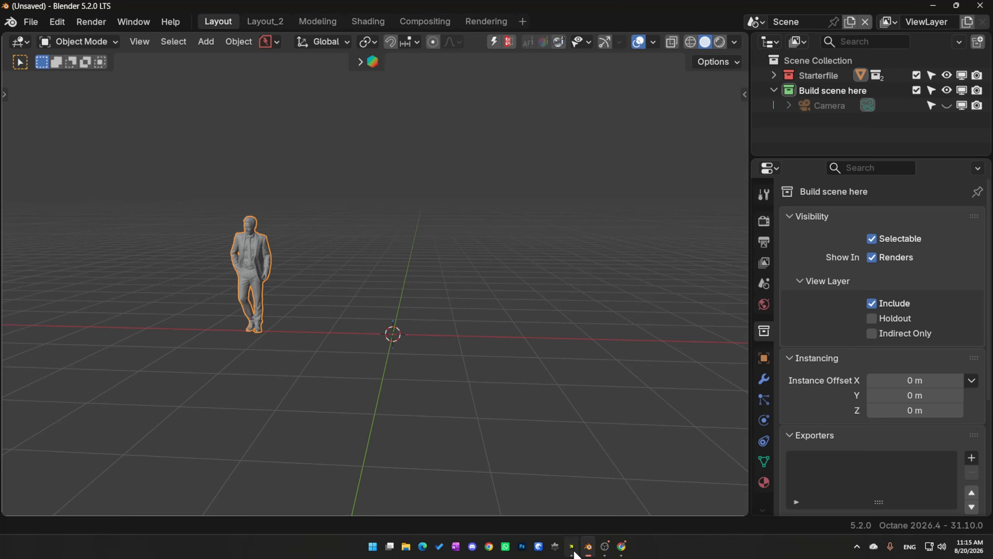
Send Trash Can A from Cargo to the new scene, select the trash can and view it with rendered shading
left_click(572, 546)
left_click(761, 506)
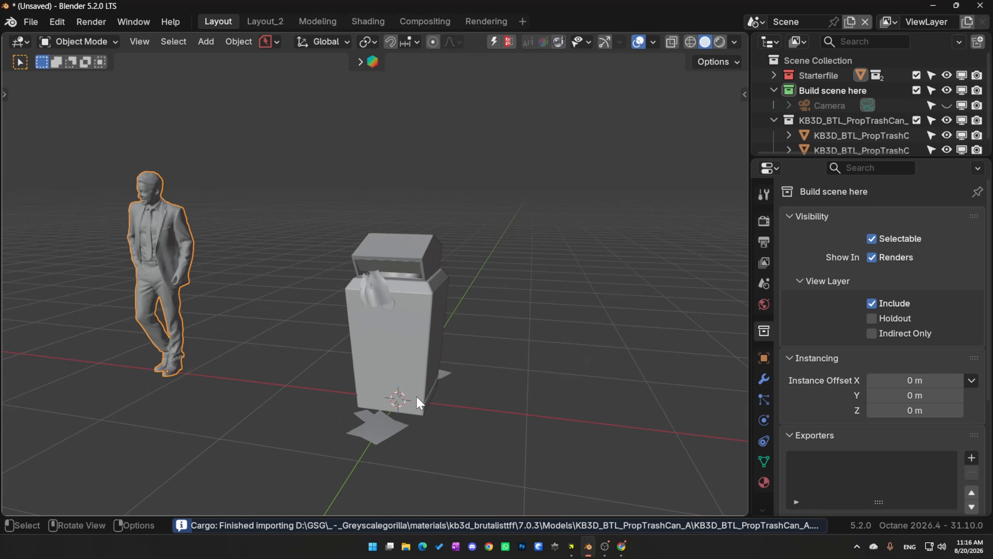
middle_click_drag(412, 402, 349, 400)
left_click(349, 399)
middle_click_drag(352, 452, 376, 431)
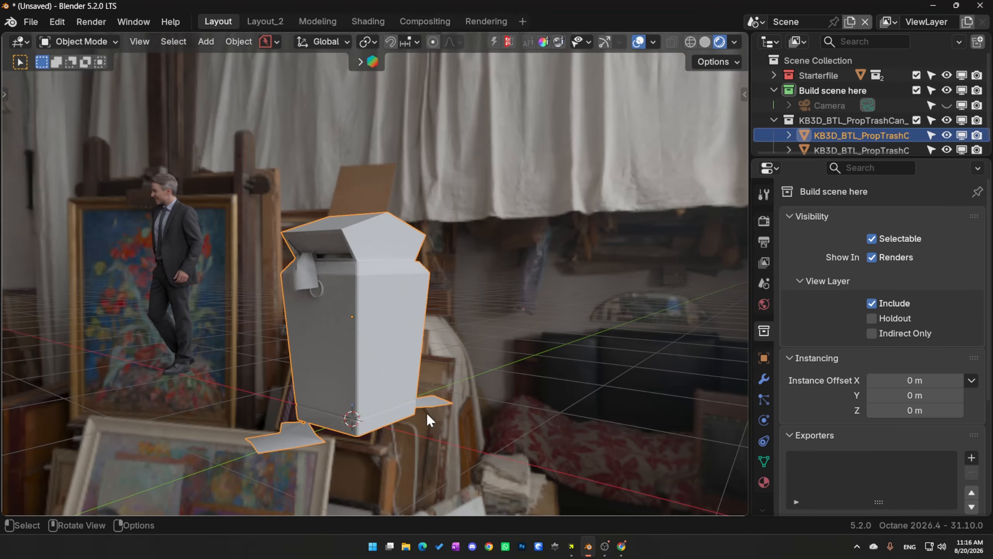
mouse_move(349, 397)
middle_mouse_down()
mouse_move(355, 384)
mouse_move(383, 377)
mouse_move(344, 373)
mouse_move(460, 356)
mouse_move(387, 378)
middle_mouse_up()
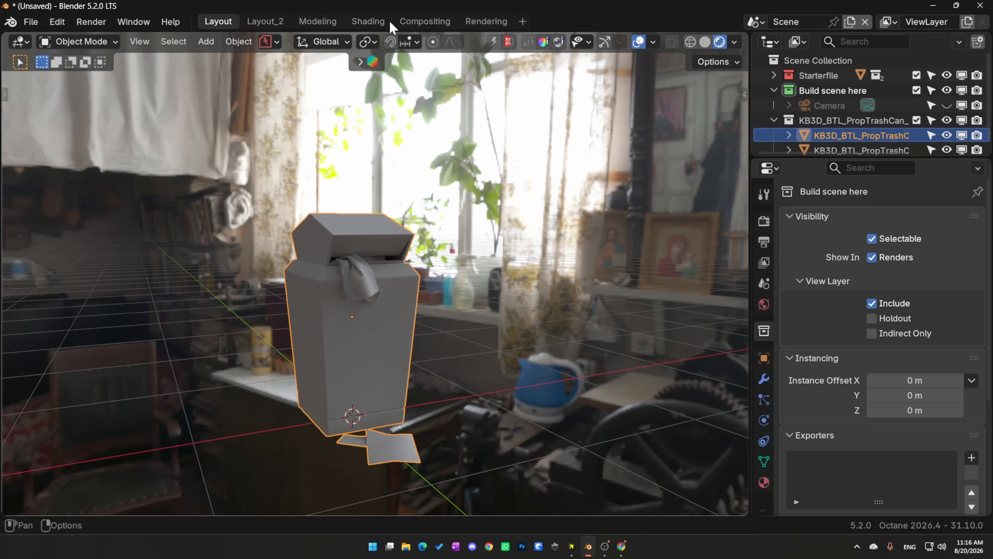
Switch to the Shading workspace and frame the nodes of the trash can's KB3D_BTL_GraphicAtlasPosters material
left_click(368, 21)
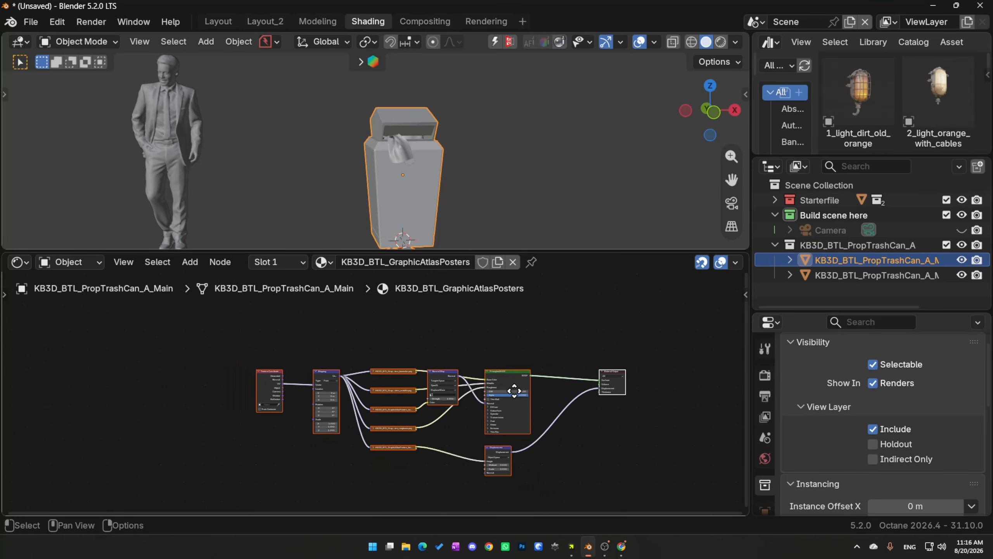
scroll(441, 396, "up", 2)
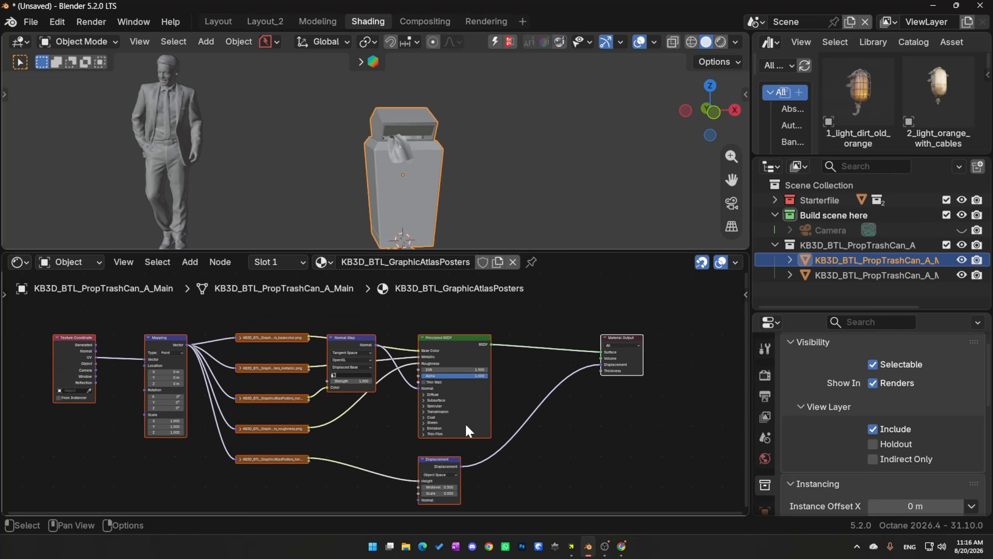
middle_click_drag(520, 428, 514, 429)
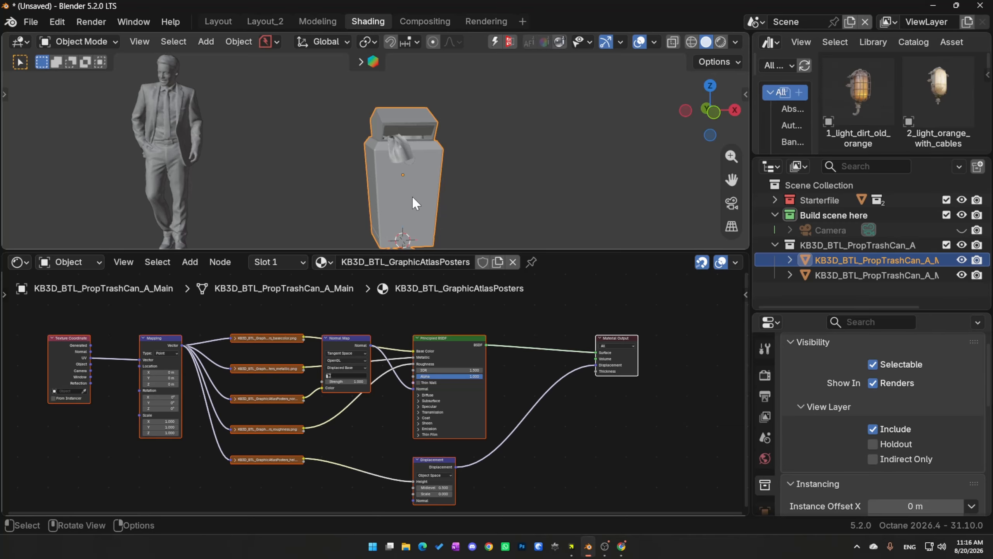
Go through the trash can's material slots up to KB3D_BTL_GalvanizedSteelLight and examine each material's node setup
scroll(767, 416, "down", 5)
left_click(767, 472)
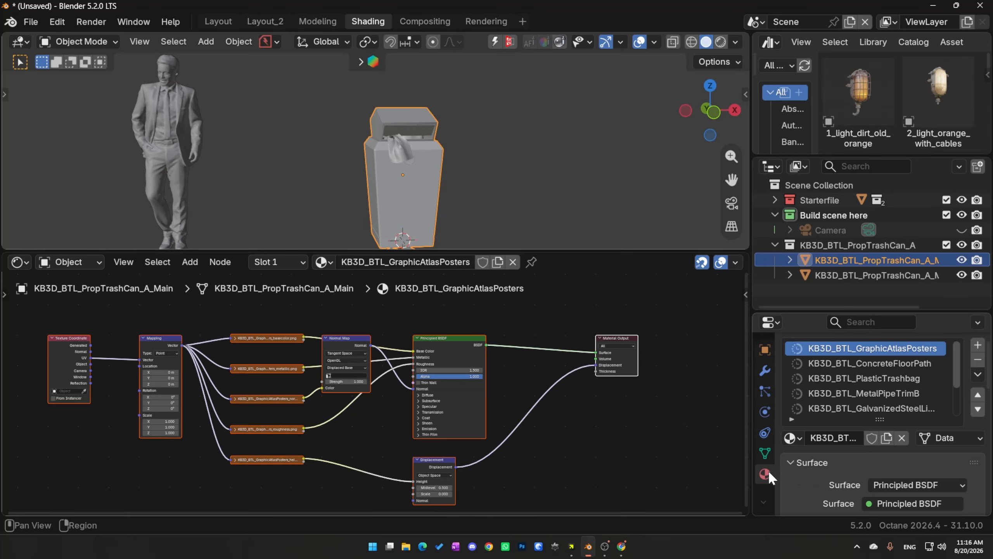
left_click(841, 363)
left_click(874, 379)
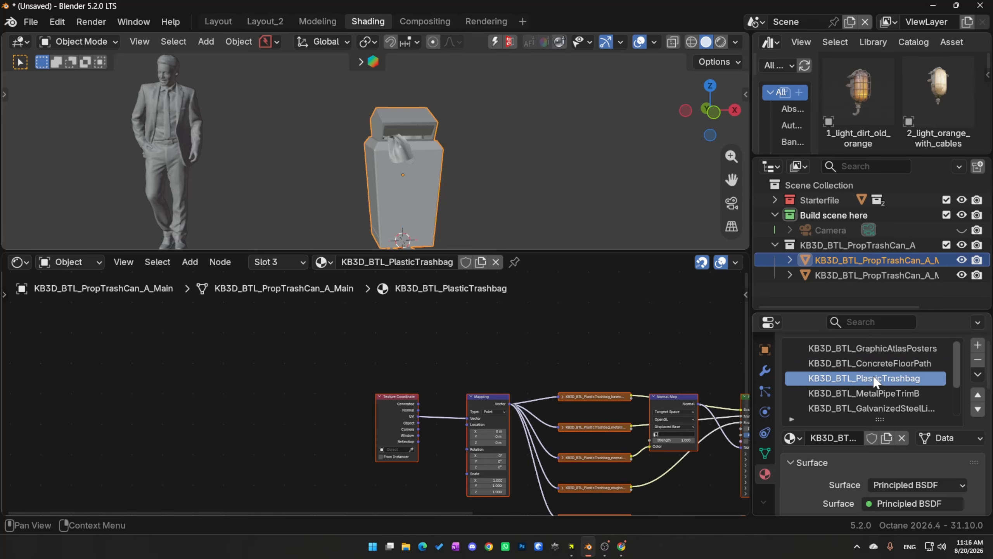
left_click(875, 393)
left_click(874, 408)
middle_click_drag(314, 325, 303, 298)
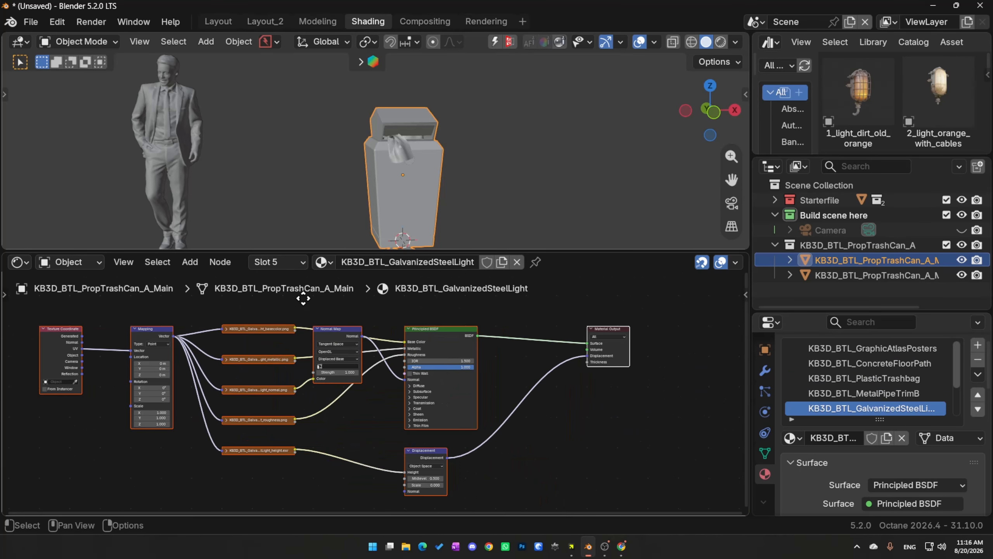
Examine the node setups of the trash can's remaining materials, through KB3D_BTL_GalvanizedSteel to KB3D_BTL_BlueGlassEmissive
scroll(877, 394, "down", 2)
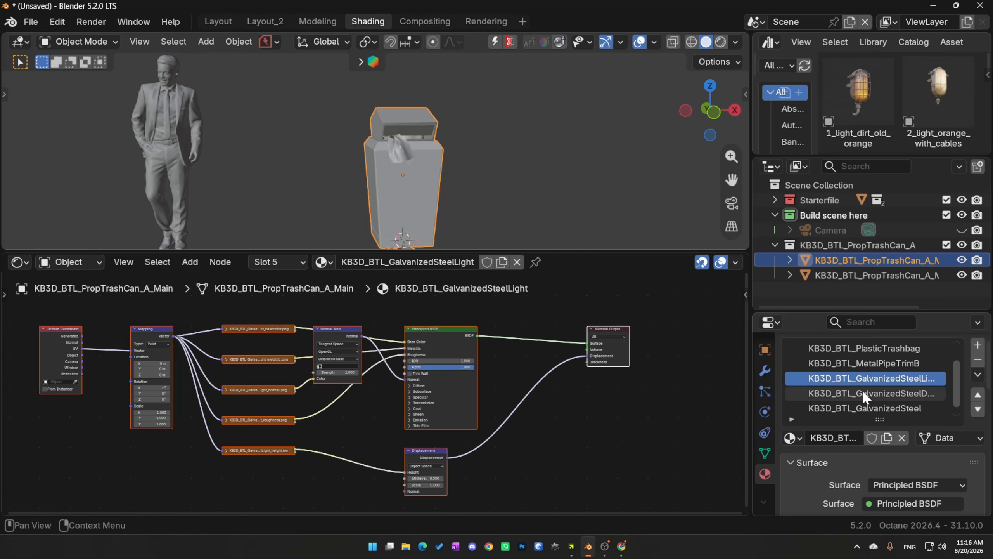
left_click(863, 392)
scroll(857, 403, "down", 1)
middle_click_drag(652, 409, 498, 370)
left_click(860, 396)
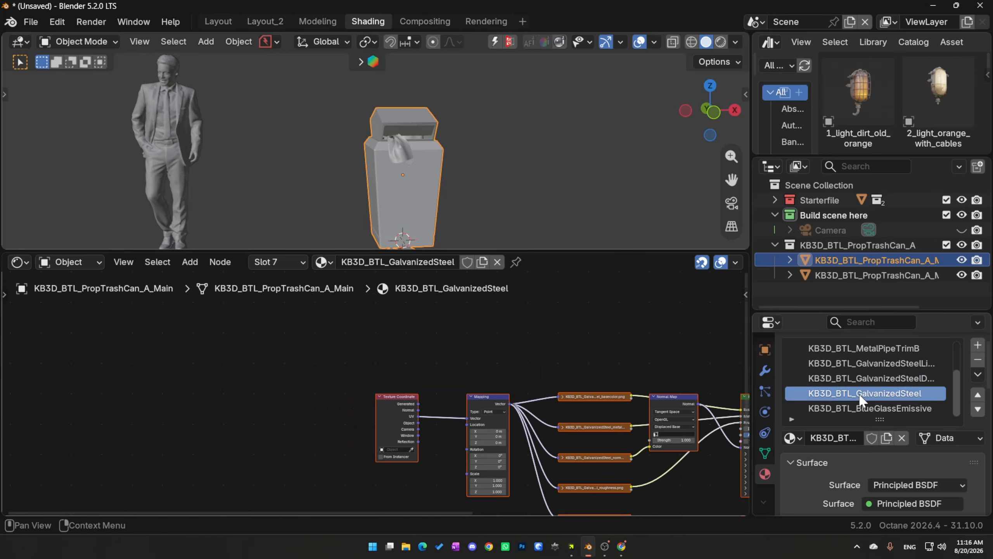
middle_click_drag(581, 387, 346, 346)
left_click(884, 407)
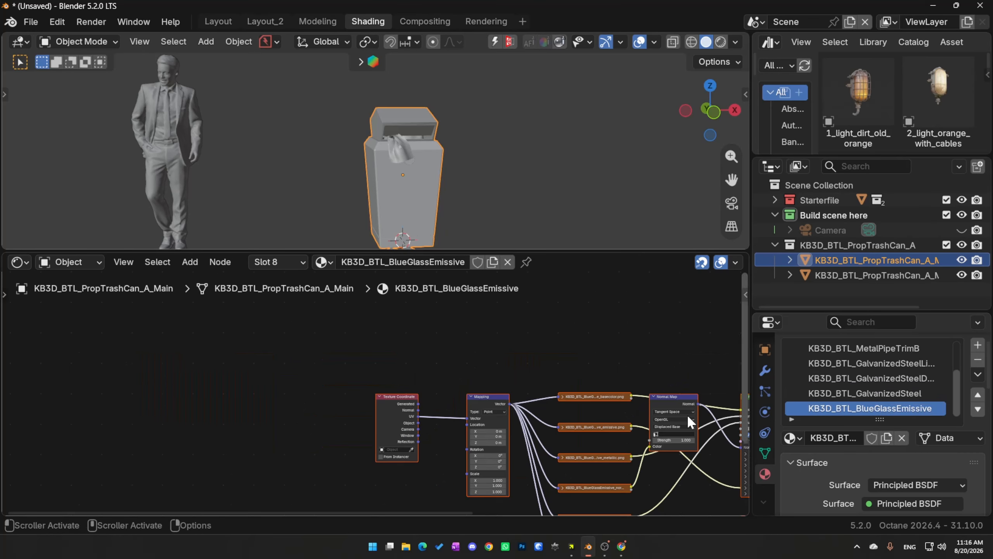
middle_click_drag(688, 414, 344, 355)
Inspect how KB3D_BTL_BlueGlassEmissive's image textures, Normal Map, Principled BSDF and Displacement nodes are connected, and review the material list
middle_click_drag(483, 413, 537, 433, "ctrl")
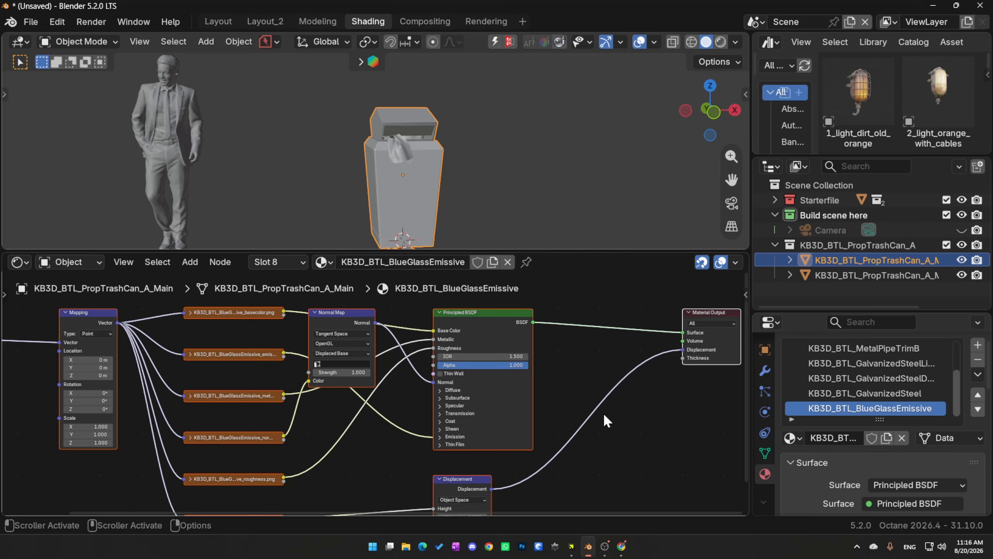
middle_click_drag(528, 395, 528, 400)
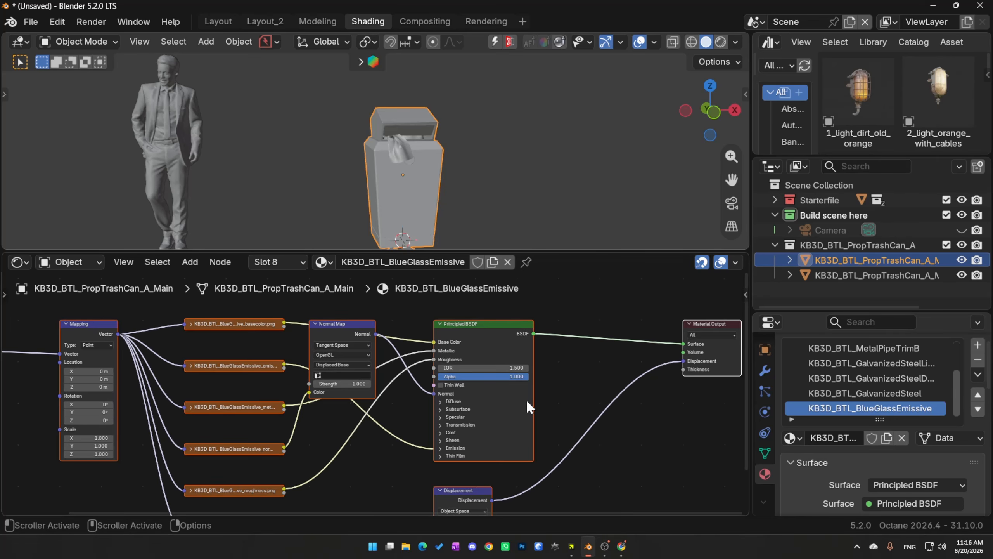
middle_click_drag(593, 346, 590, 346)
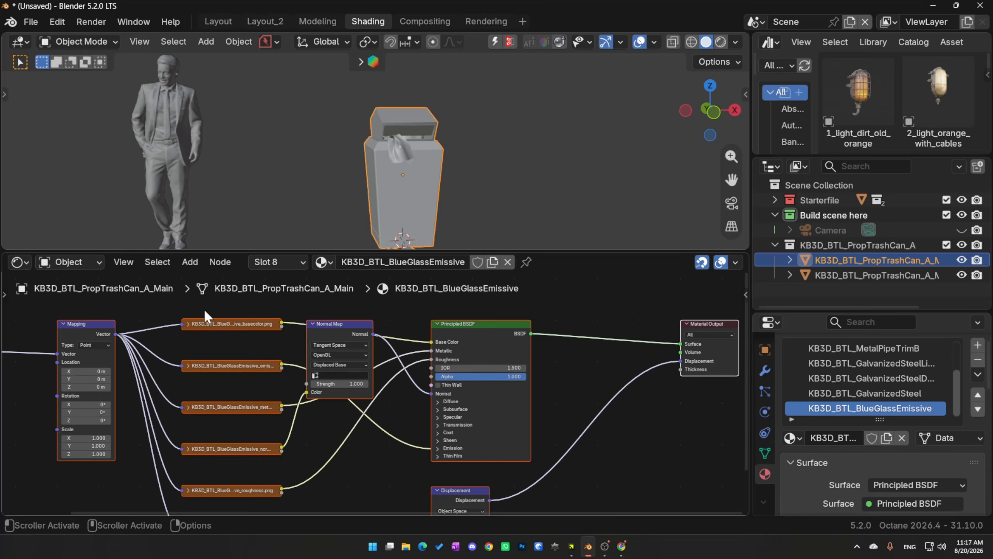
middle_click_drag(354, 382, 401, 354)
scroll(332, 372, "down", 1)
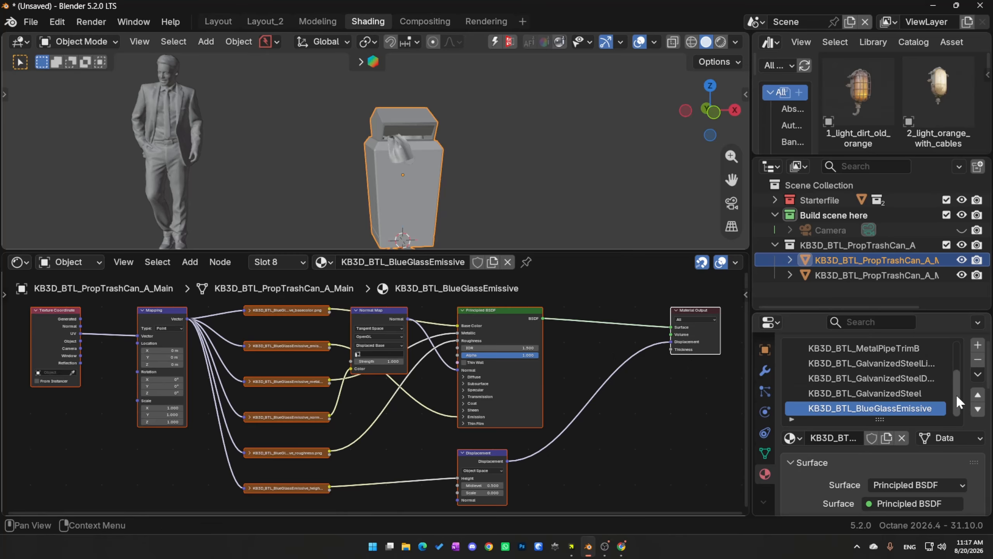
scroll(958, 389, "up", 3)
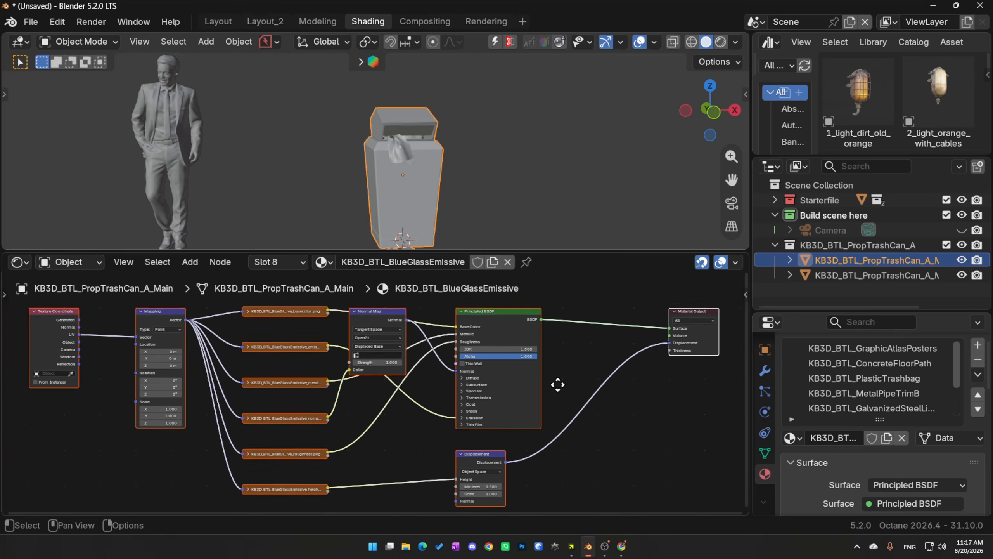
middle_click_drag(559, 383, 481, 382)
Enlarge the 3D viewport and set the Cross Converter's Albedo Gamma value to 2.2
left_click_drag(526, 252, 528, 291)
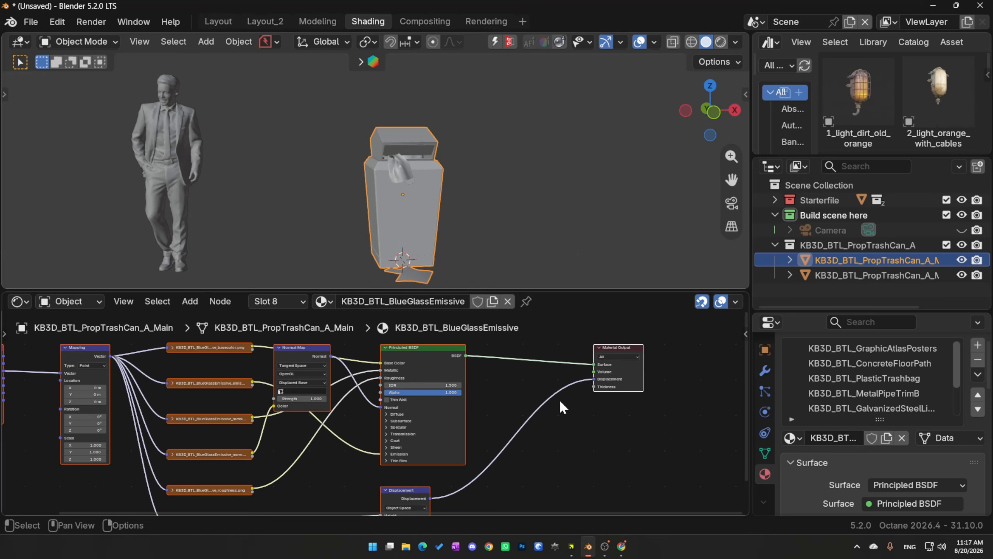
key("n")
scroll(745, 403, "down", 5)
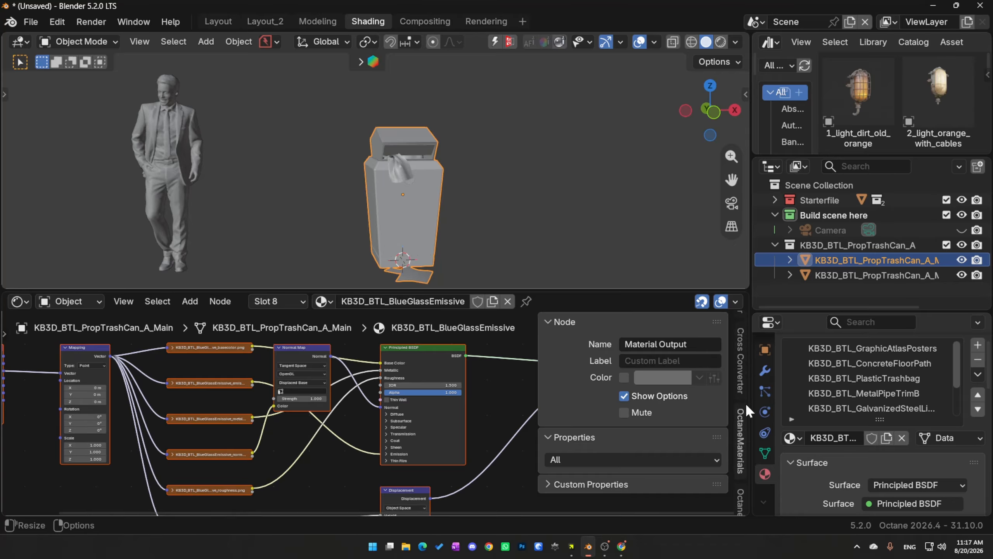
left_click(739, 366)
scroll(636, 417, "down", 3)
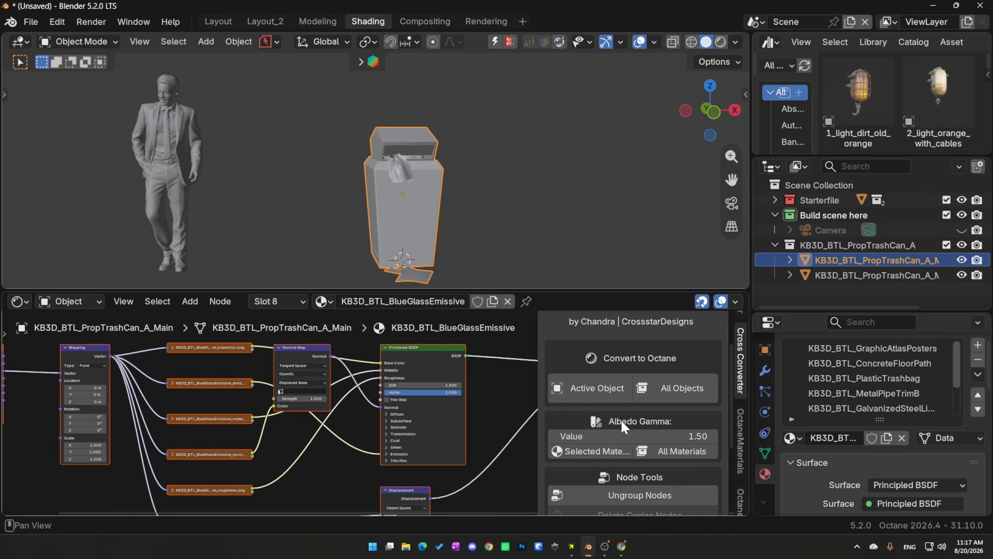
left_click(601, 435)
type("2.2")
key("Return")
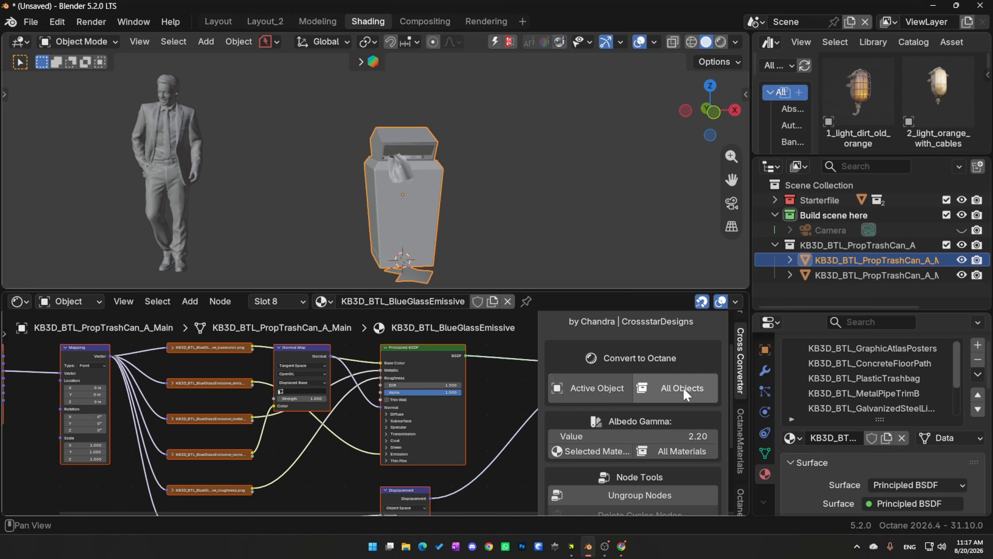
Review the Cross Converter options and convert the Cycles materials to Octane with All Objects
scroll(672, 390, "down", 2)
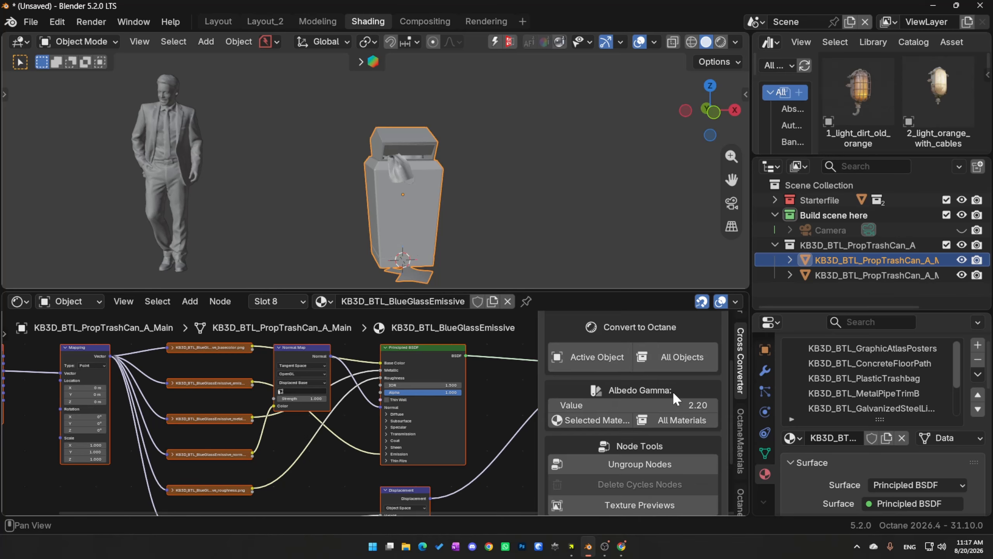
scroll(688, 407, "down", 2)
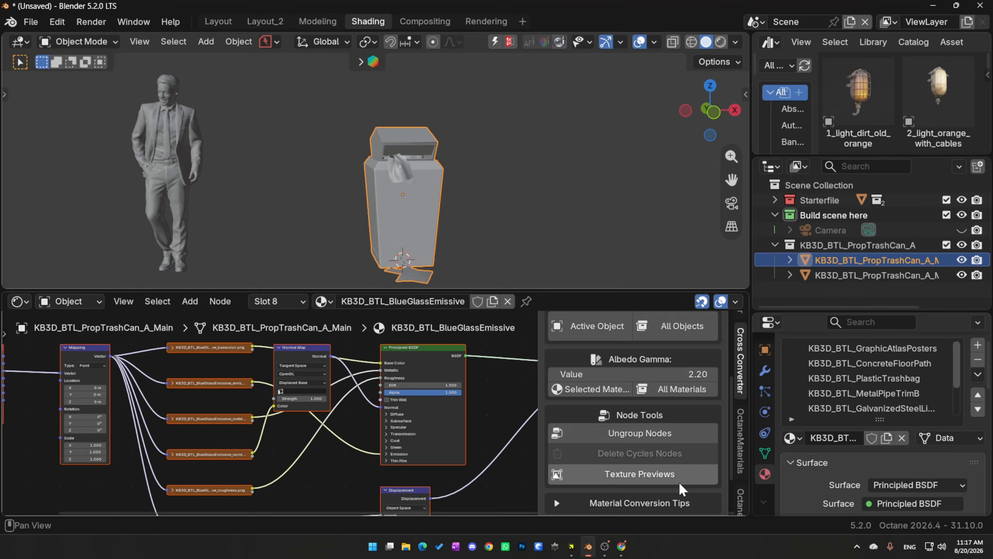
scroll(664, 470, "down", 2)
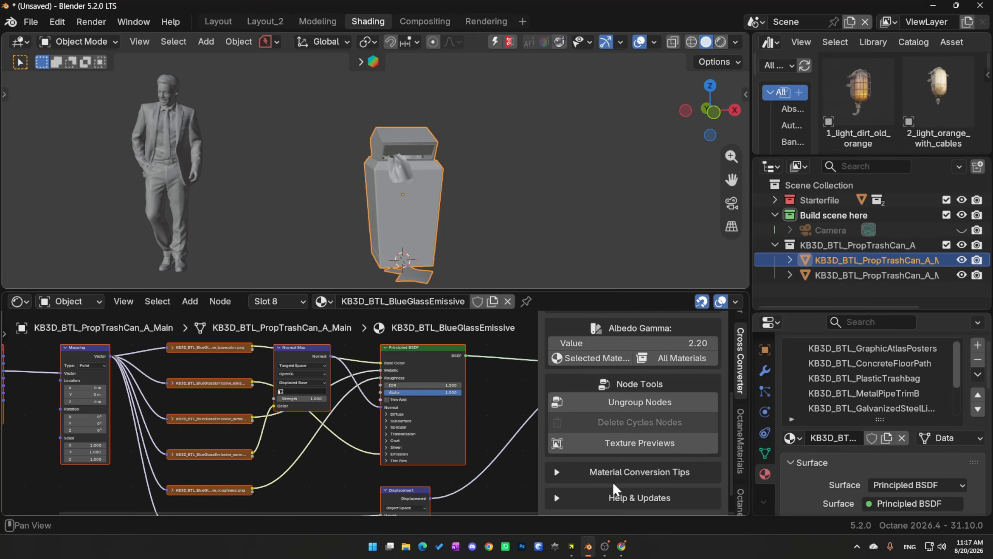
scroll(595, 443, "up", 6)
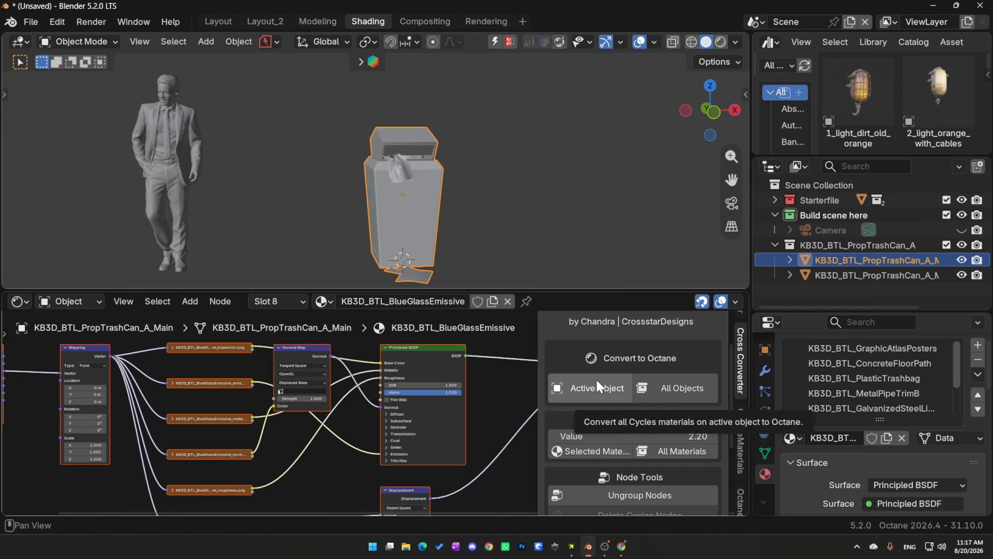
left_click(678, 391)
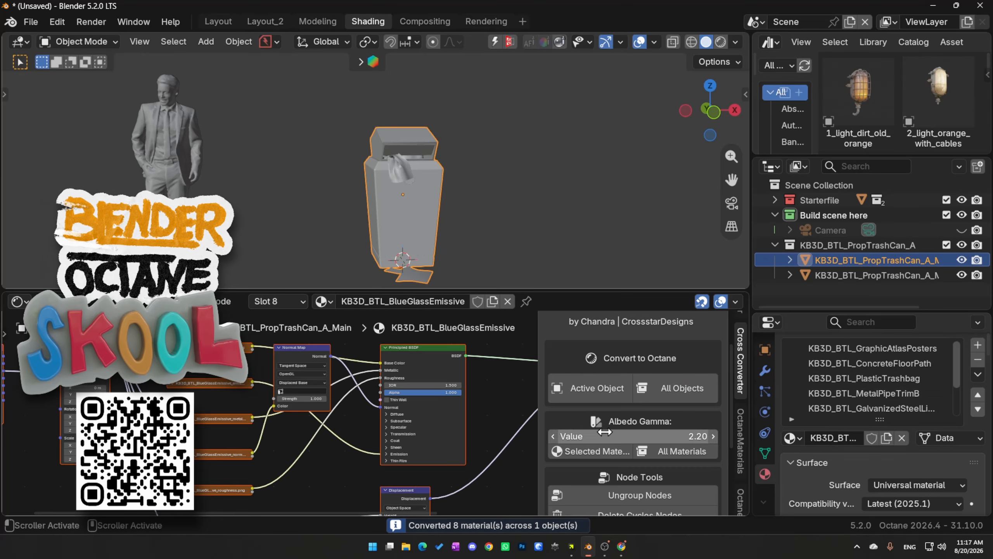
Switch the viewport to rendered shading and inspect the converted trash can up close
left_click(721, 42)
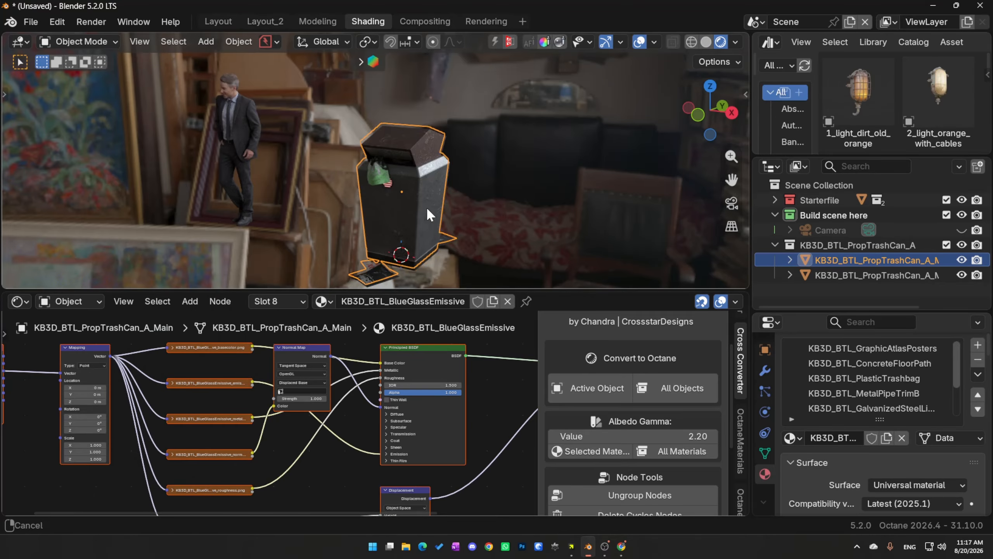
scroll(422, 205, "up", 4)
middle_click_drag(428, 204, 481, 410)
Switch to Cargo to check the Trash Can A preview, and return to Blender to compare it with the rendered model
left_click(578, 550)
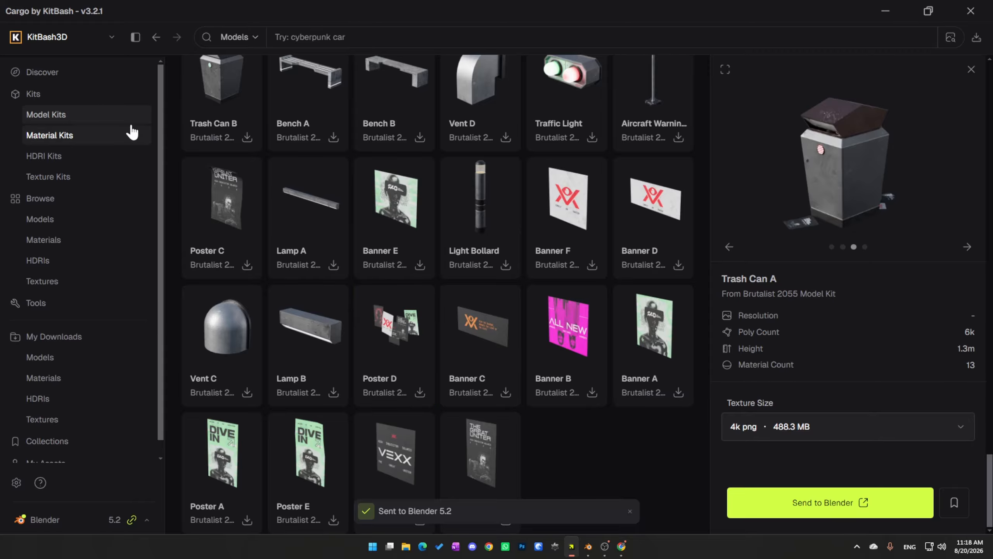
key("alt+Tab")
middle_click_drag(258, 236, 400, 226)
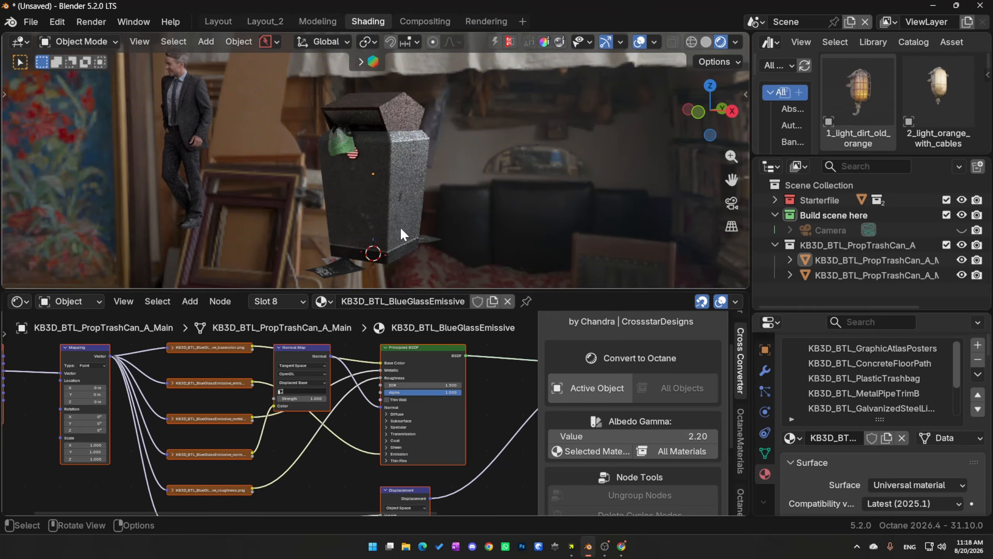
Examine the converted Octane nodes of KB3D_BTL_BlueGlassEmissive and the trash can's rendered surface up close
scroll(402, 388, "down", 3)
scroll(427, 411, "down", 4)
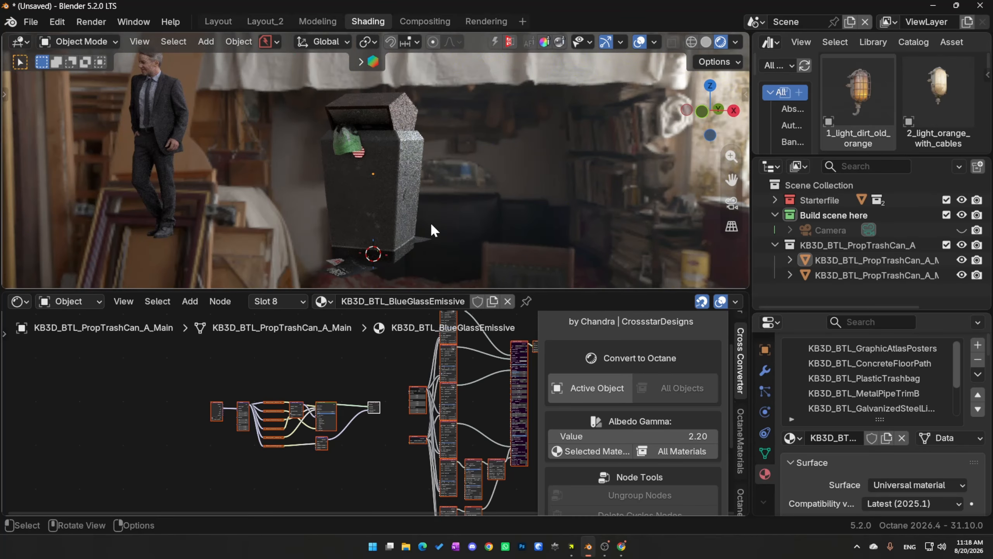
scroll(430, 222, "up", 6)
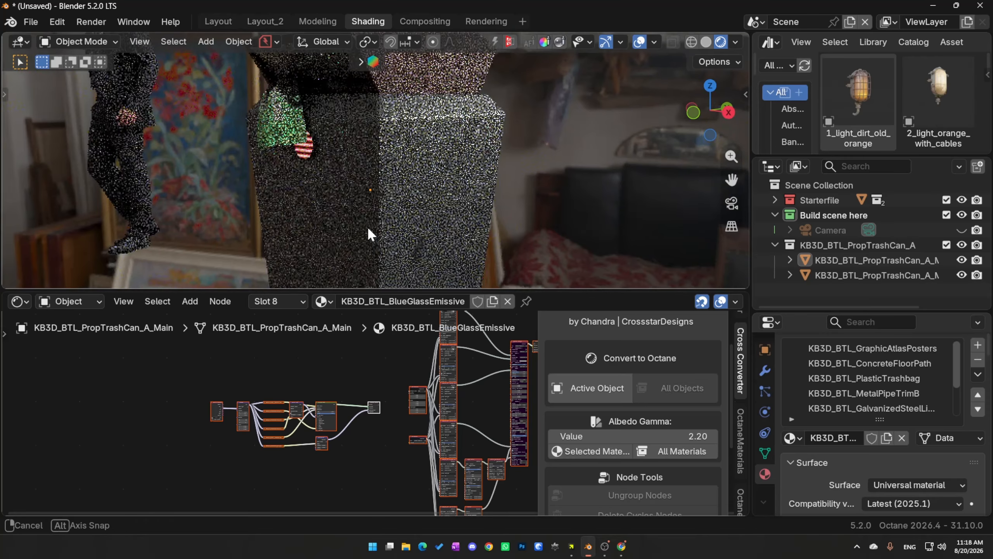